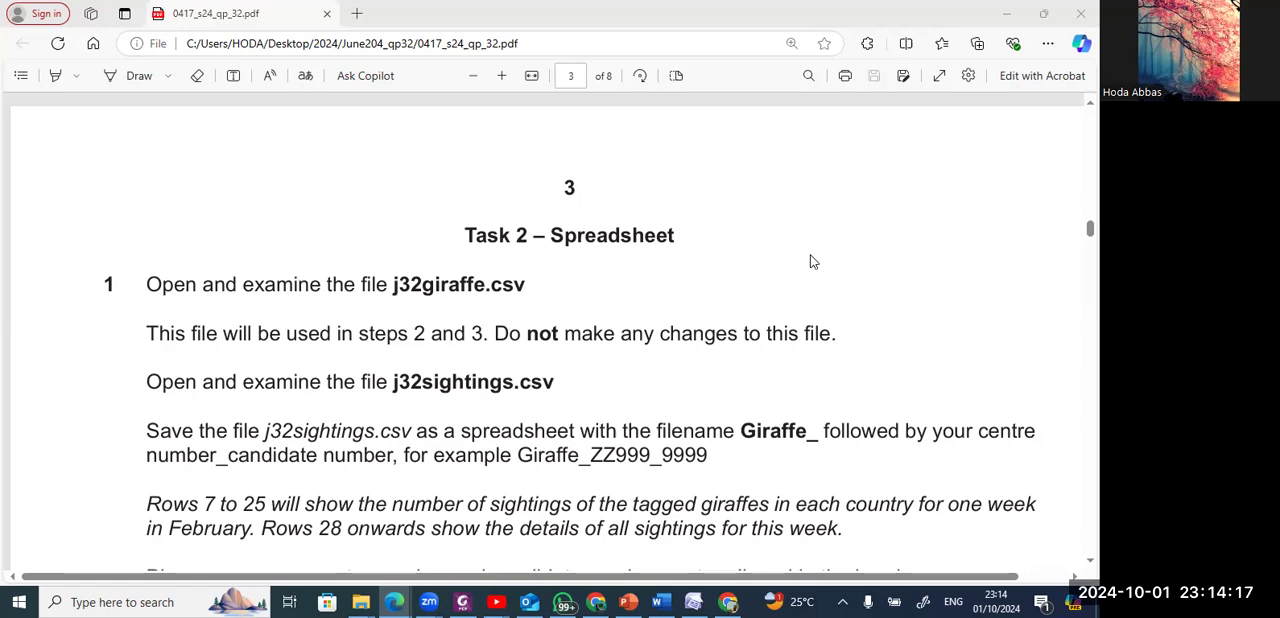
Open j32giraffe.csv and j32sightings.csv from the 0417_s24_sf_32 folder inside June204_qp32.
key(alt+Tab)
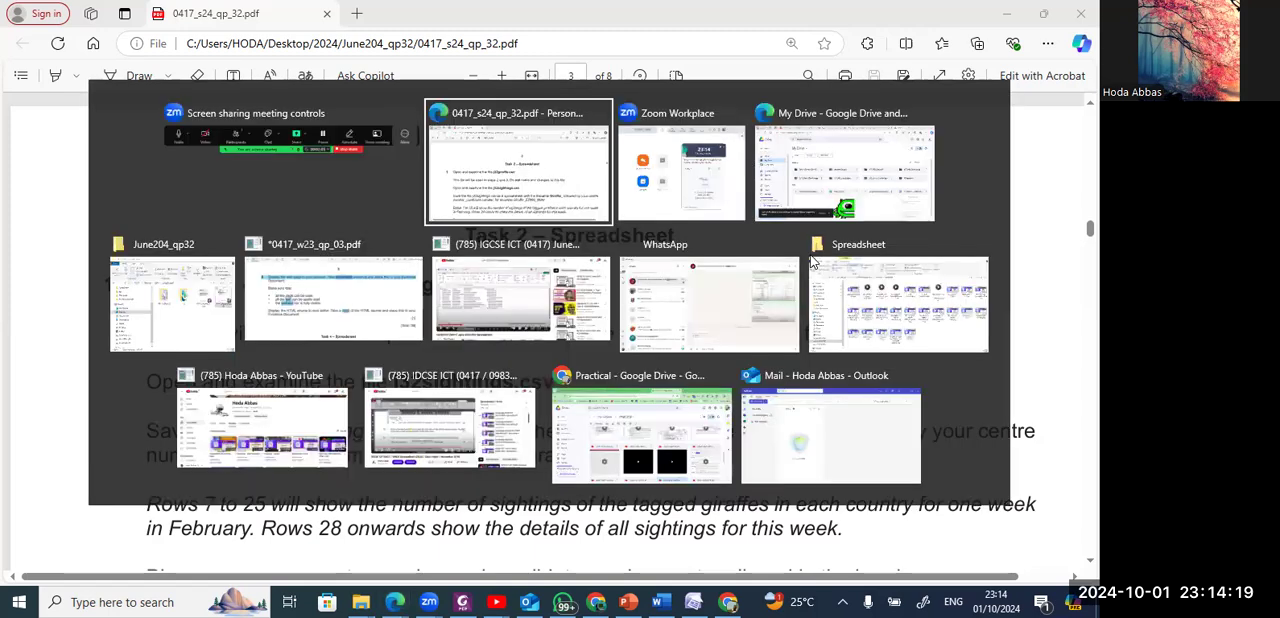
key(Left)
key(Left)
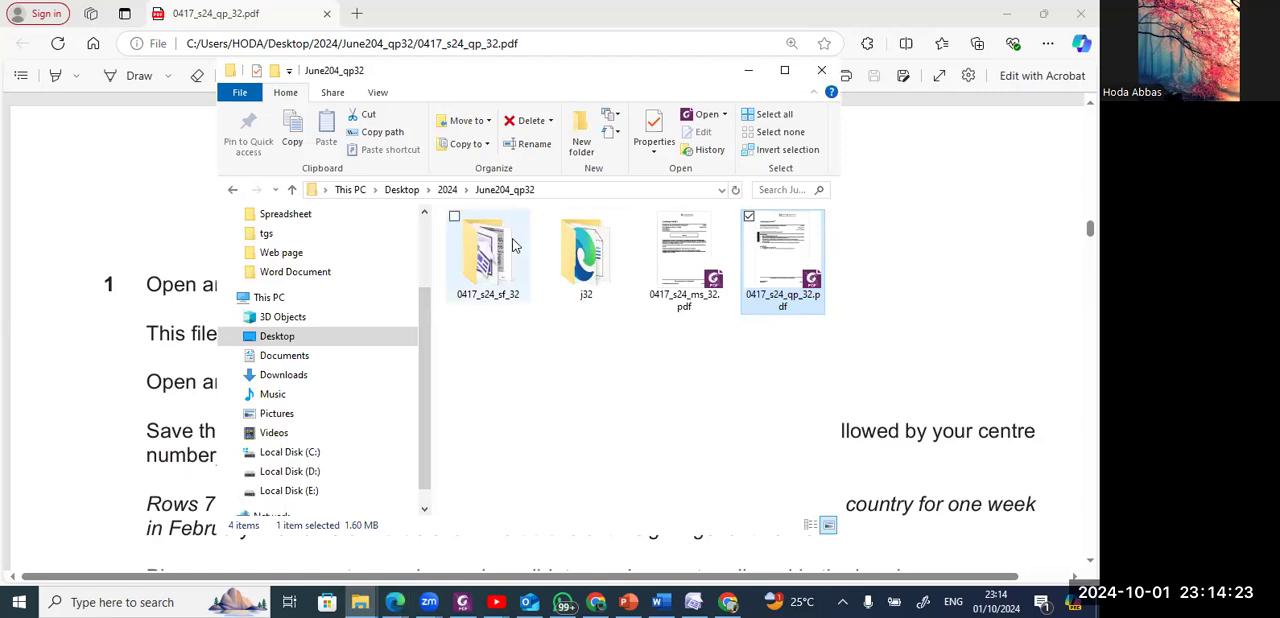
double_click(484, 258)
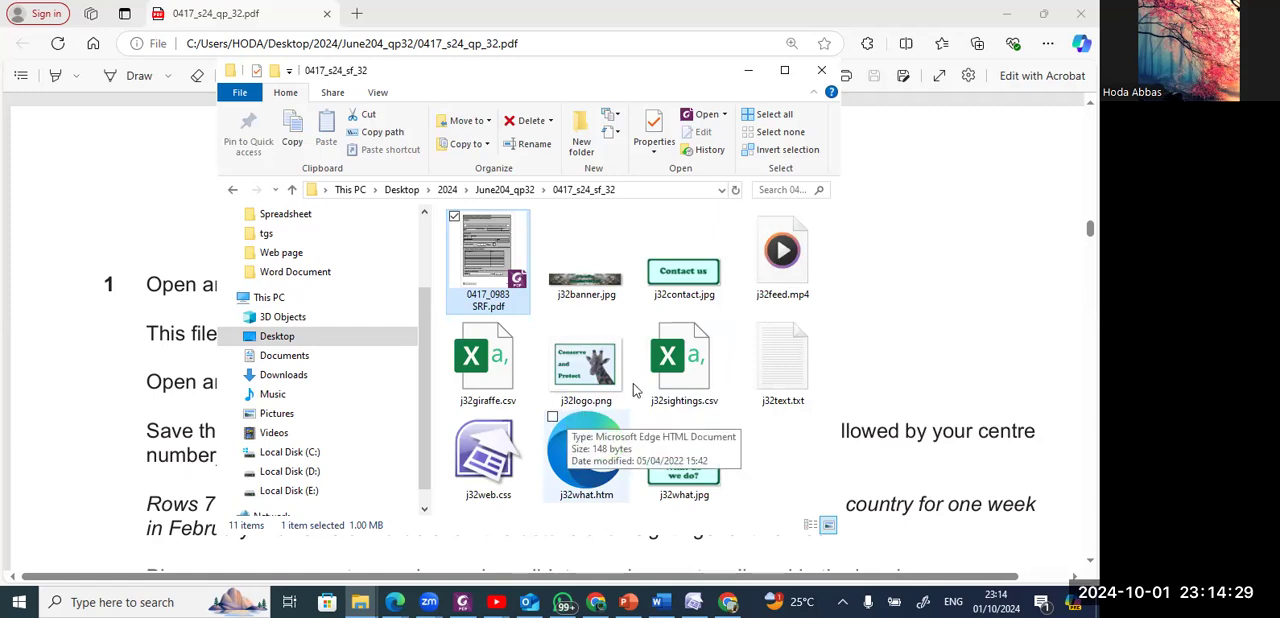
double_click(520, 392)
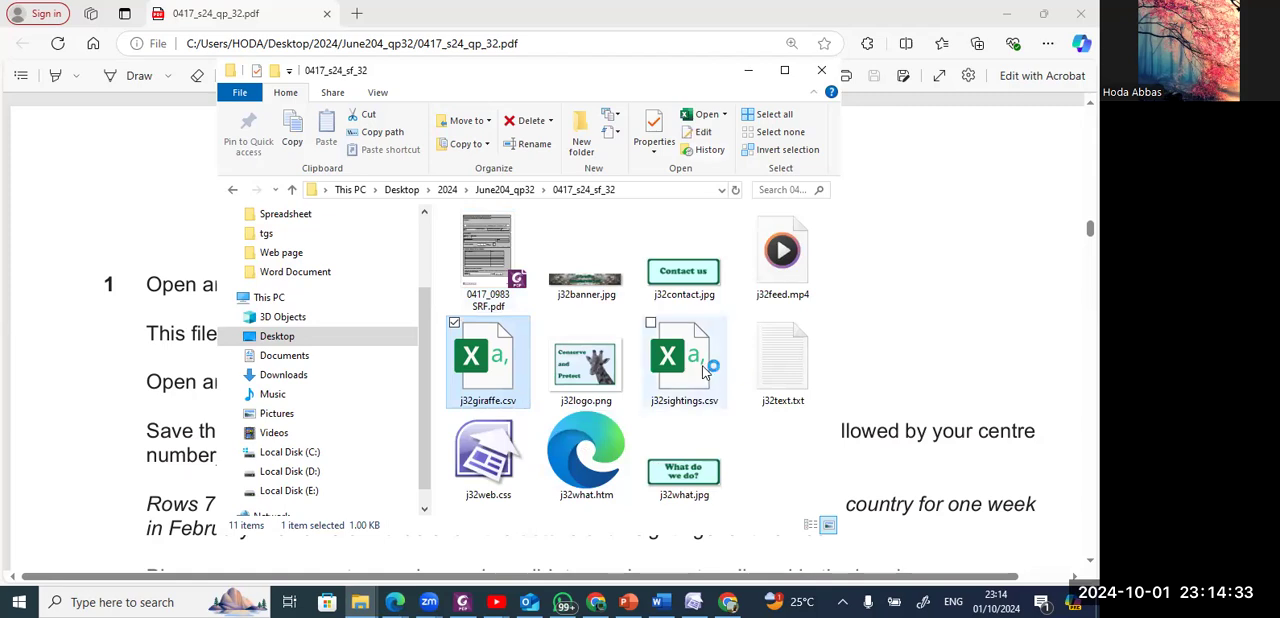
click(705, 372)
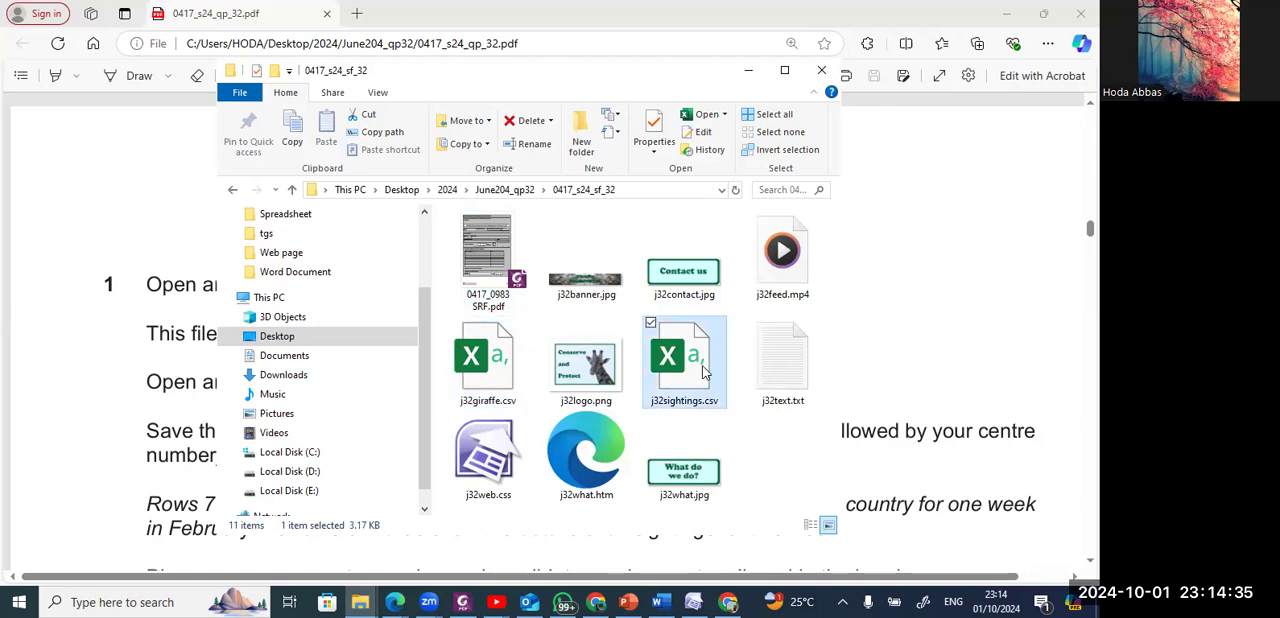
double_click(705, 372)
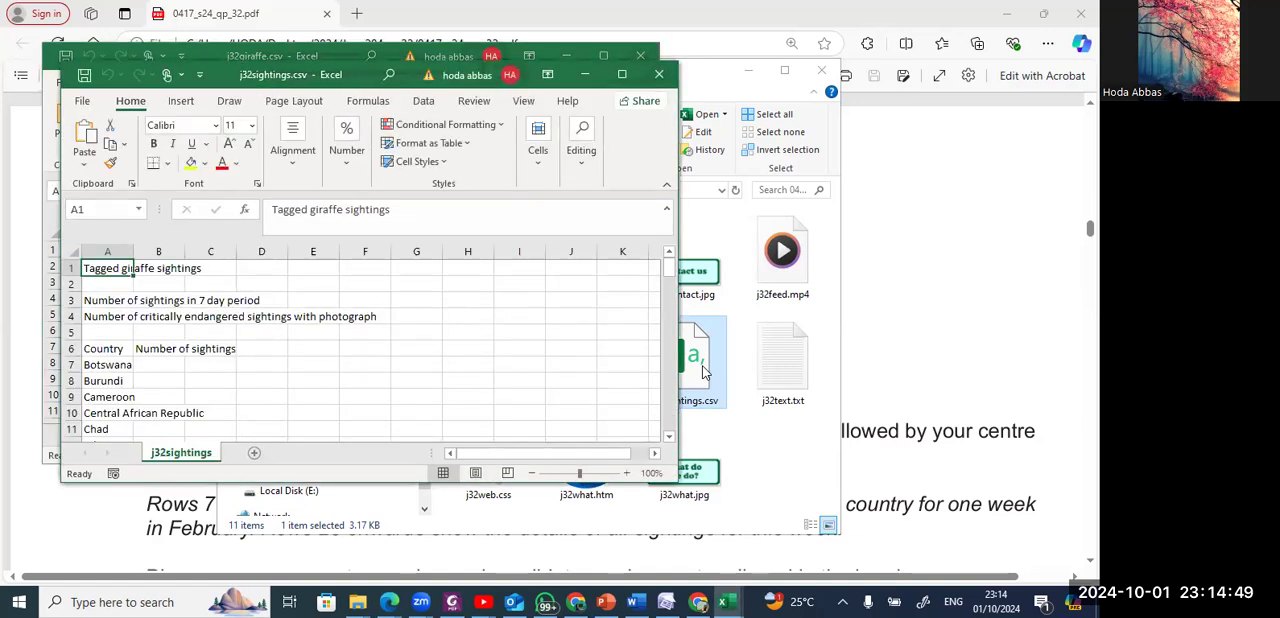
Bring up the j32giraffe.csv and j32sightings.csv workbooks in turn and maximize both windows.
key(alt+Tab)
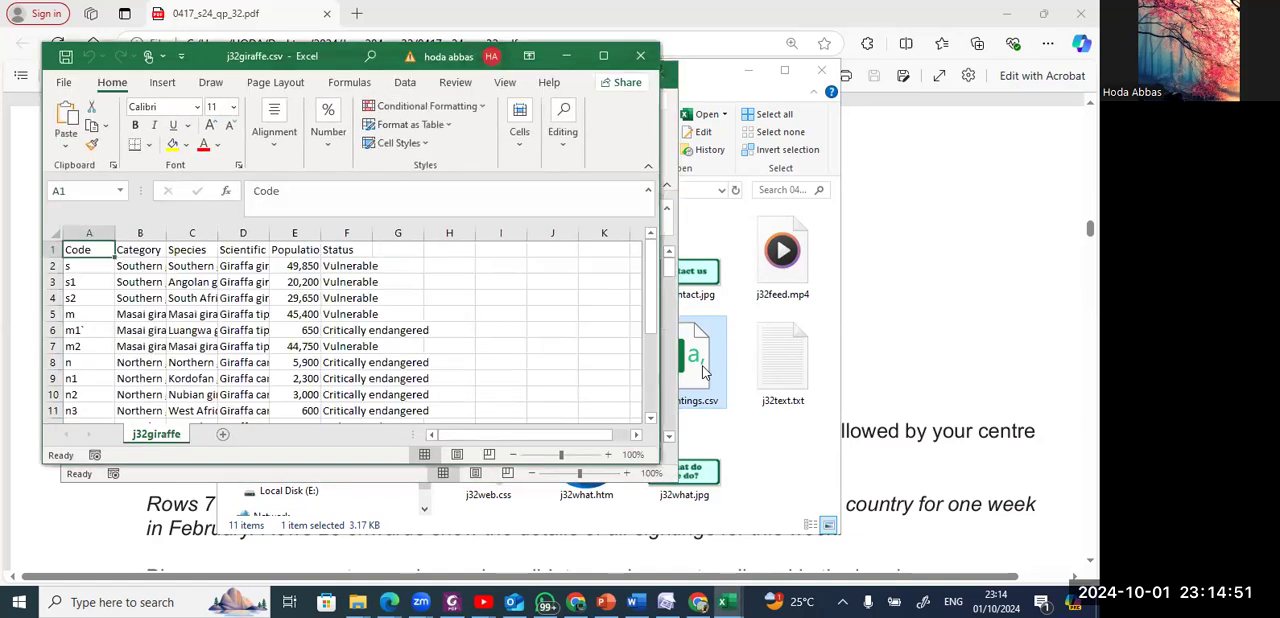
key(alt+Tab)
key(alt+Tab)
key(alt+Tab)
key(alt+Tab)
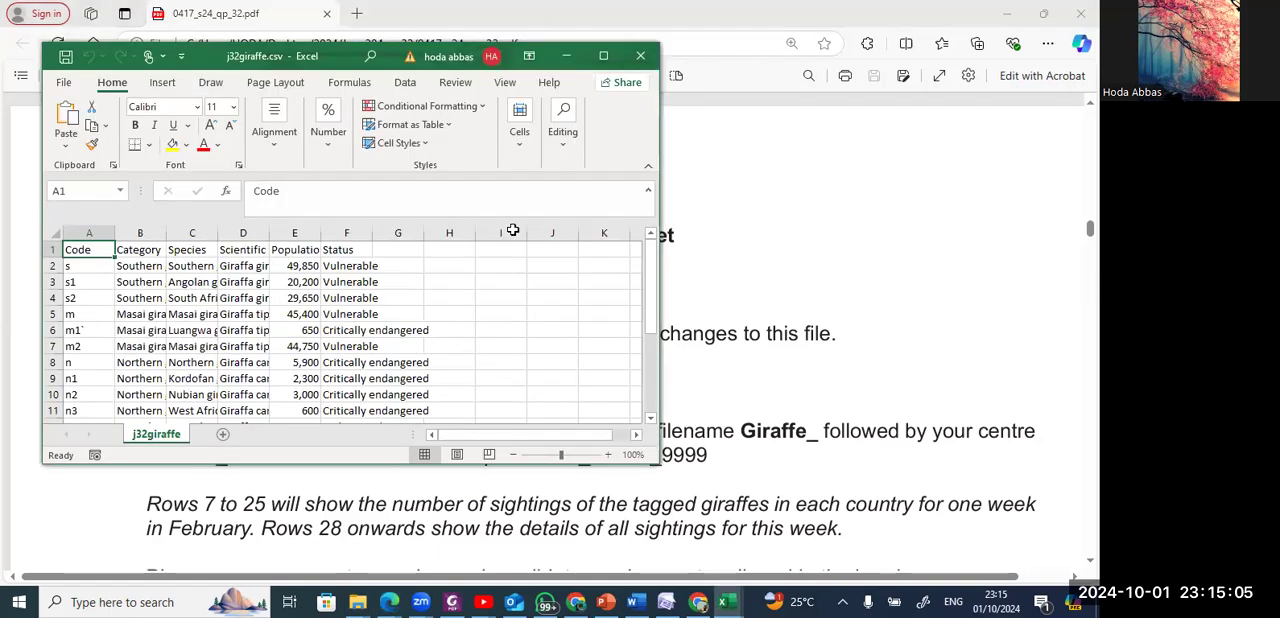
click(603, 55)
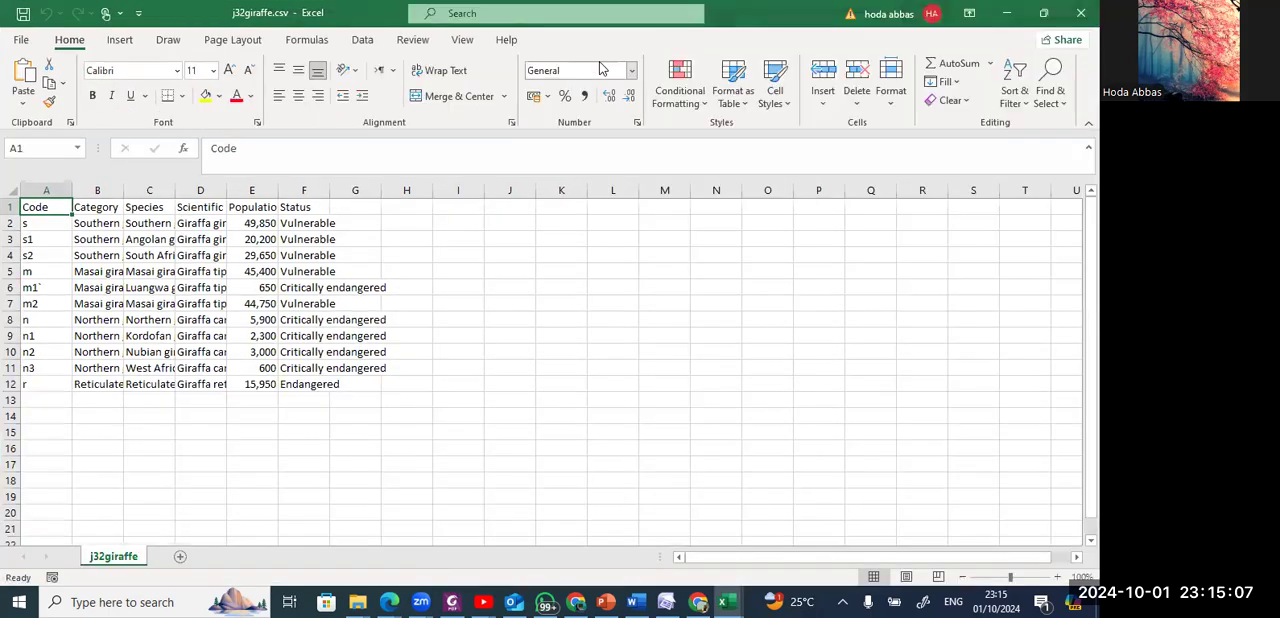
key(alt+Tab)
key(alt+Tab)
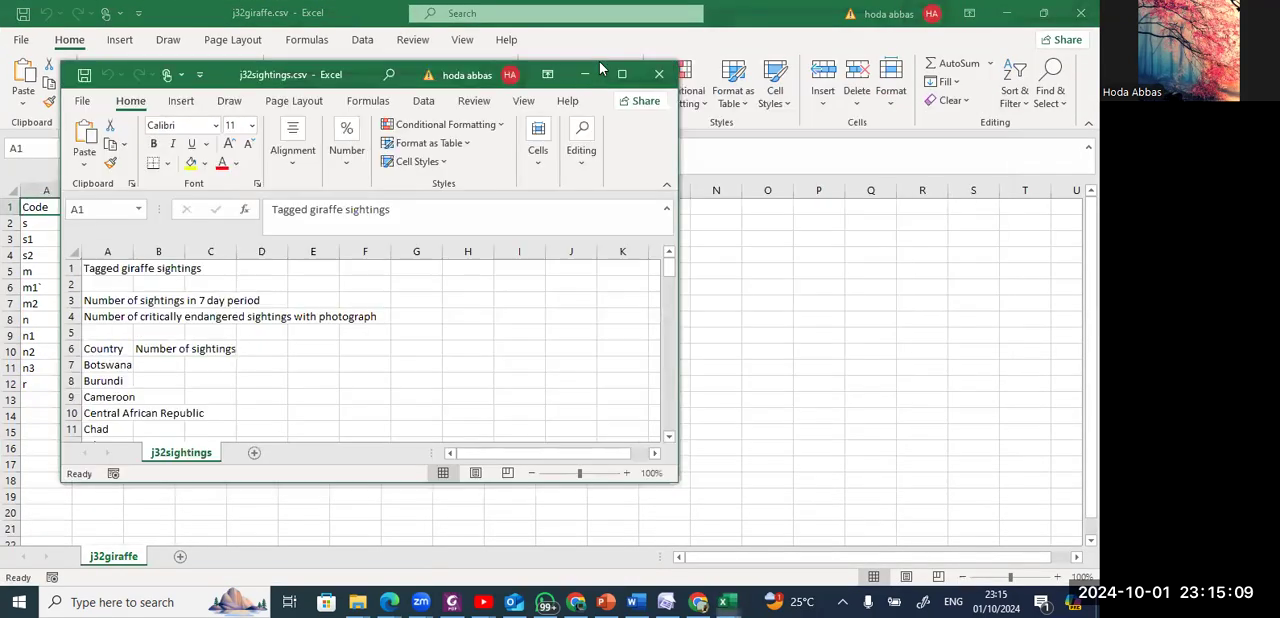
click(620, 75)
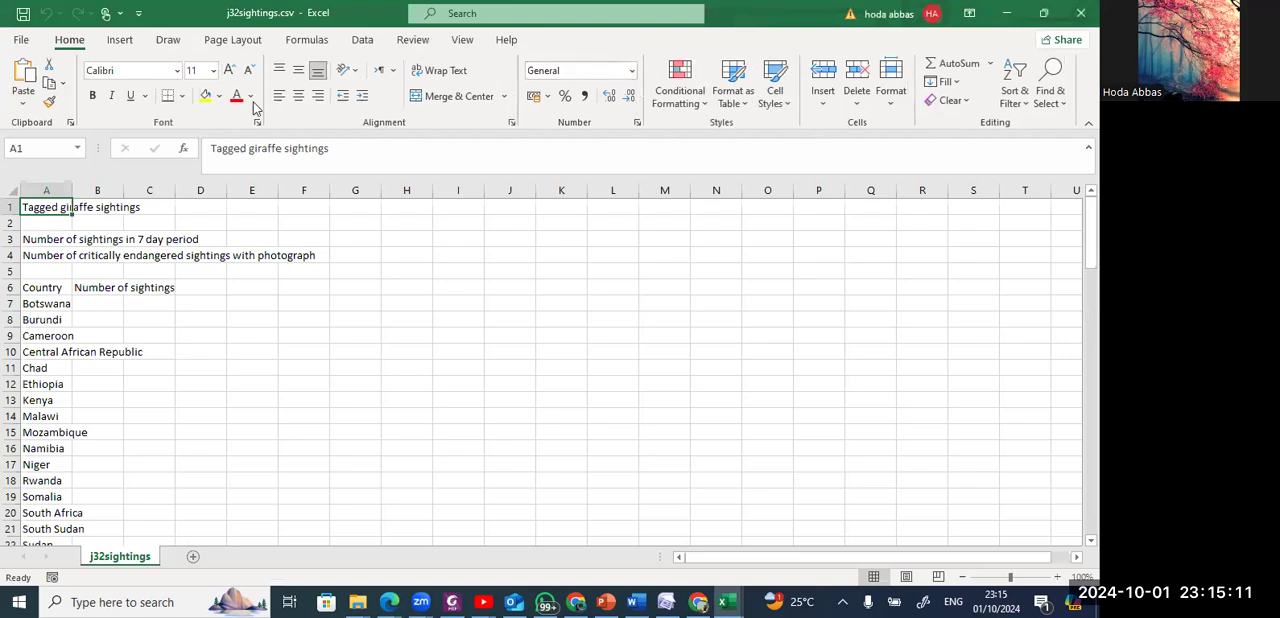
Start saving a copy of j32sightings.csv in the 0417_s24_sf_32 folder with the file type Excel Workbook (*.xlsx).
click(21, 40)
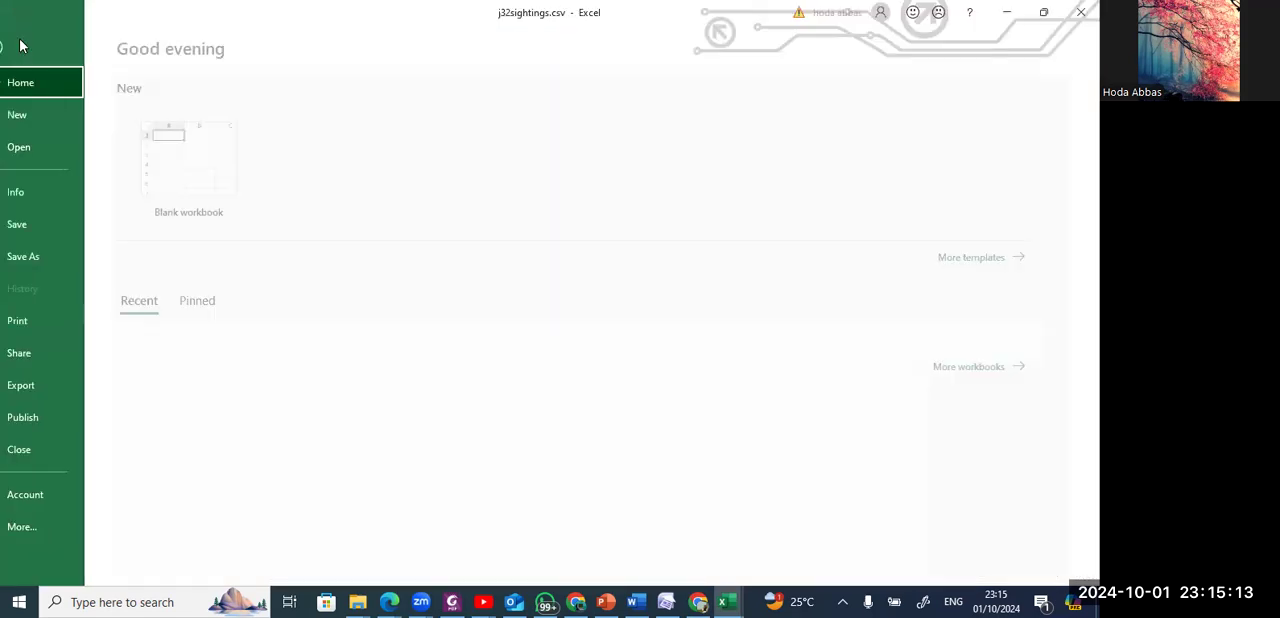
click(30, 258)
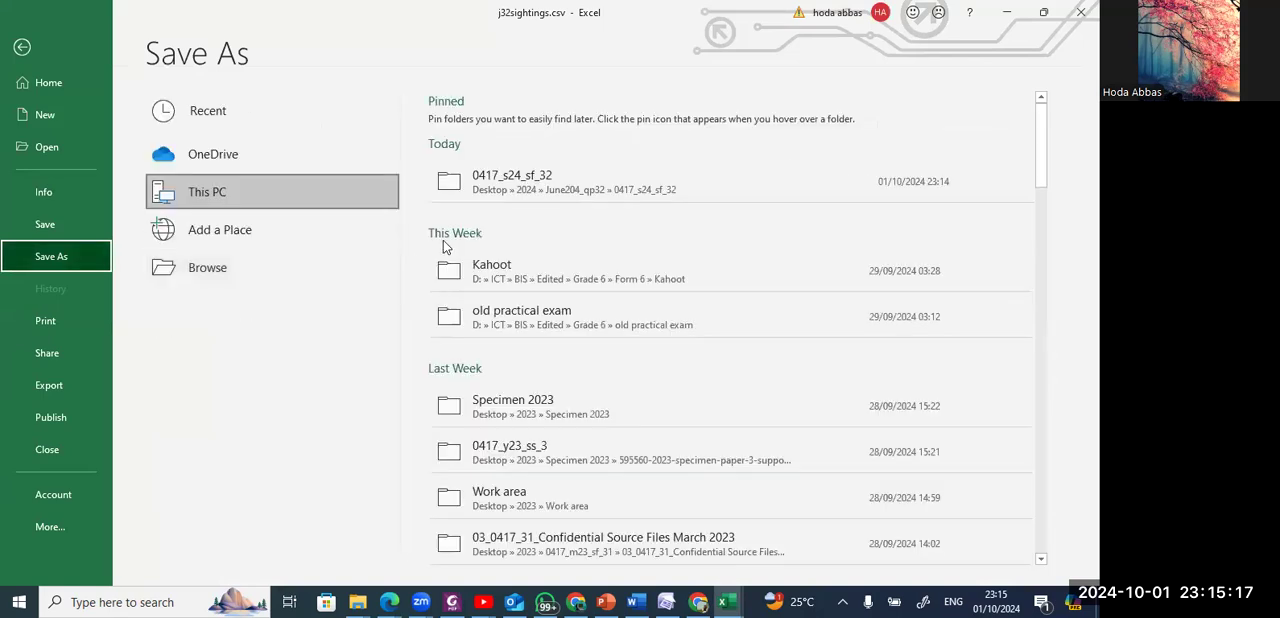
click(512, 189)
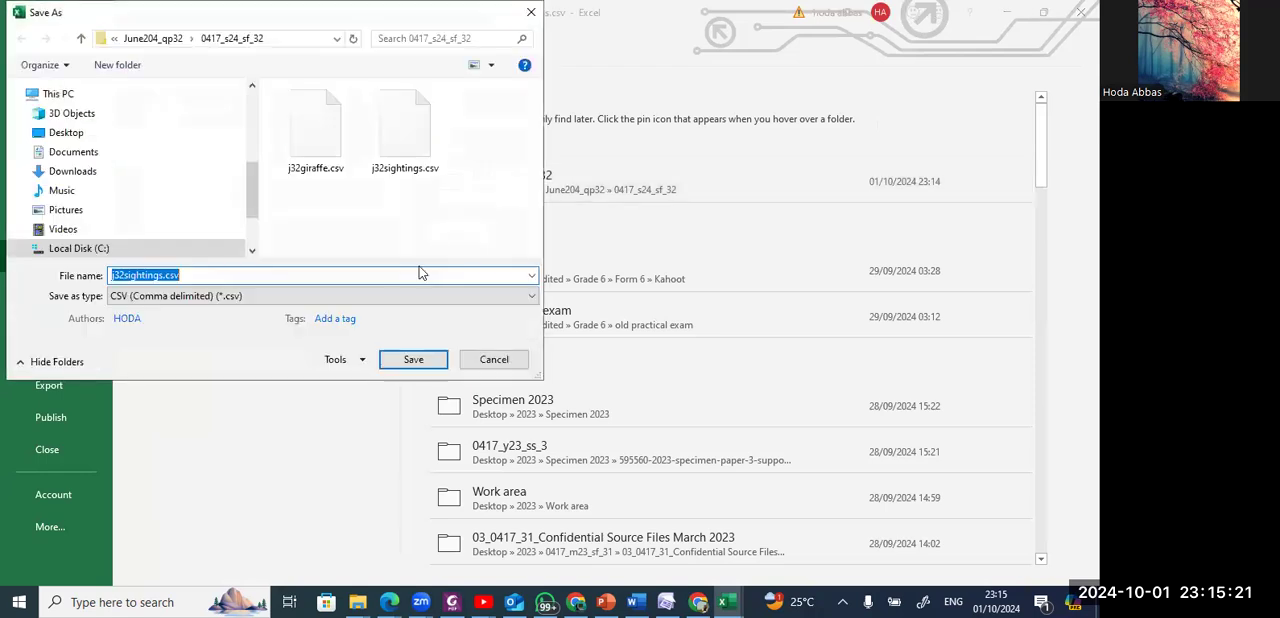
click(380, 296)
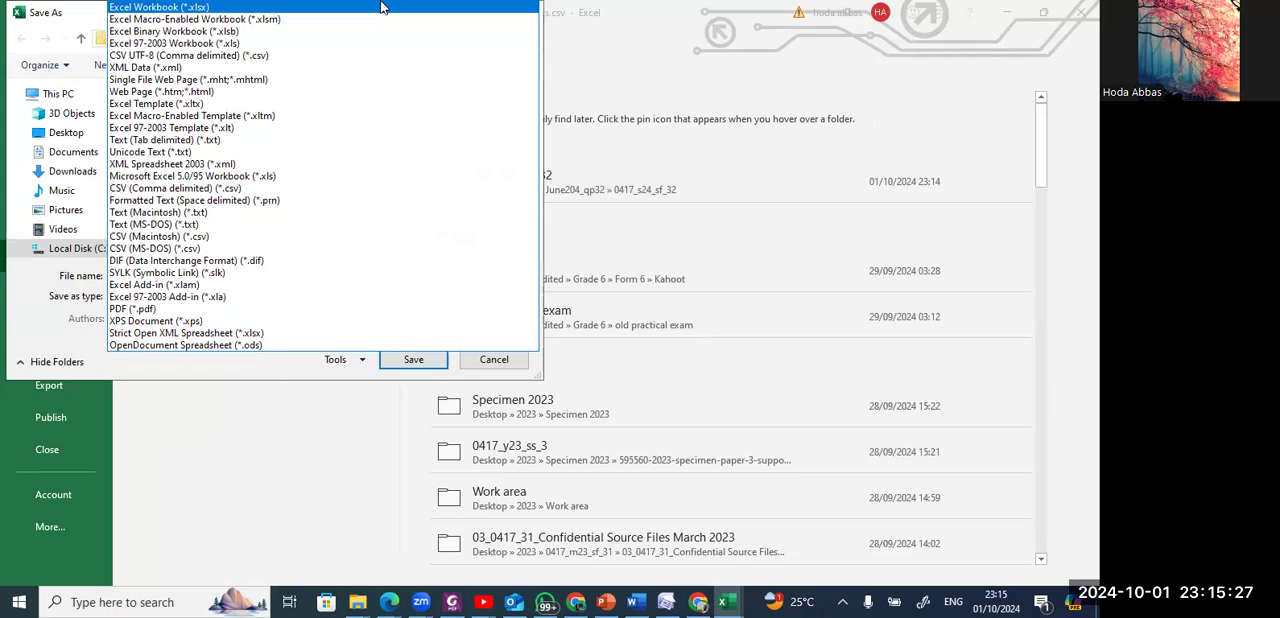
click(367, 8)
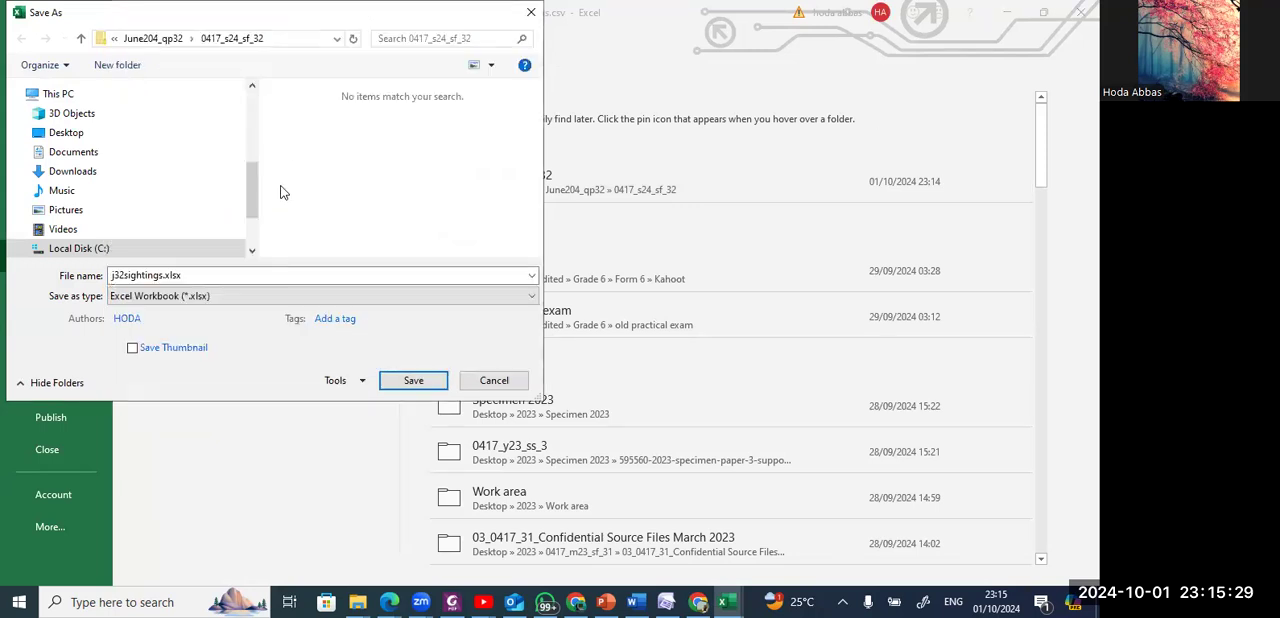
Check the required filename in the question paper, name the workbook Giraffe_EG111_1234 and save it.
double_click(245, 277)
key(alt+Tab)
key(alt+Tab)
key(alt+Tab)
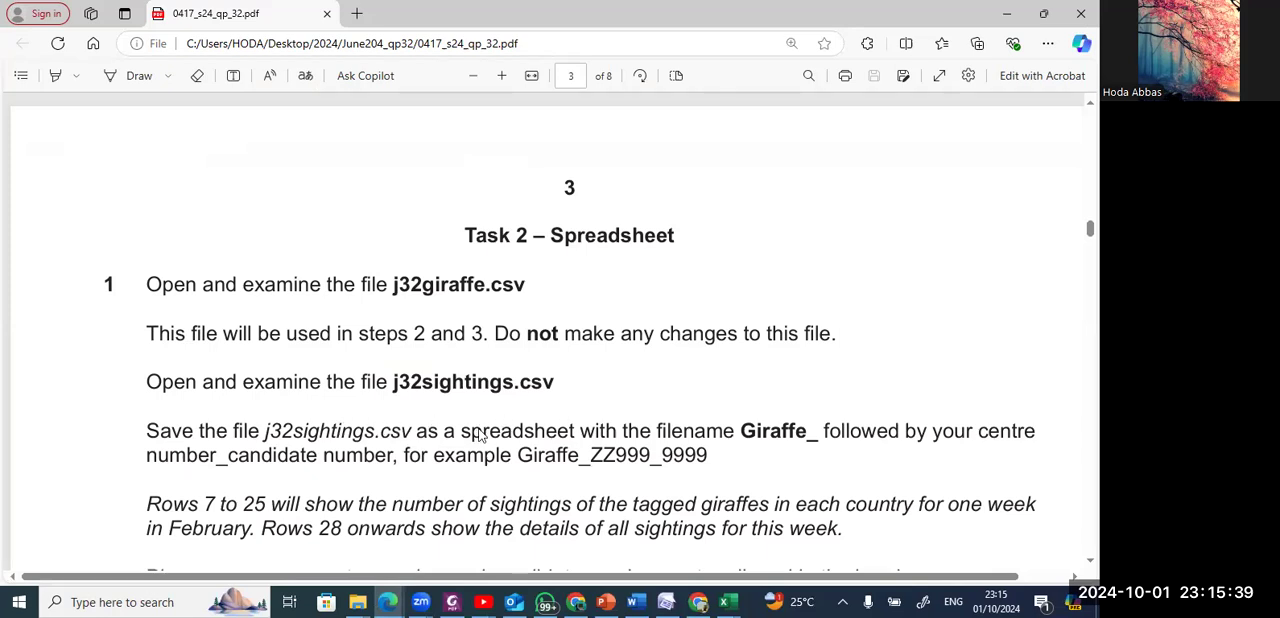
key(alt+Tab)
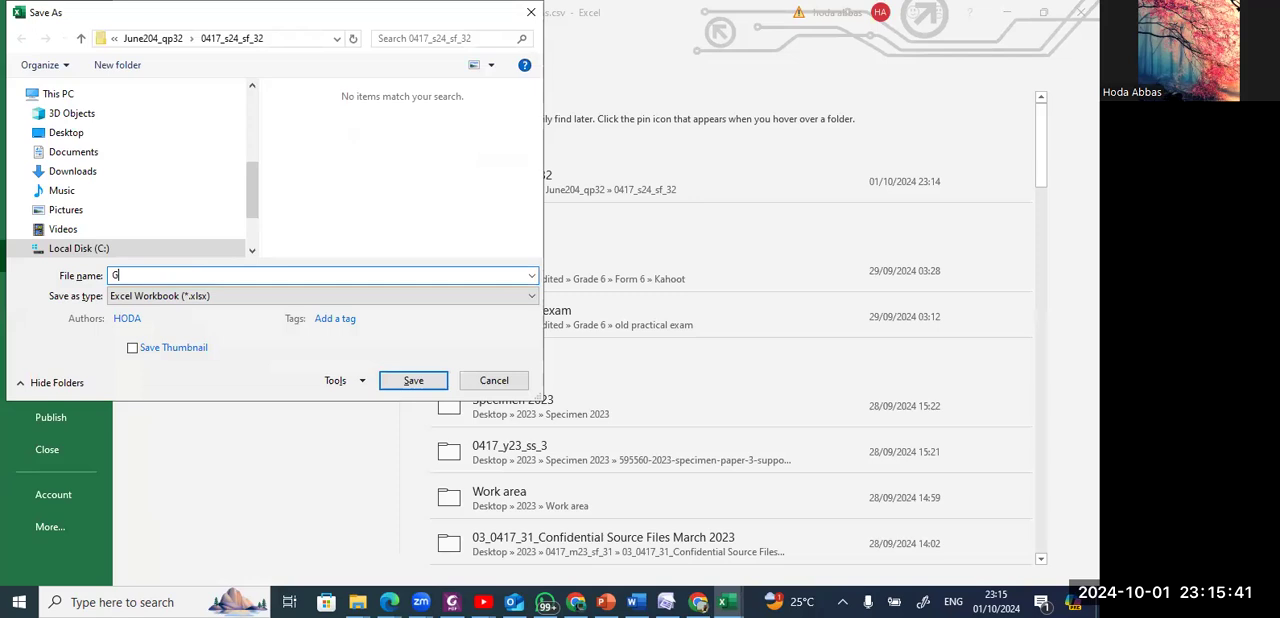
key(Left)
key(Left)
key(Left)
key(Left)
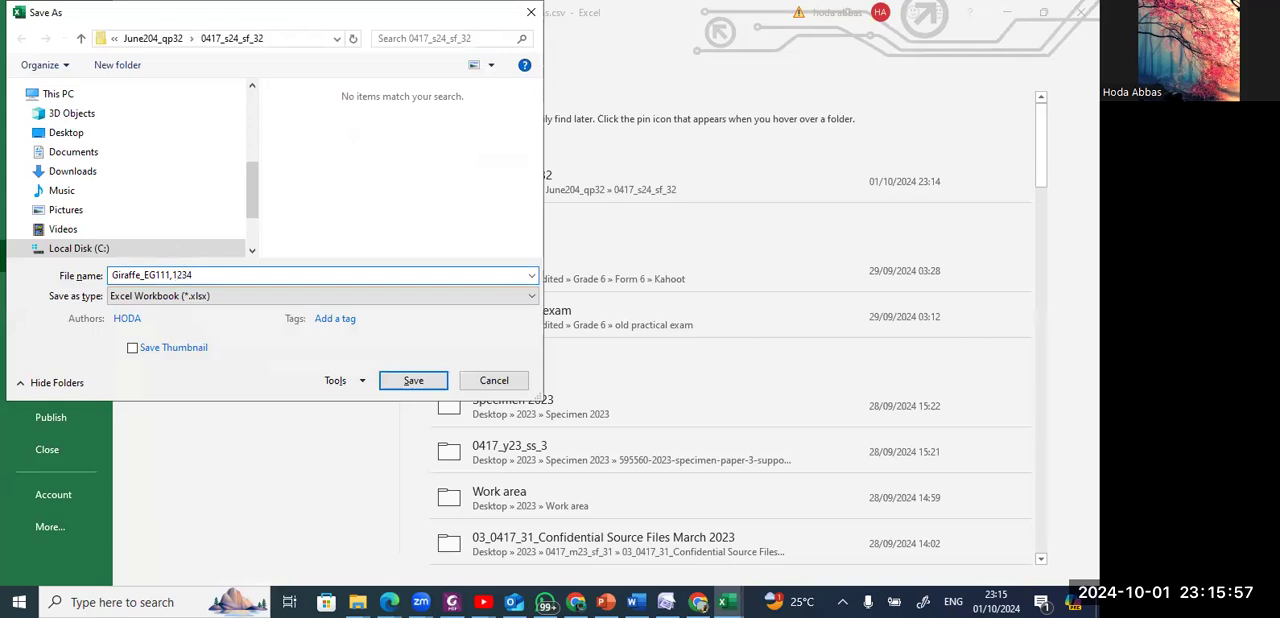
key(BackSpace)
key(Return)
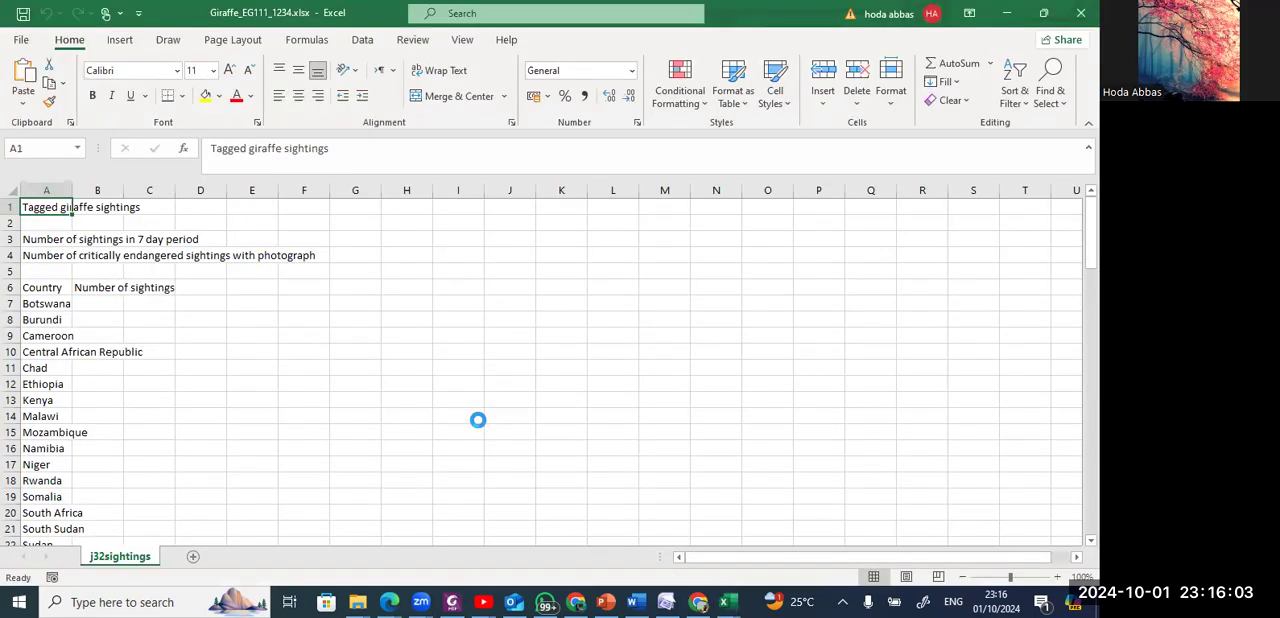
Read the remaining step 1 instructions in the question paper and examine rows 7 to 25 and rows 28 onwards of the sightings sheet.
key(alt+Tab)
key(alt+Tab)
key(alt+Tab)
scroll(479, 419, down, 2)
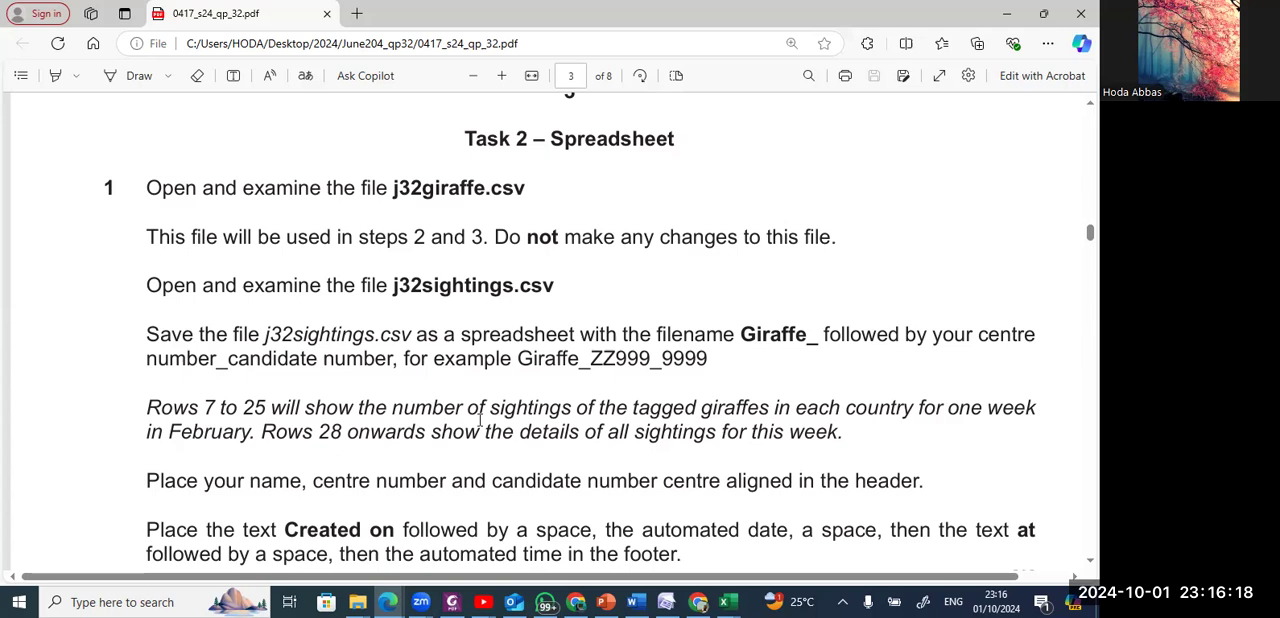
key(alt+Tab)
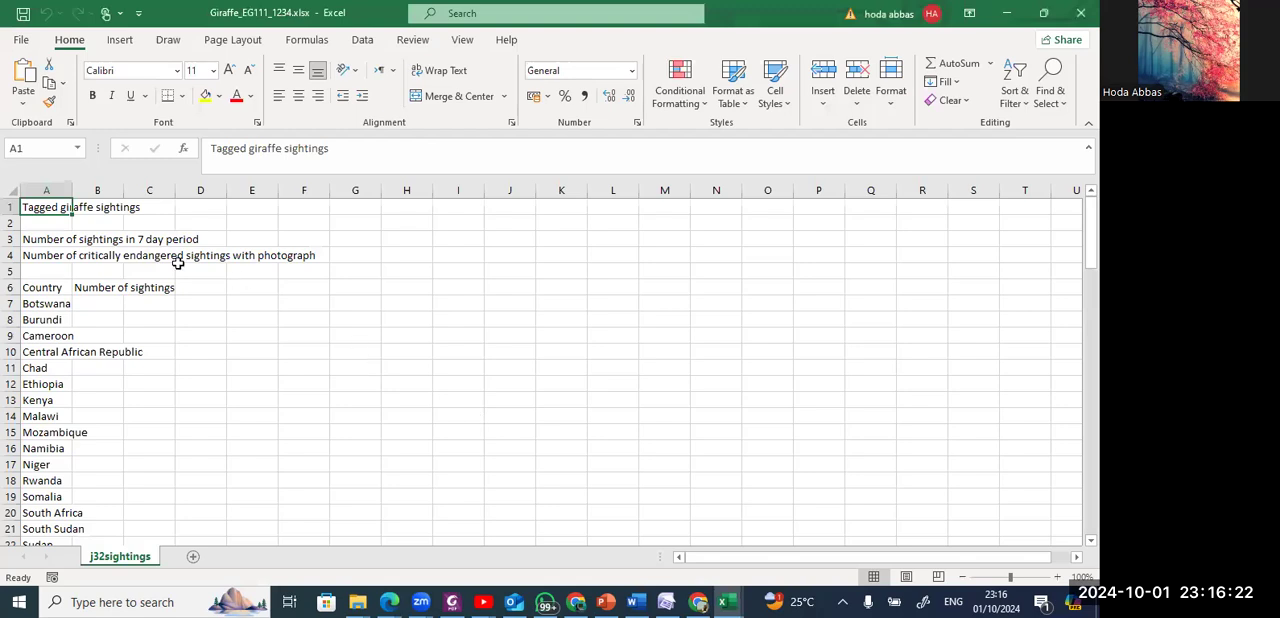
drag(13, 304, 8, 512)
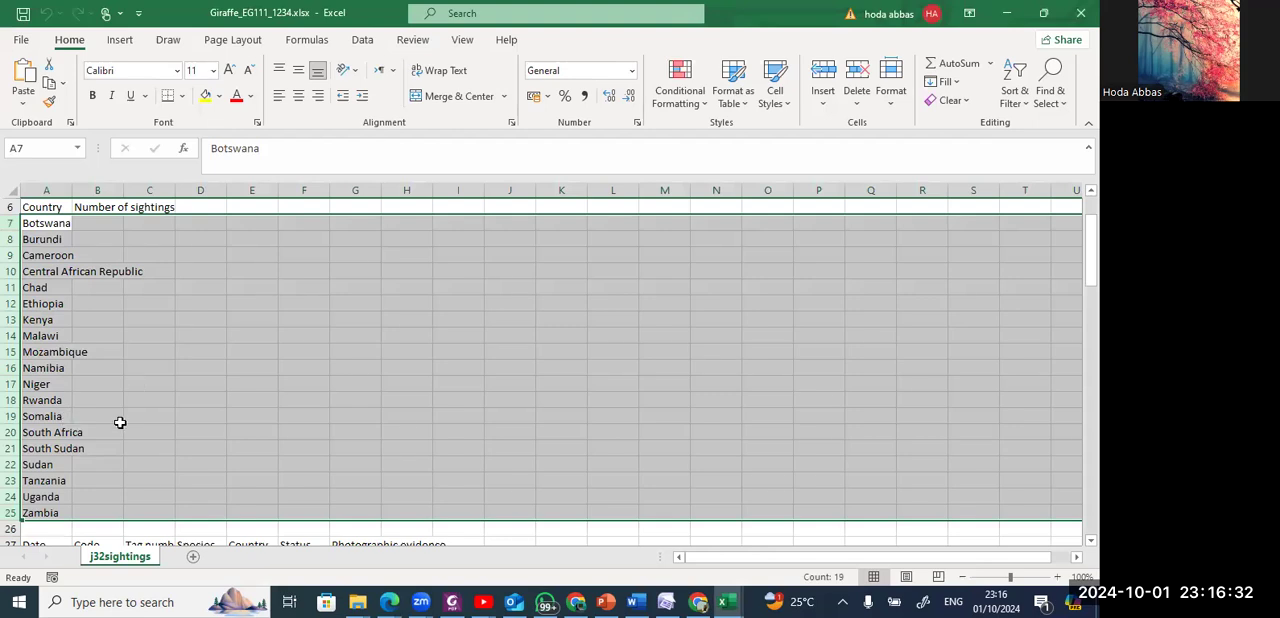
key(alt+Tab)
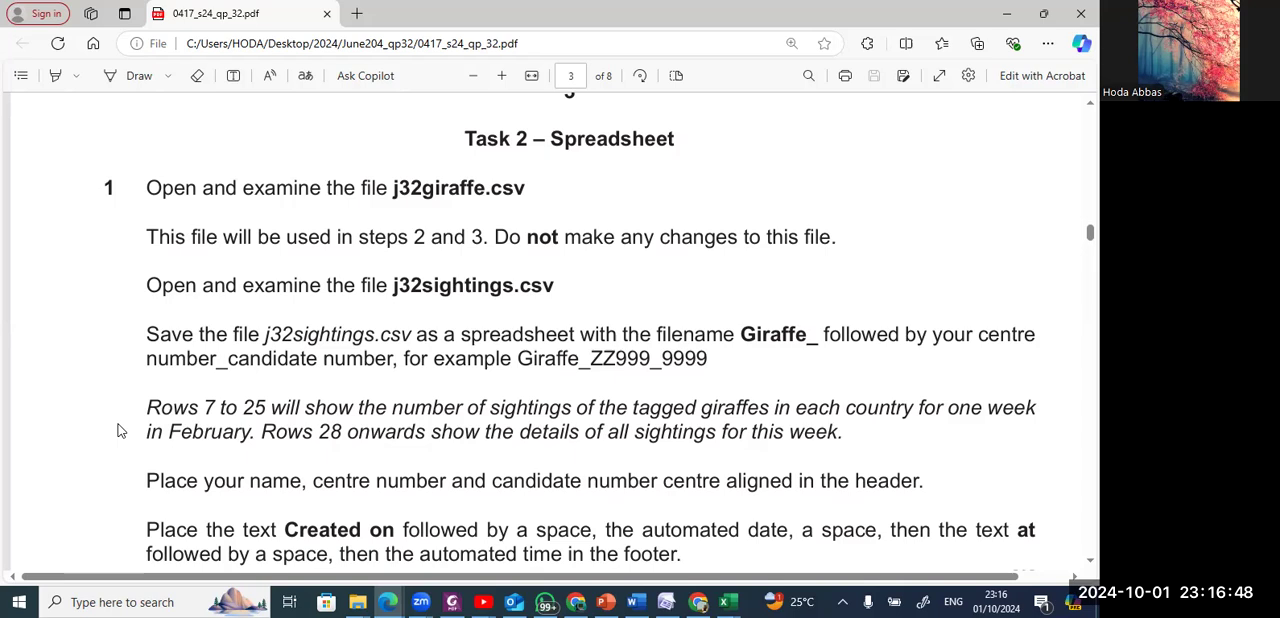
key(alt+Tab)
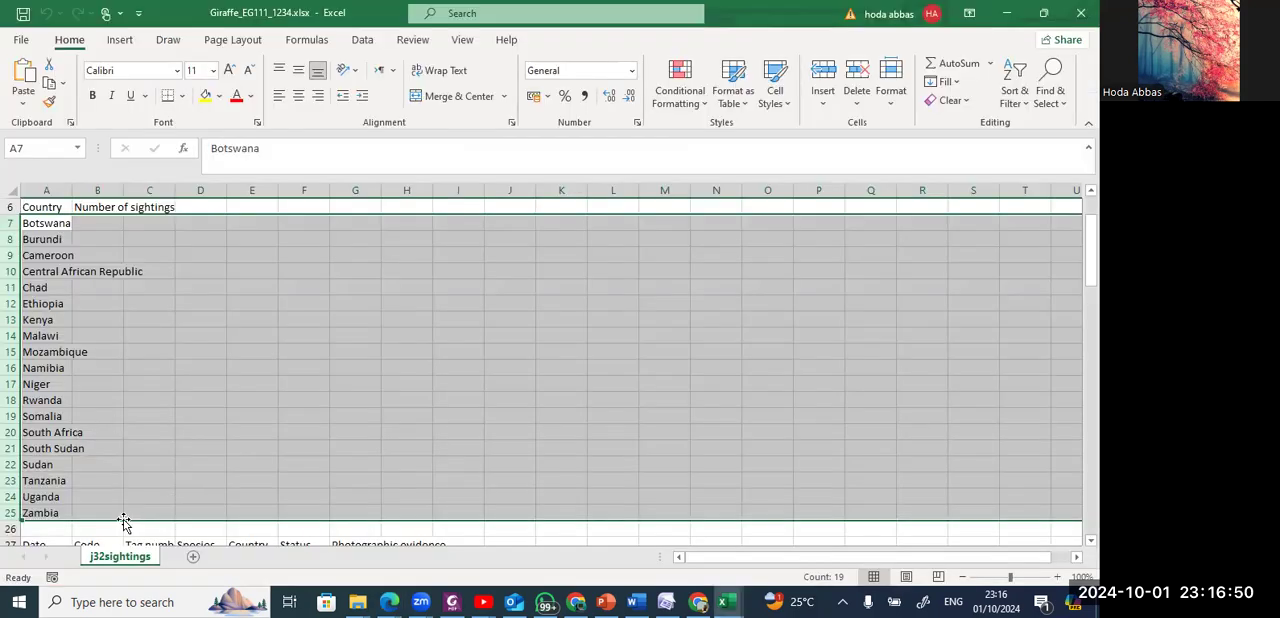
click(27, 532)
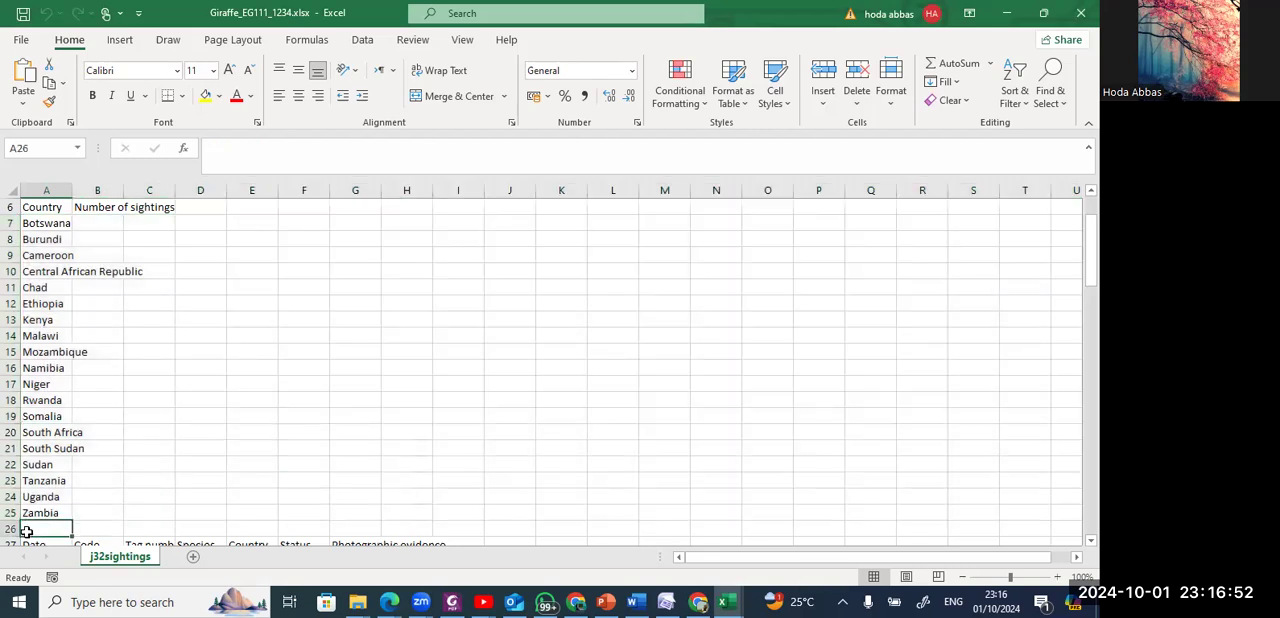
key(Down)
key(Down)
key(Down)
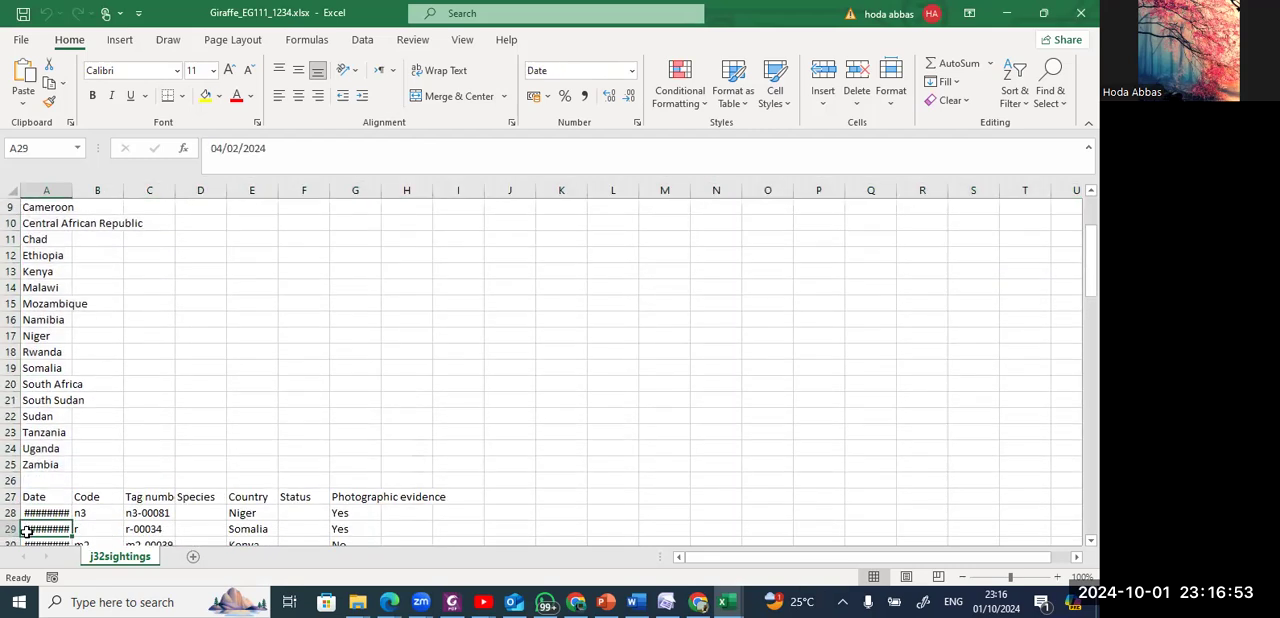
AutoFit the width of all columns in the j32sightings sheet so the dates and headings fit.
click(9, 189)
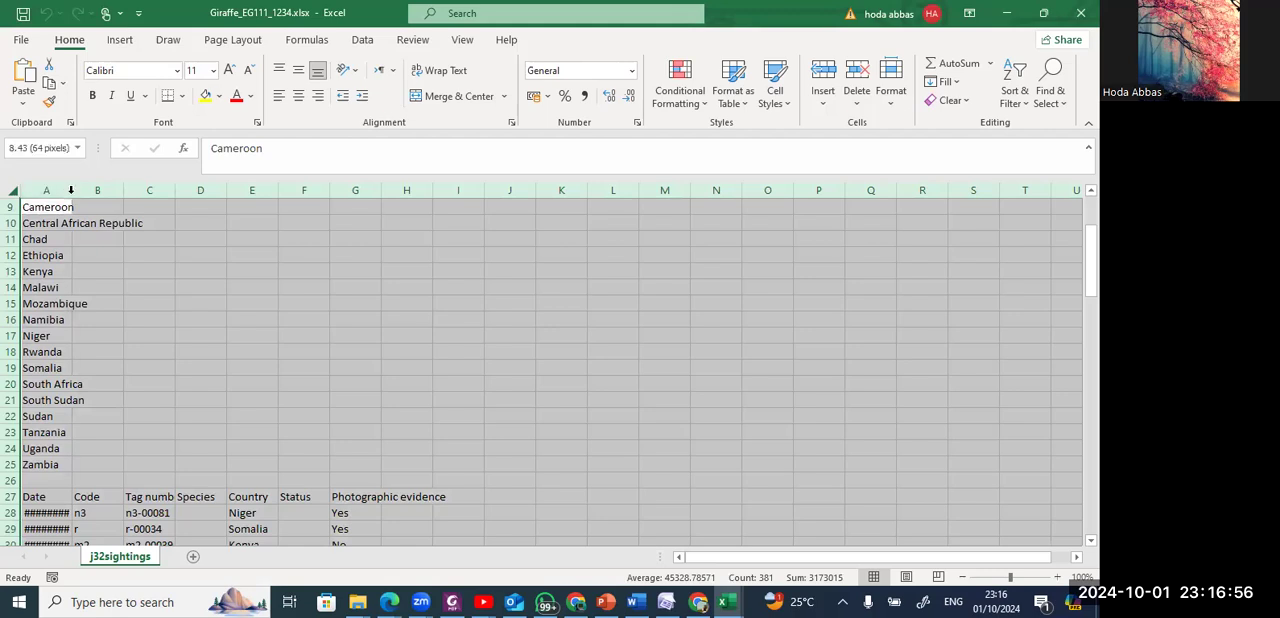
double_click(71, 191)
click(73, 511)
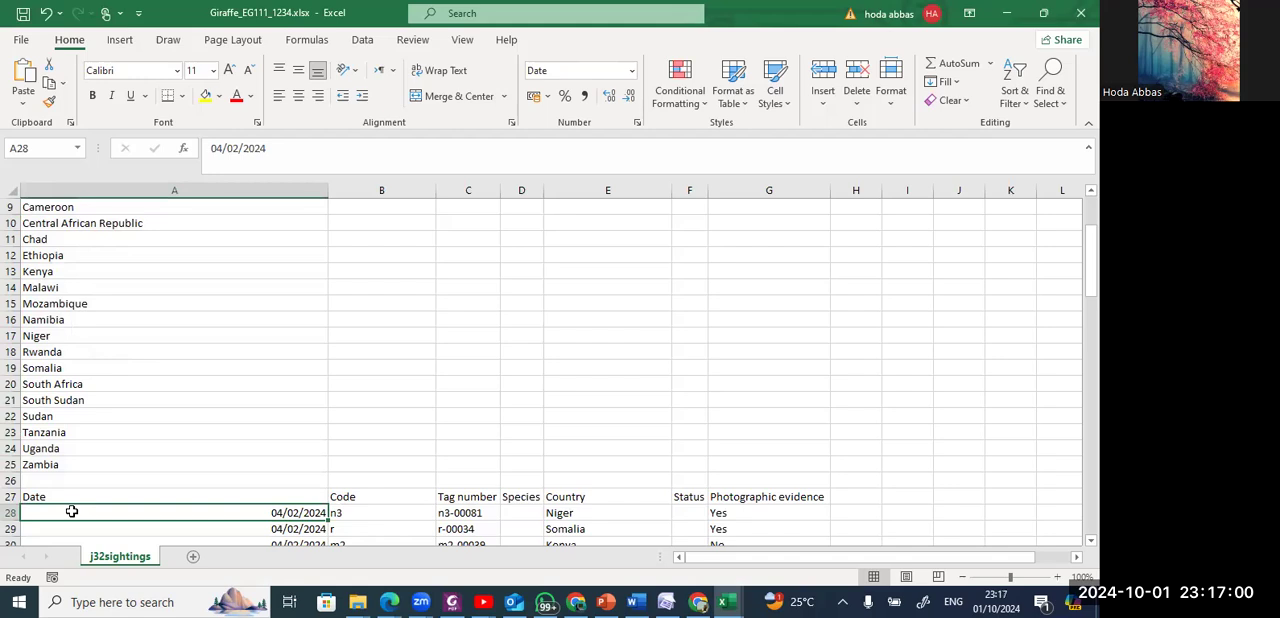
drag(170, 519, 186, 500)
Highlight the words "header" and "centre" in the header instruction of the question paper PDF.
key(alt+Tab)
scroll(188, 505, down, 2)
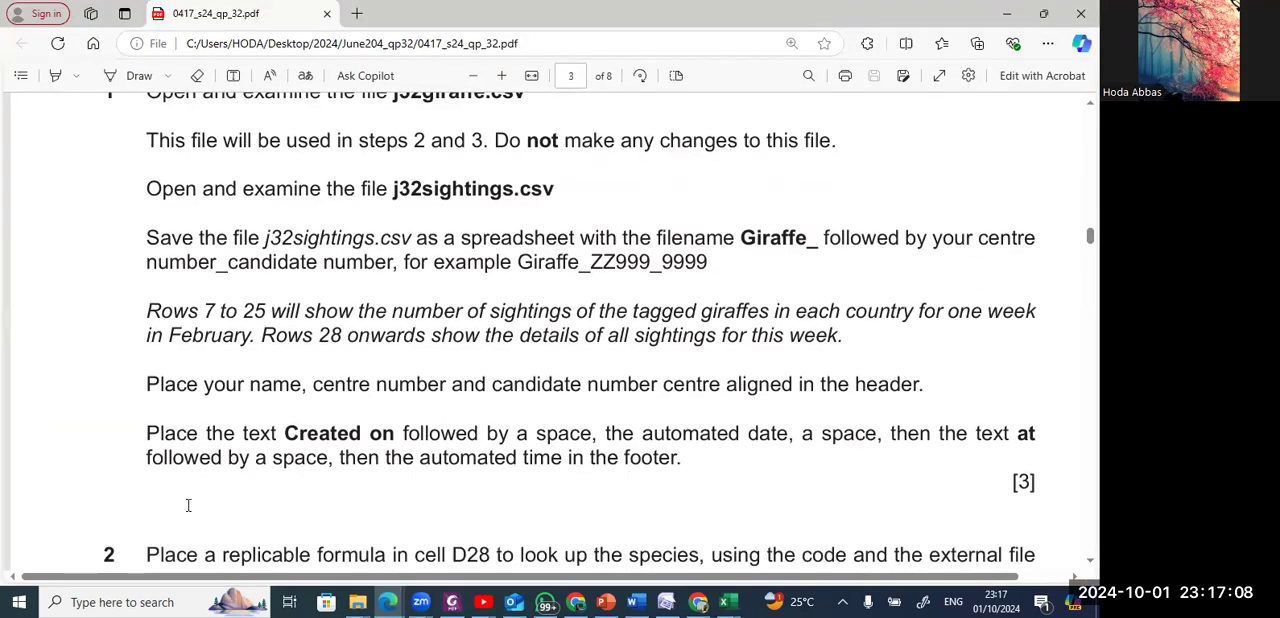
key(alt+Tab)
key(alt+Tab)
click(55, 75)
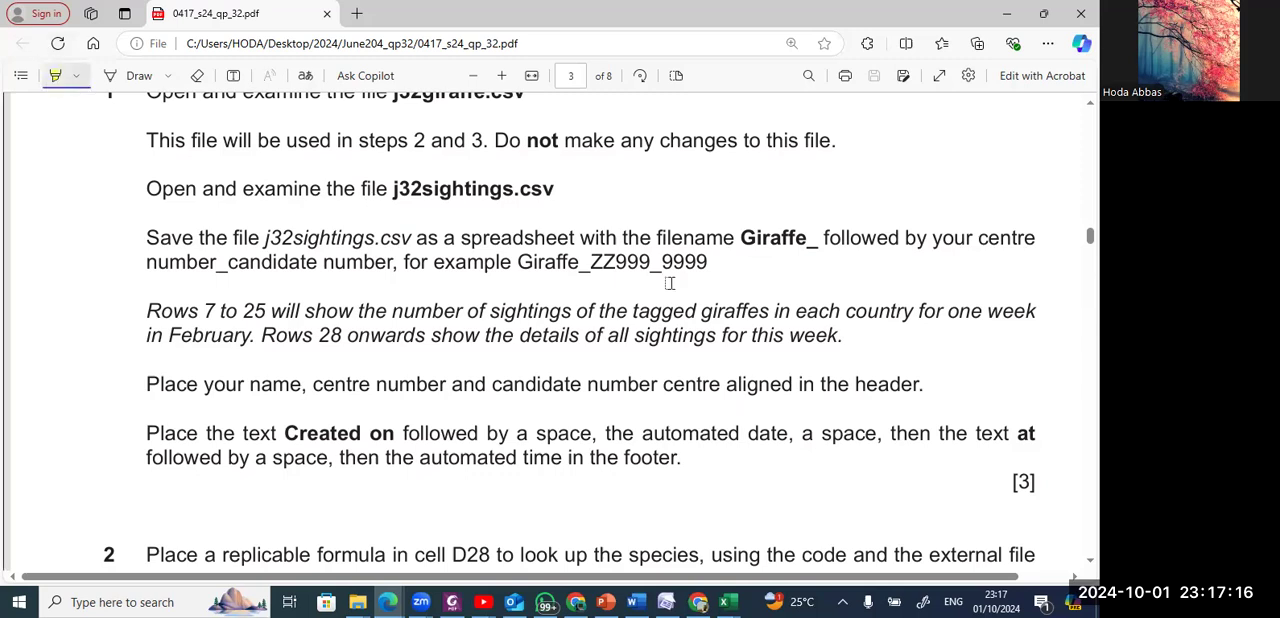
double_click(877, 382)
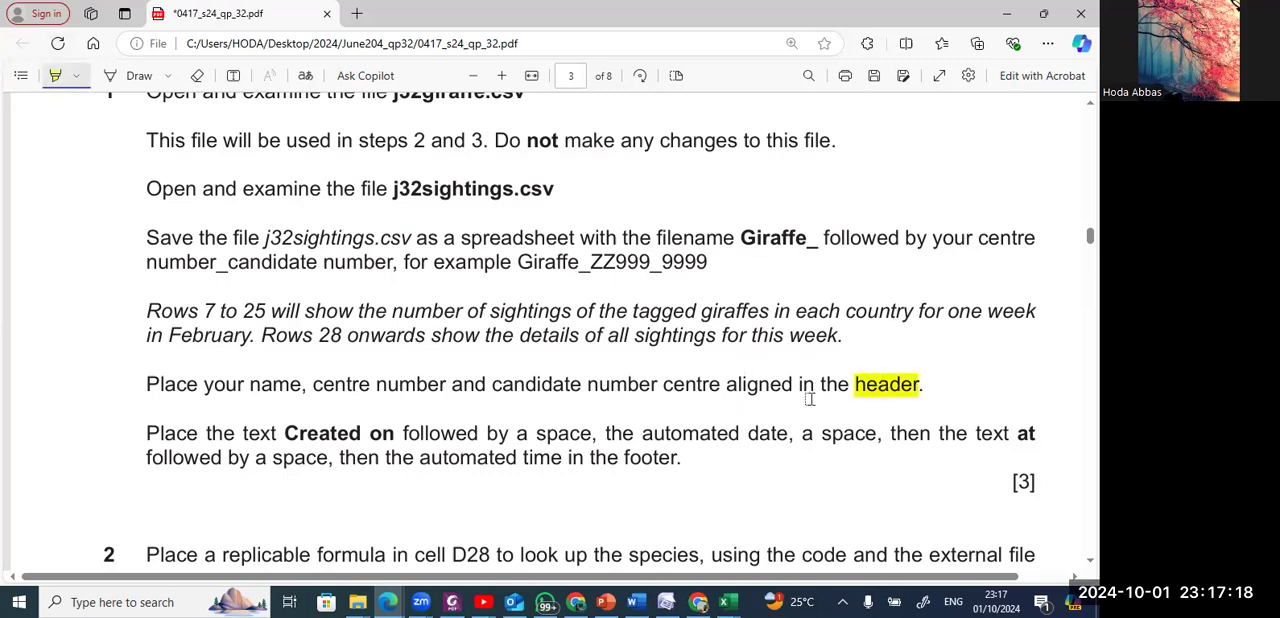
double_click(705, 384)
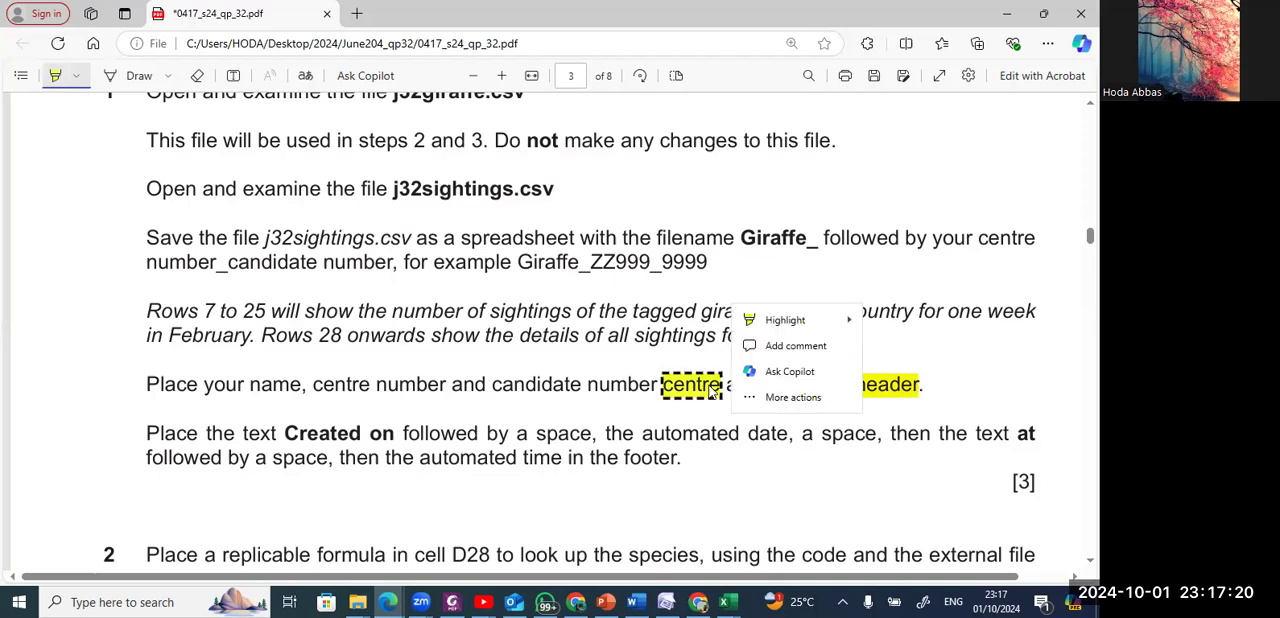
Switch to Excel and add a custom header to the sightings workbook with the full name, centre number and candidate number in the center section.
key(alt+Tab)
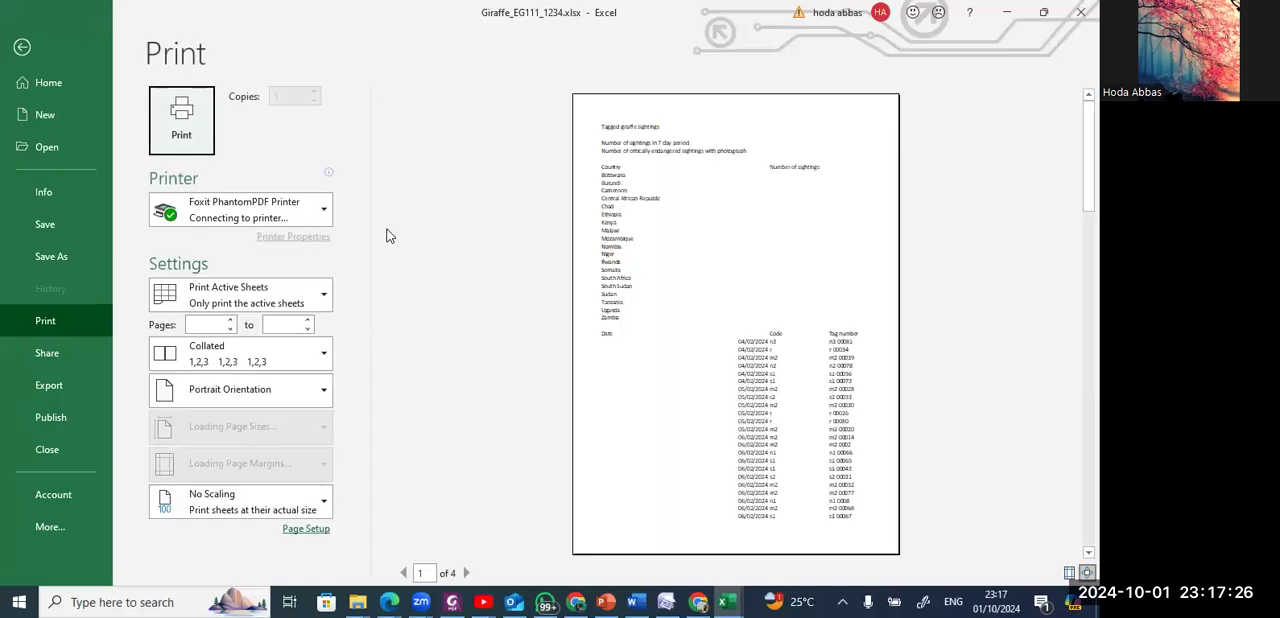
click(306, 528)
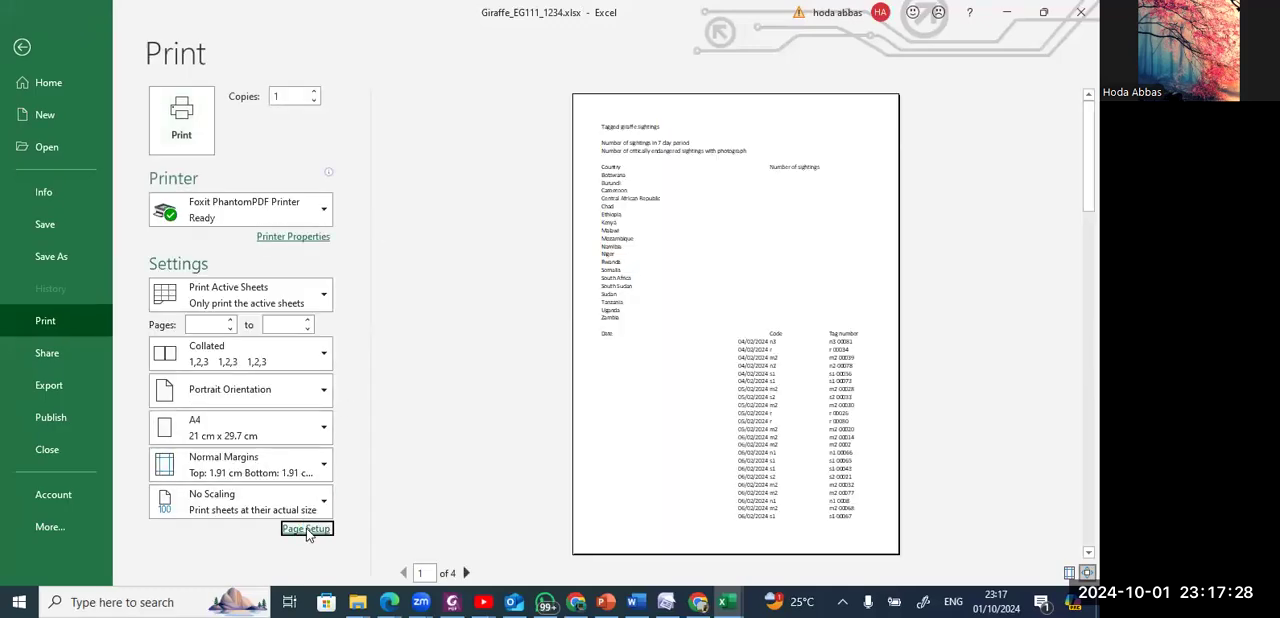
click(440, 170)
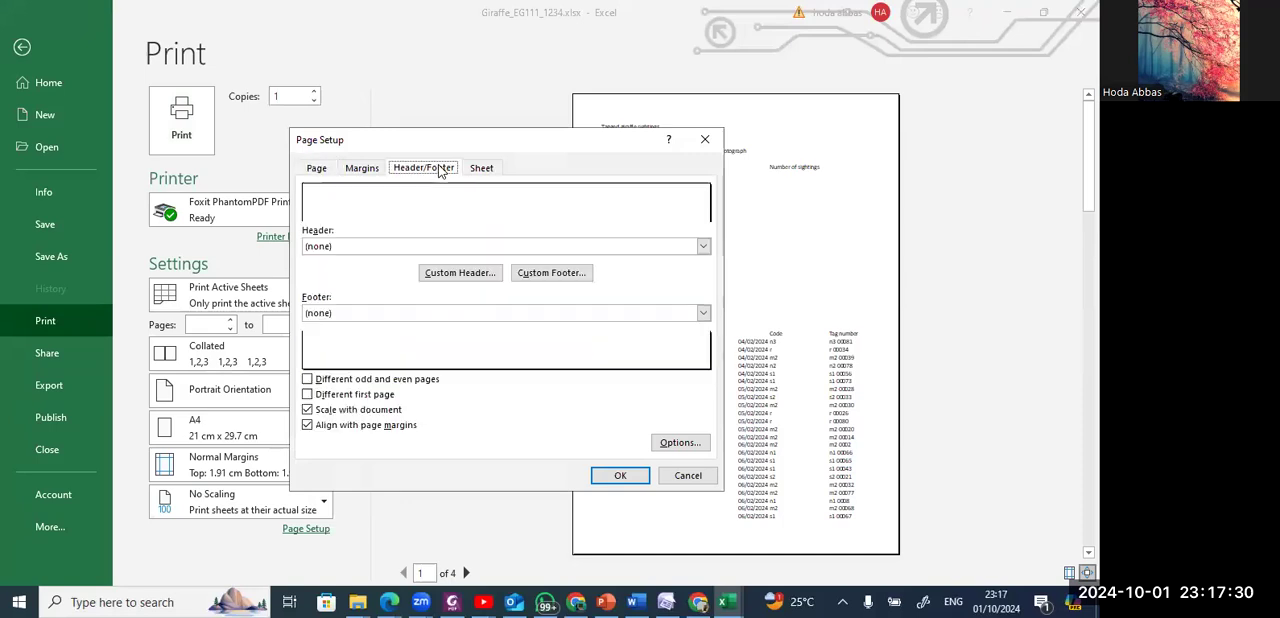
click(458, 275)
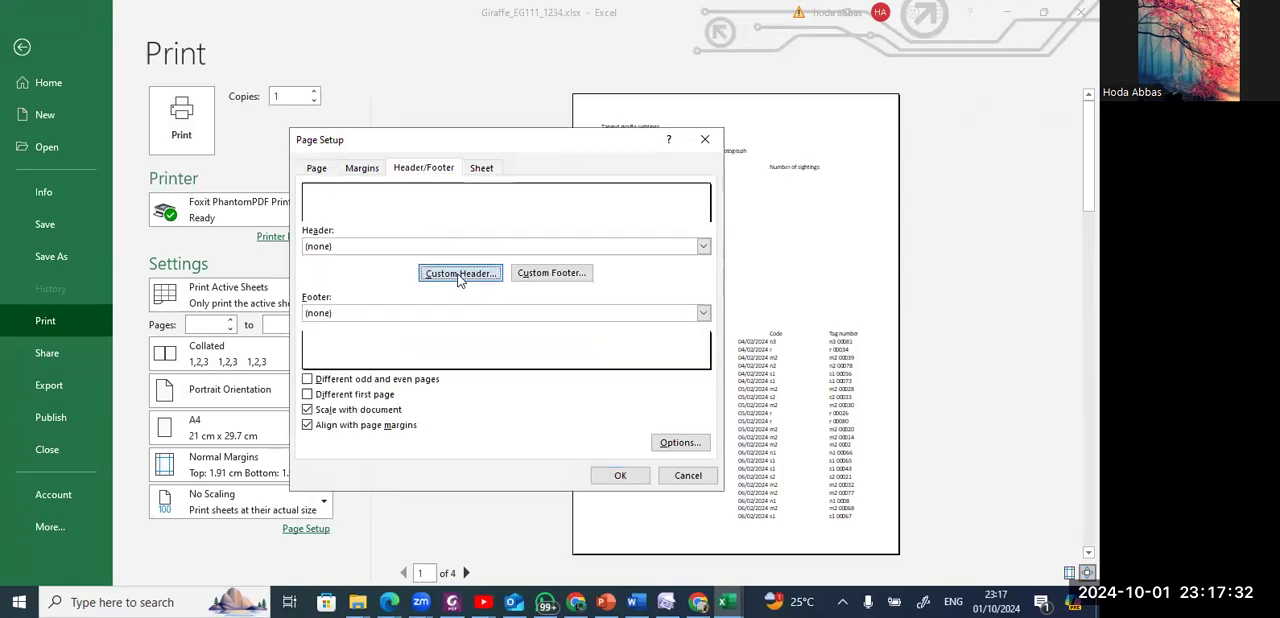
click(475, 351)
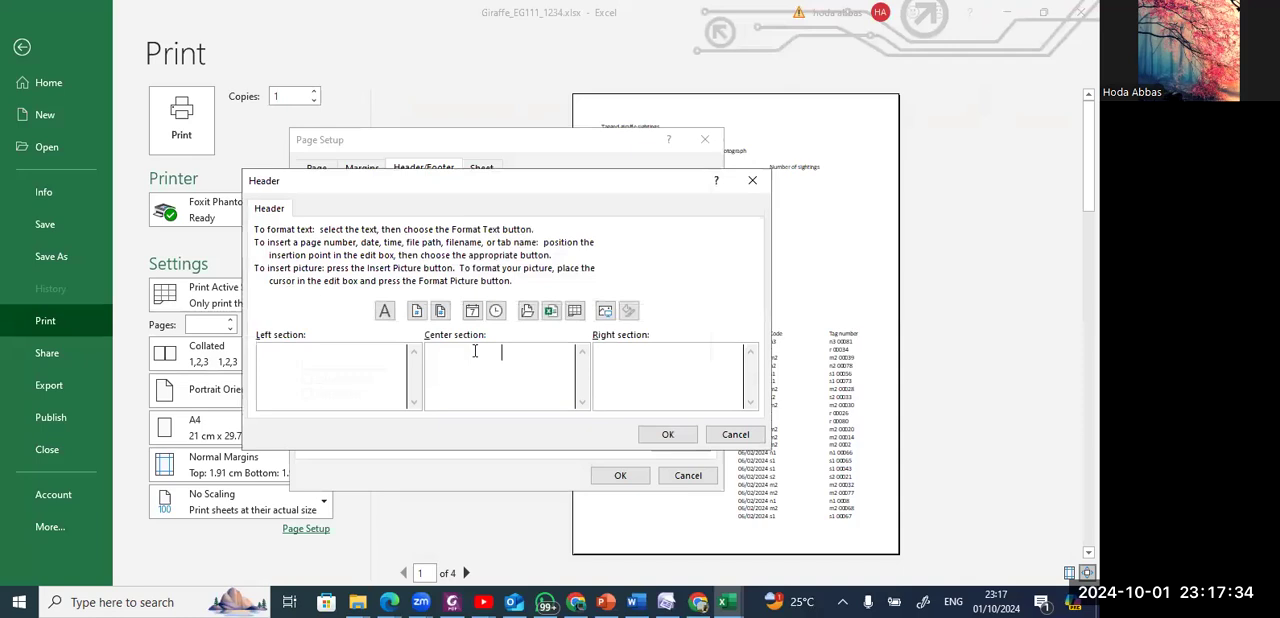
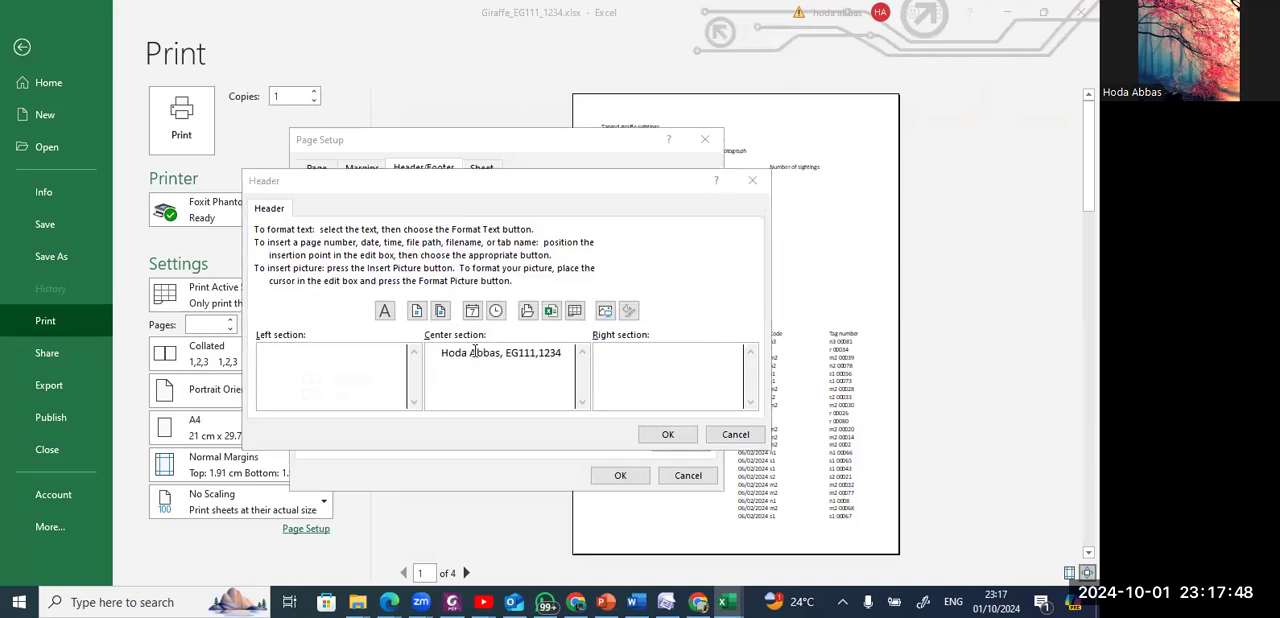
key(alt+Tab)
key(alt+Tab)
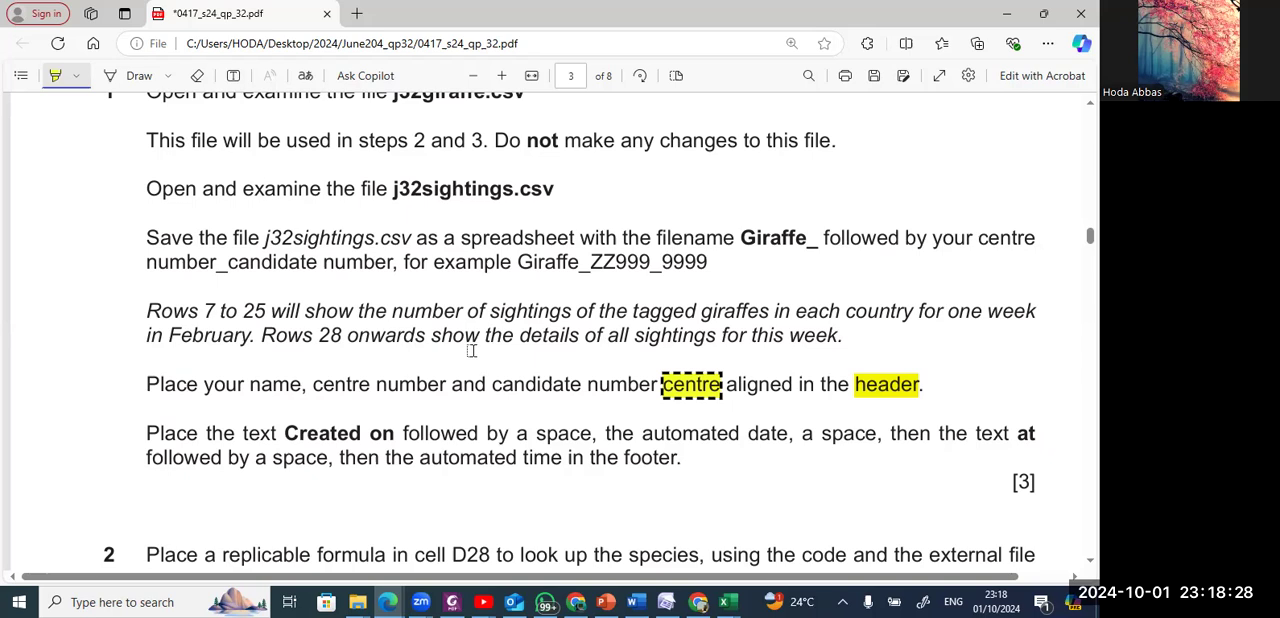
key(alt+Tab)
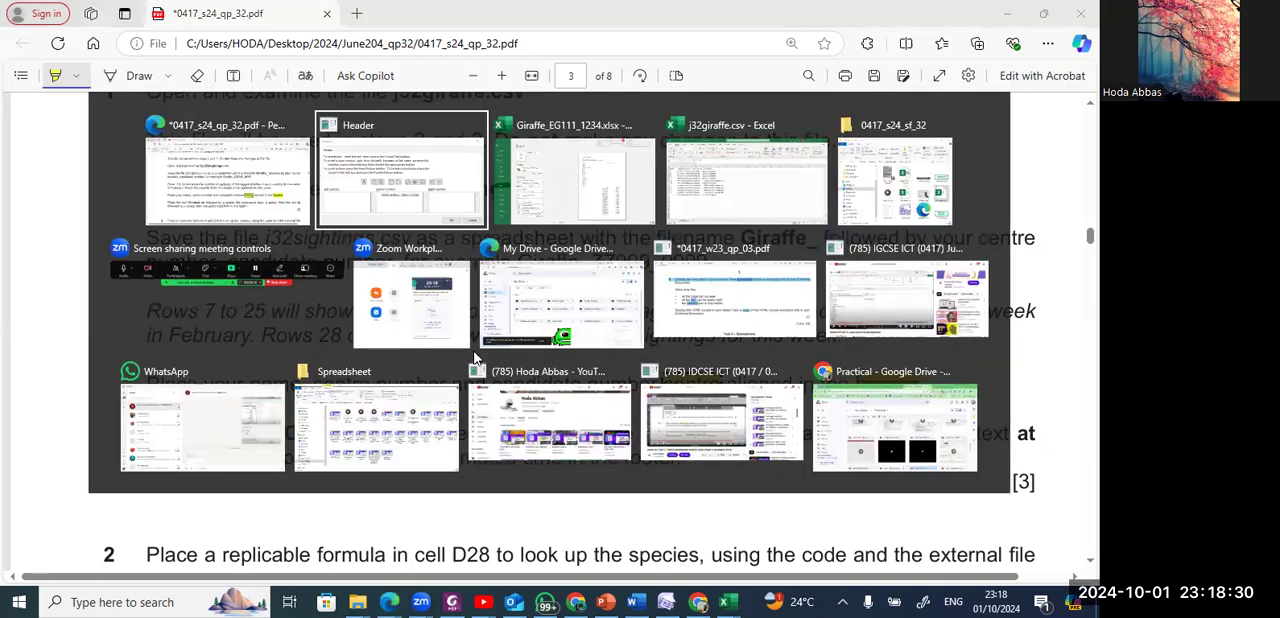
click(669, 436)
Begin a custom footer in the center section with the text "Created on", a space and the automatic date field.
click(535, 270)
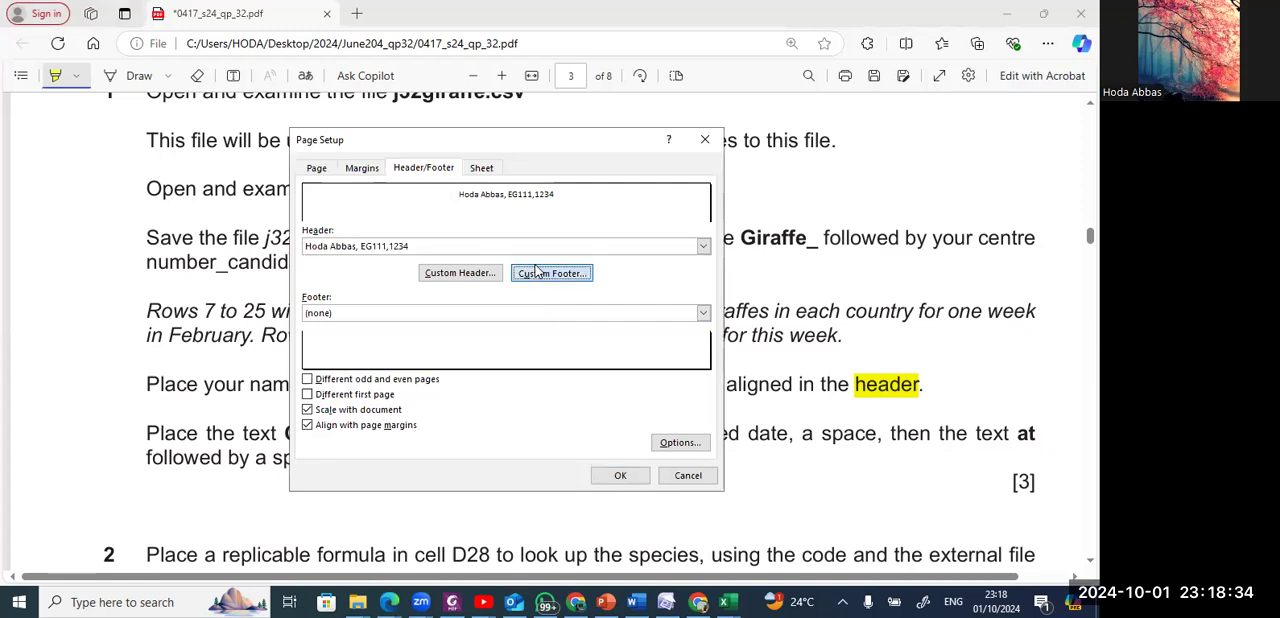
click(505, 360)
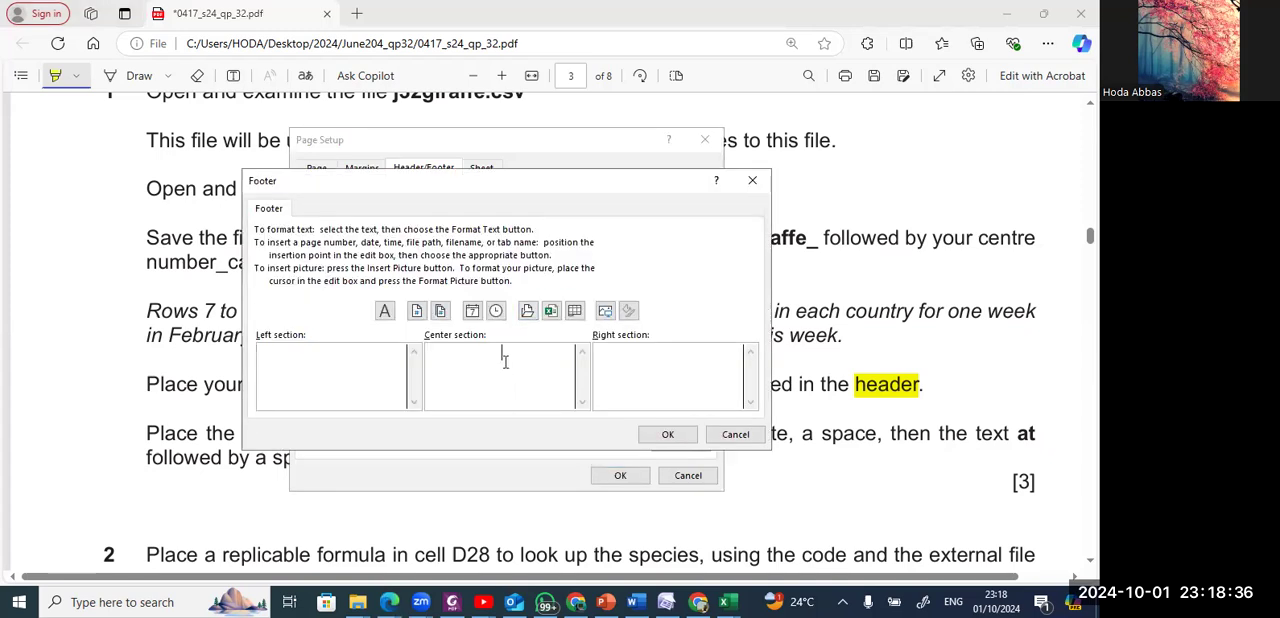
key(alt+Tab)
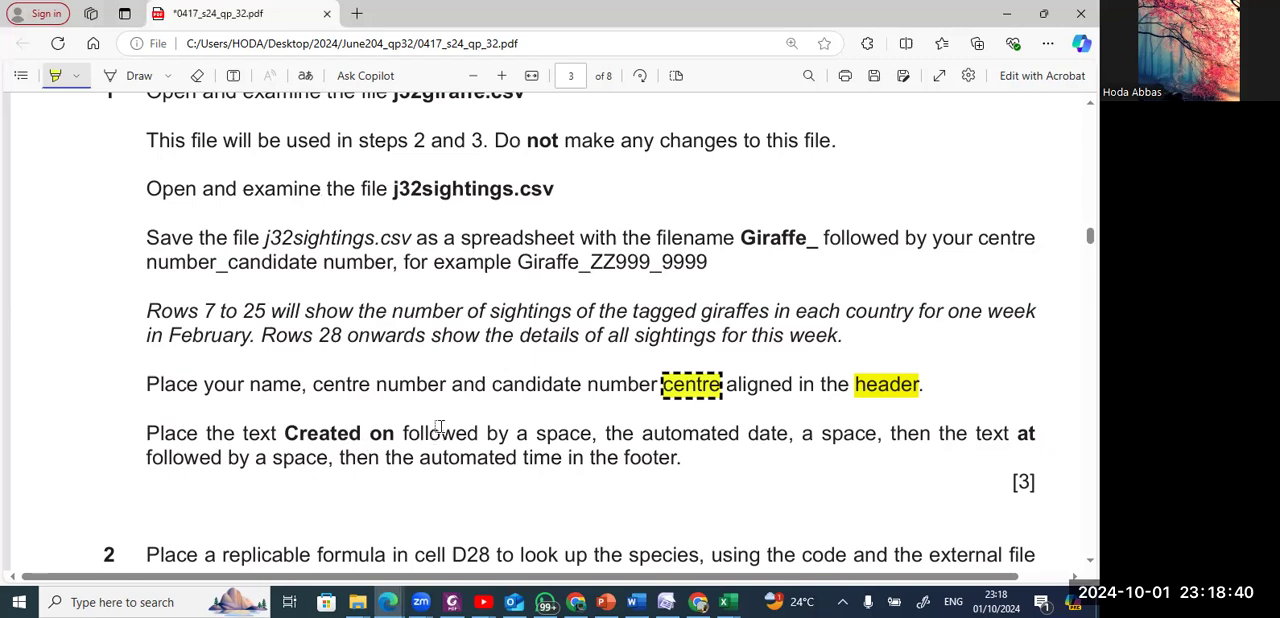
key(alt+Tab)
text(C)
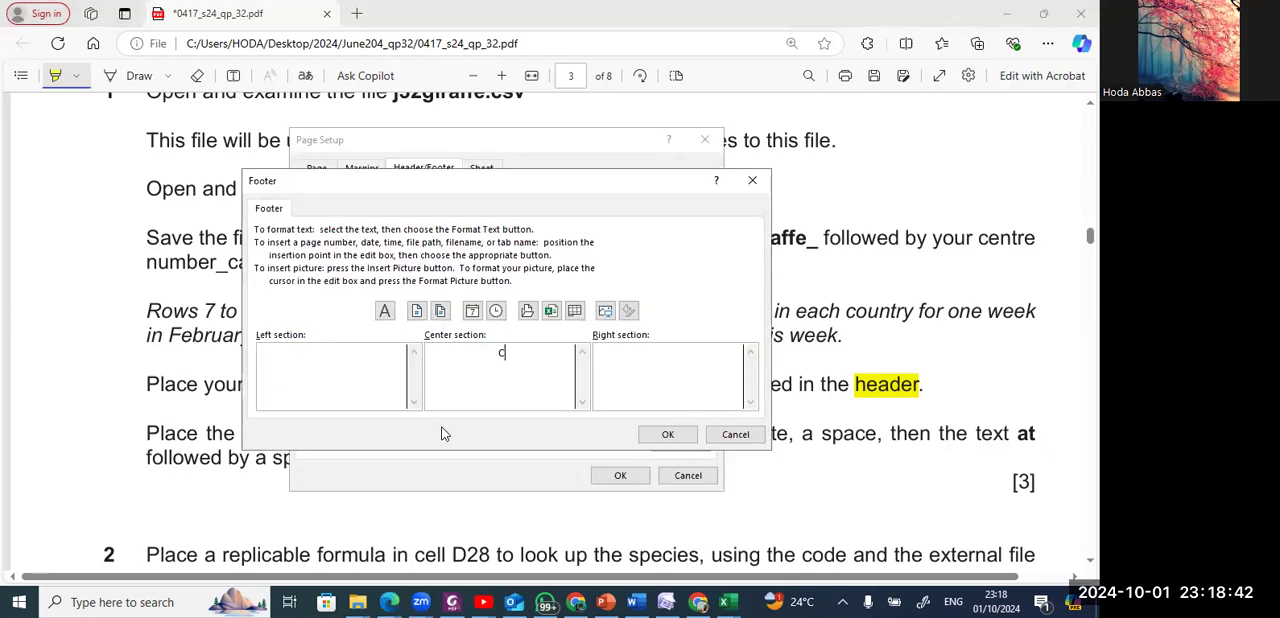
text(reated)
key(alt+Tab)
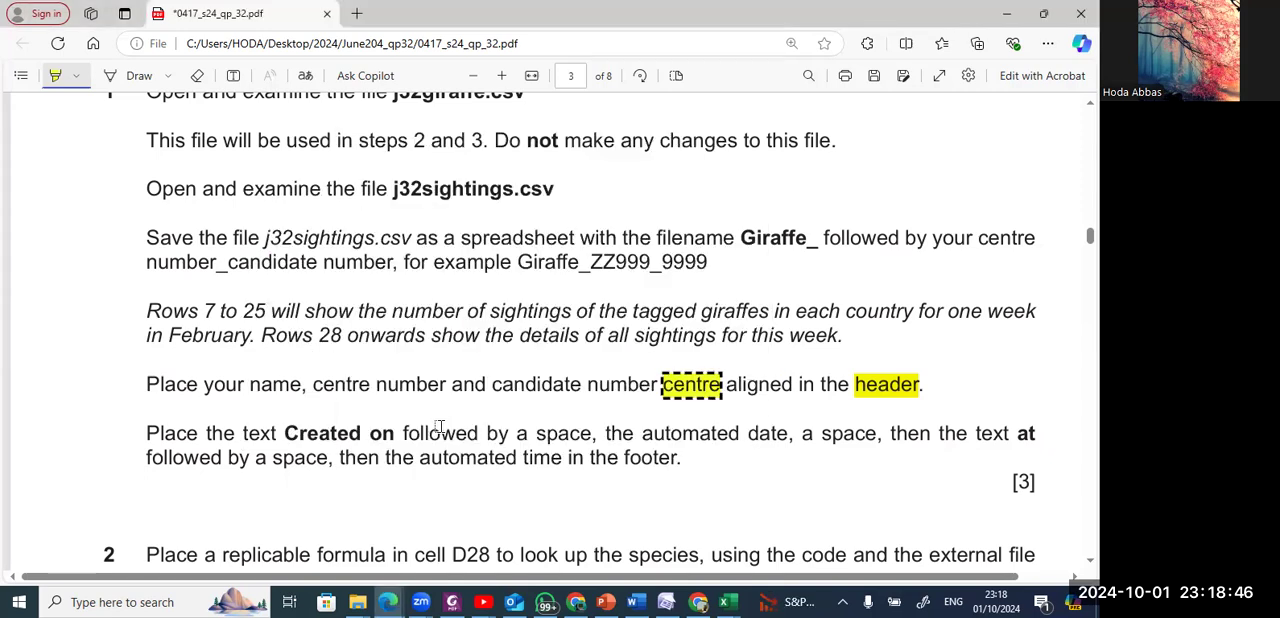
key(alt+Tab)
text(on)
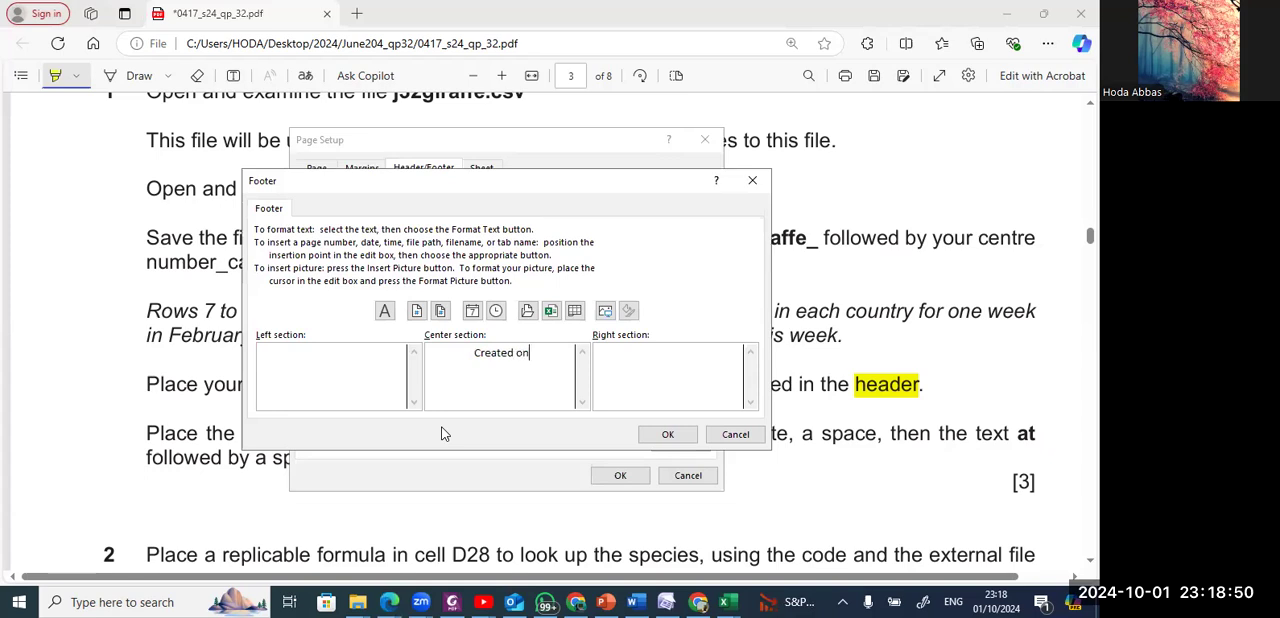
key(alt+Tab)
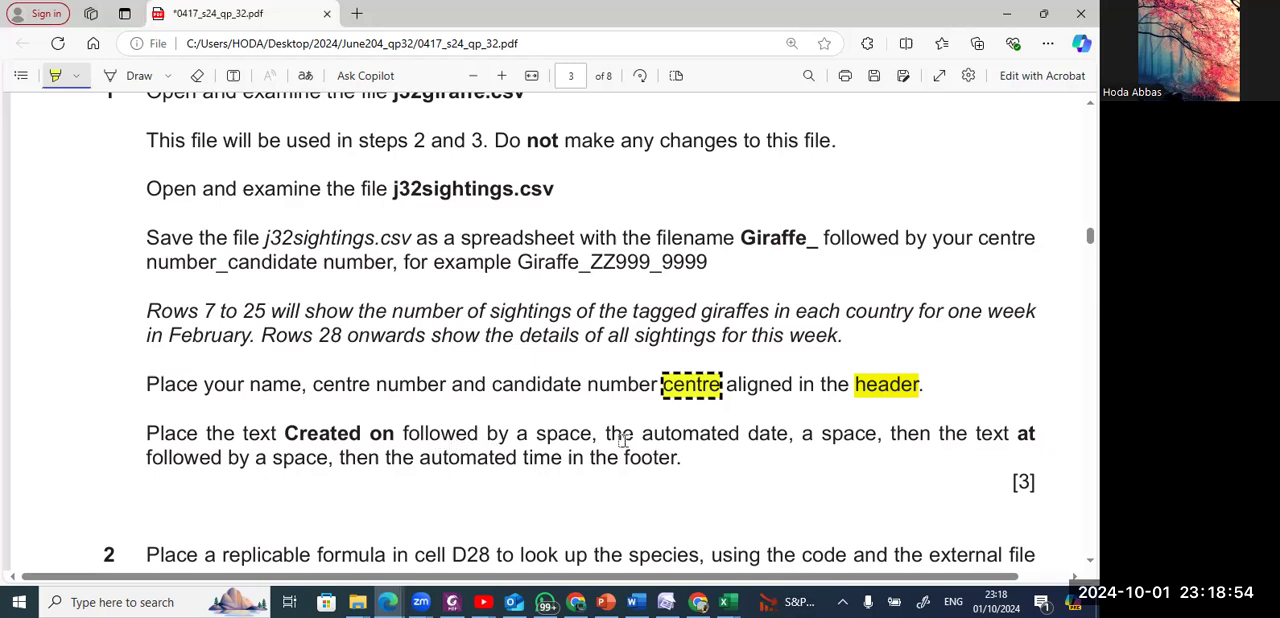
key(alt+Tab)
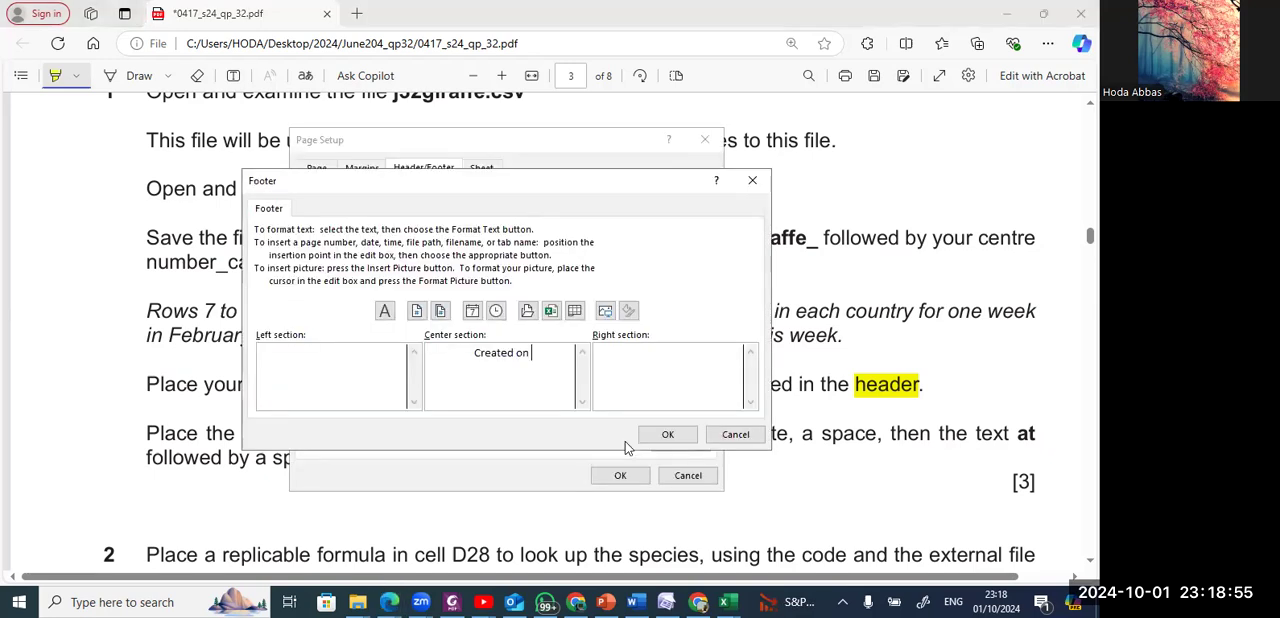
click(474, 313)
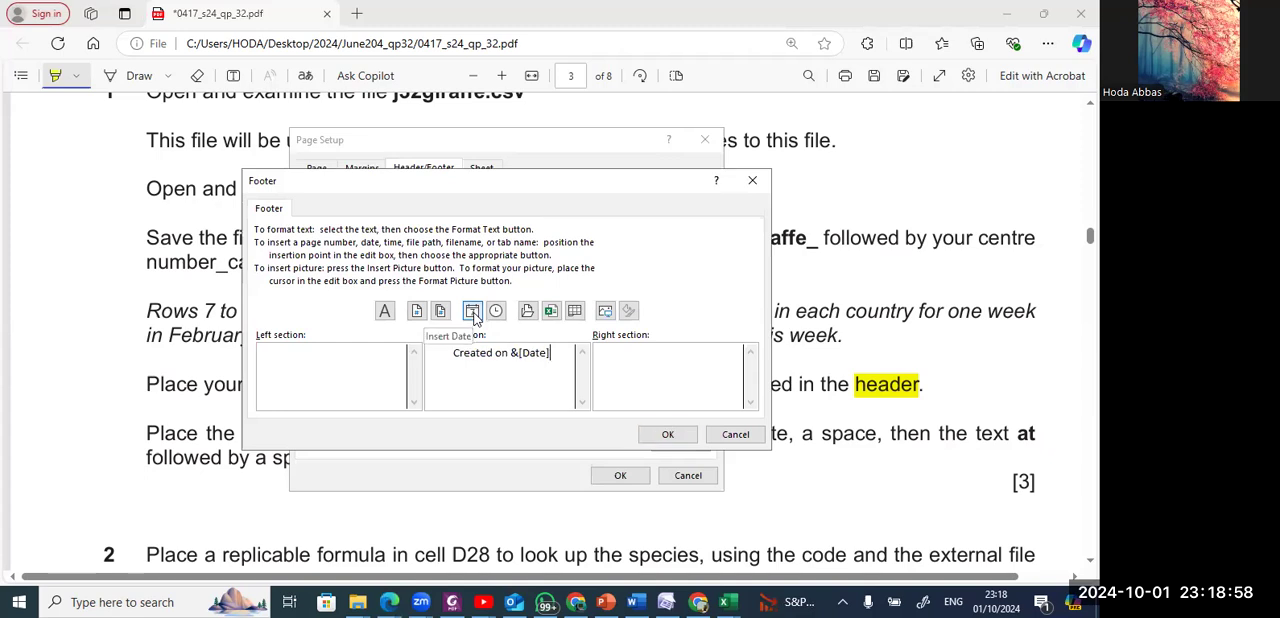
Complete the footer after the date with a space, the text "at", a space and the automatic time field, and apply the page setup.
key(alt+Tab)
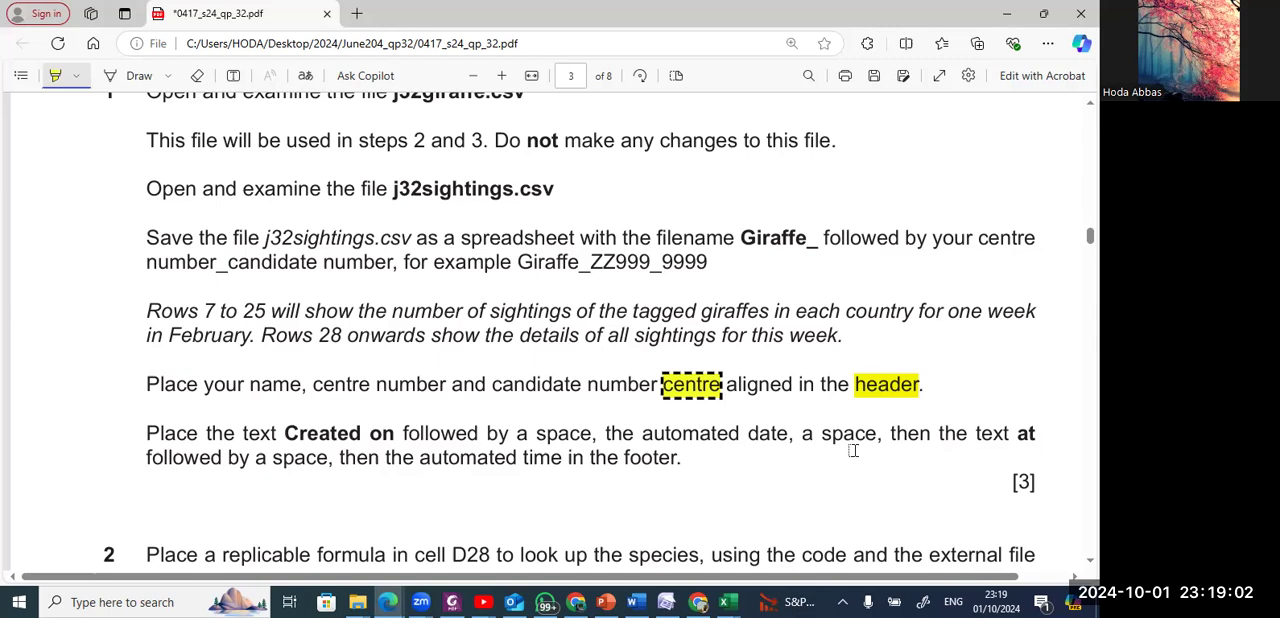
key(alt+Tab)
key(alt+Tab)
key(alt+Tab)
text(at)
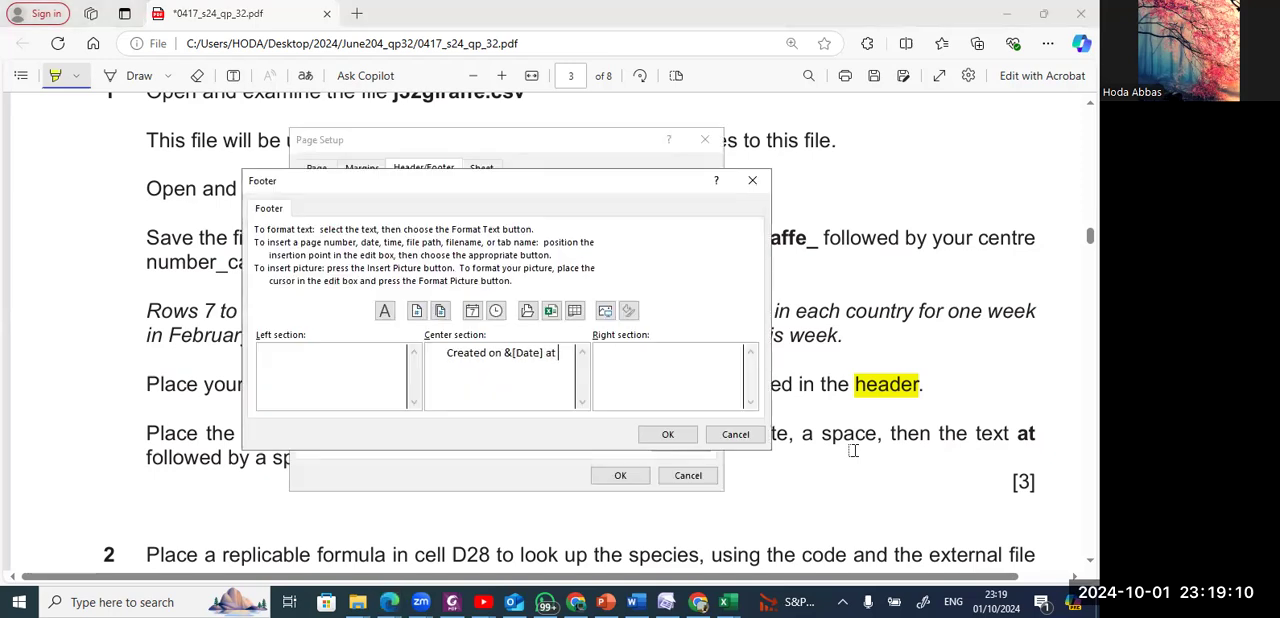
key(alt+Tab)
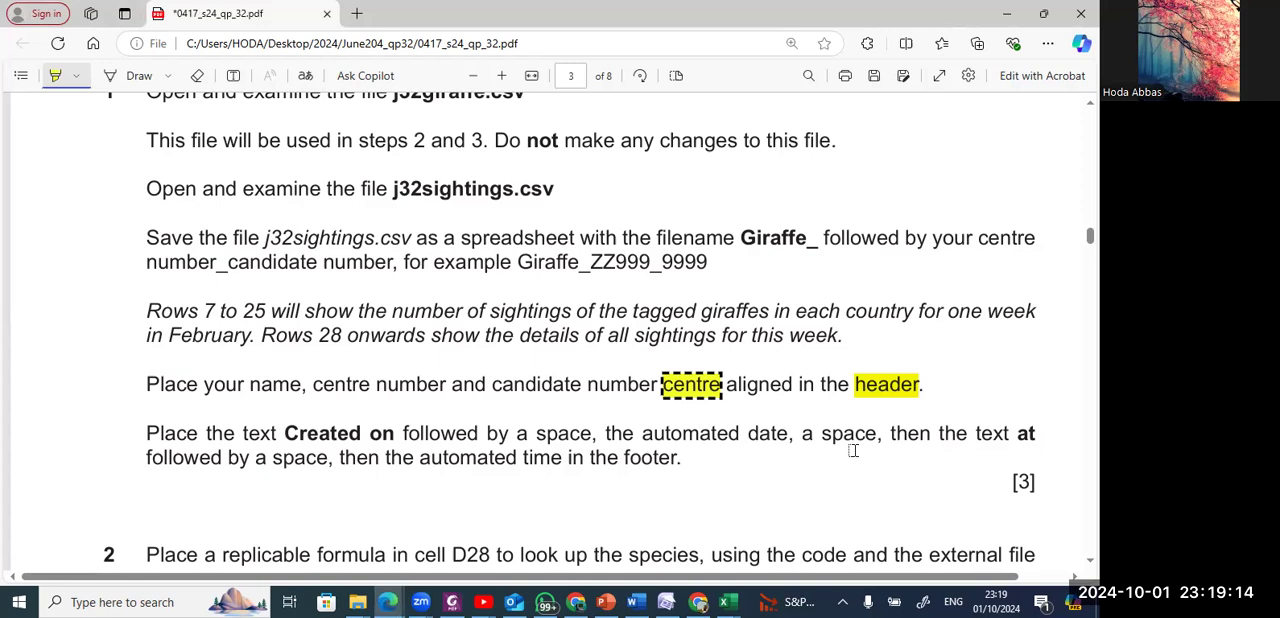
key(alt+Tab)
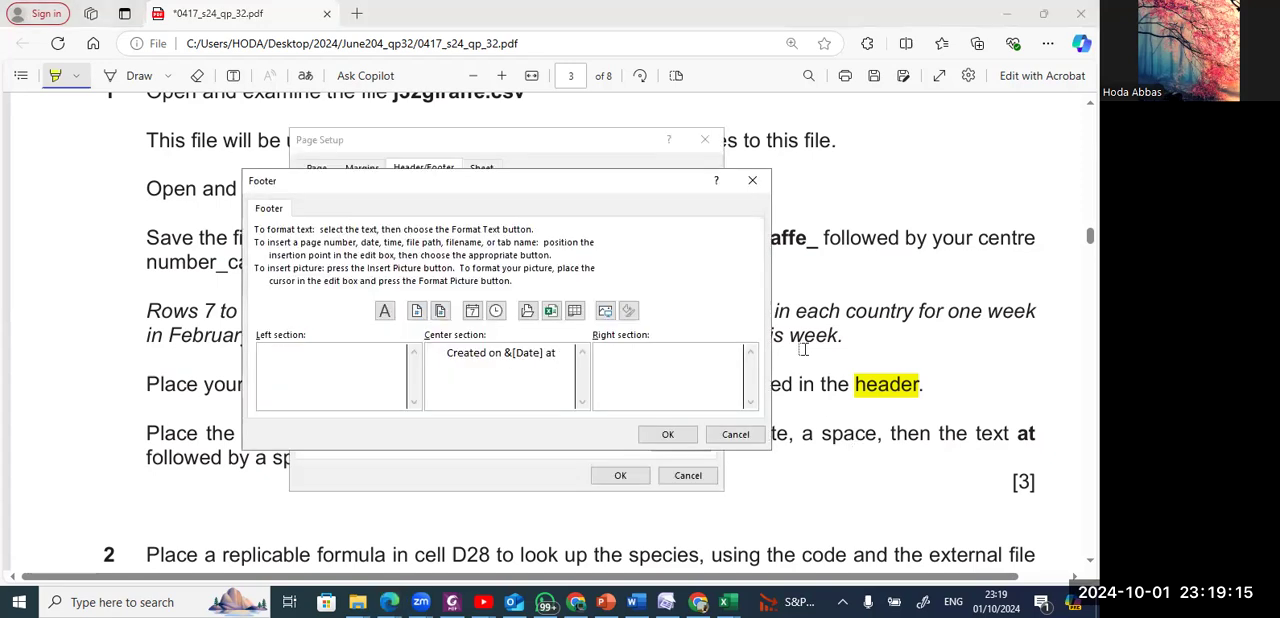
click(498, 314)
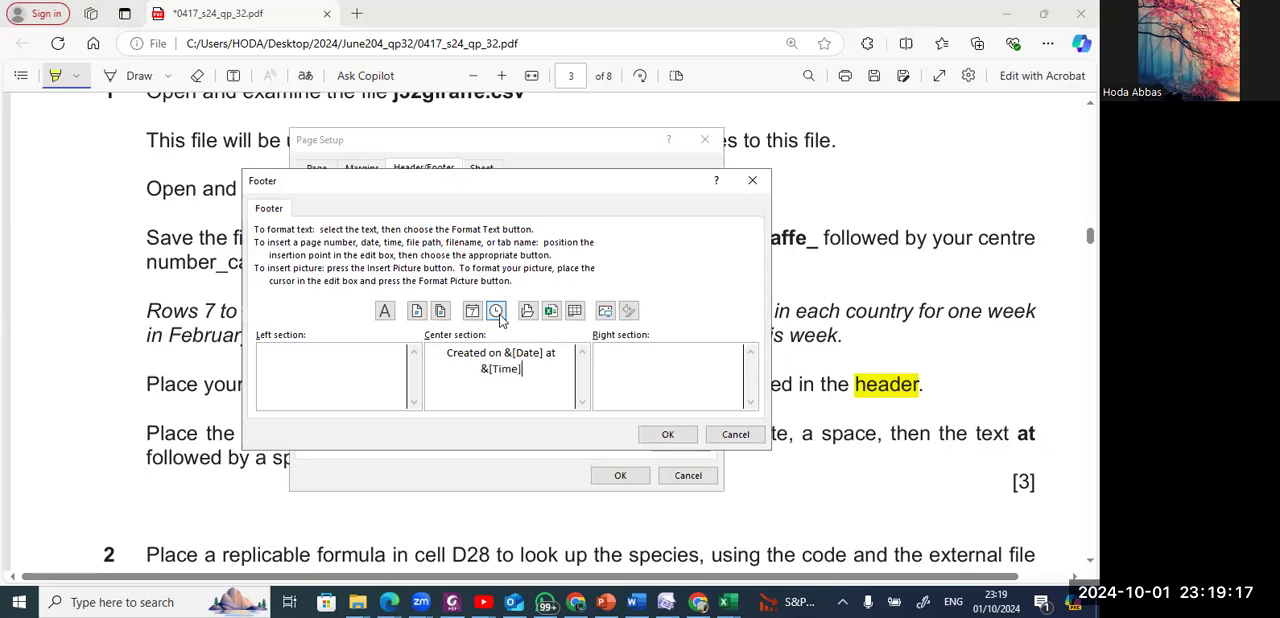
click(669, 437)
click(622, 476)
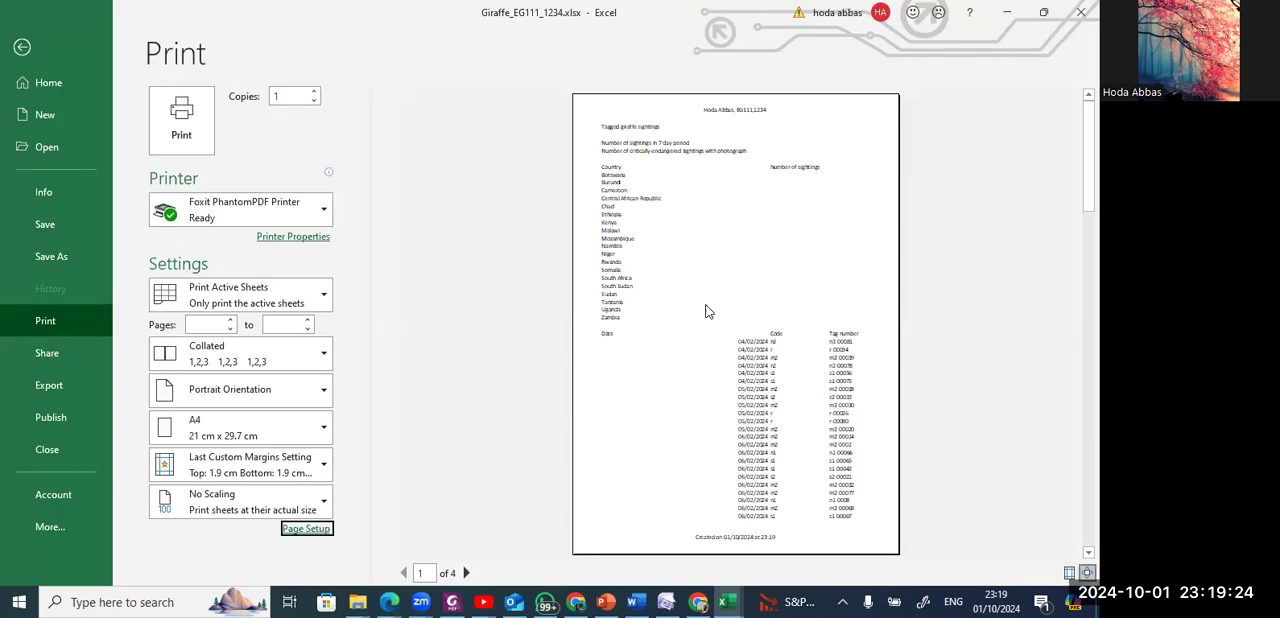
Read step 2 of the question paper PDF and highlight the words "code" and "j32giraffe" in it.
key(alt+Tab)
scroll(703, 303, down, 2)
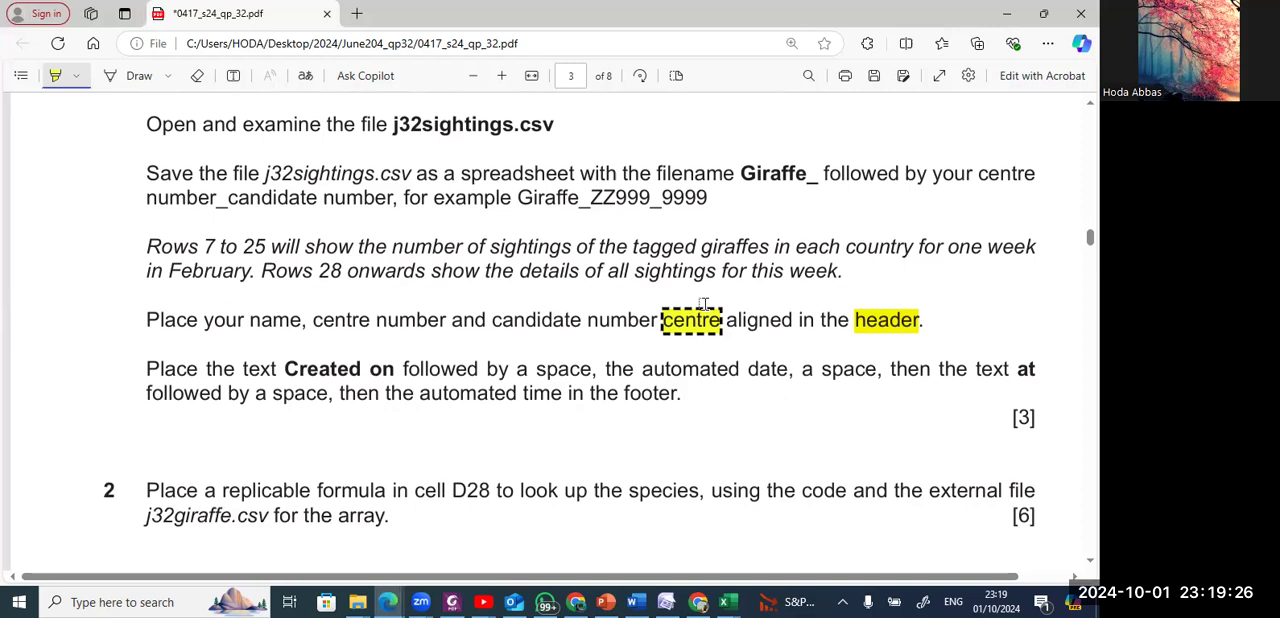
scroll(703, 303, down, 2)
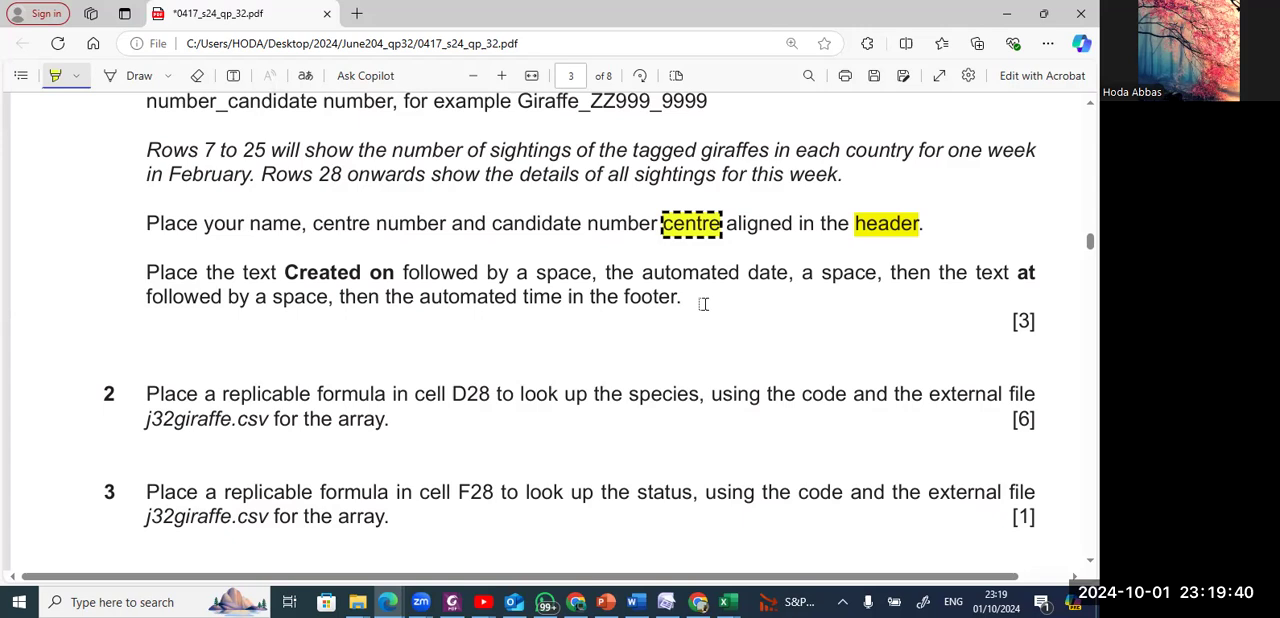
double_click(815, 397)
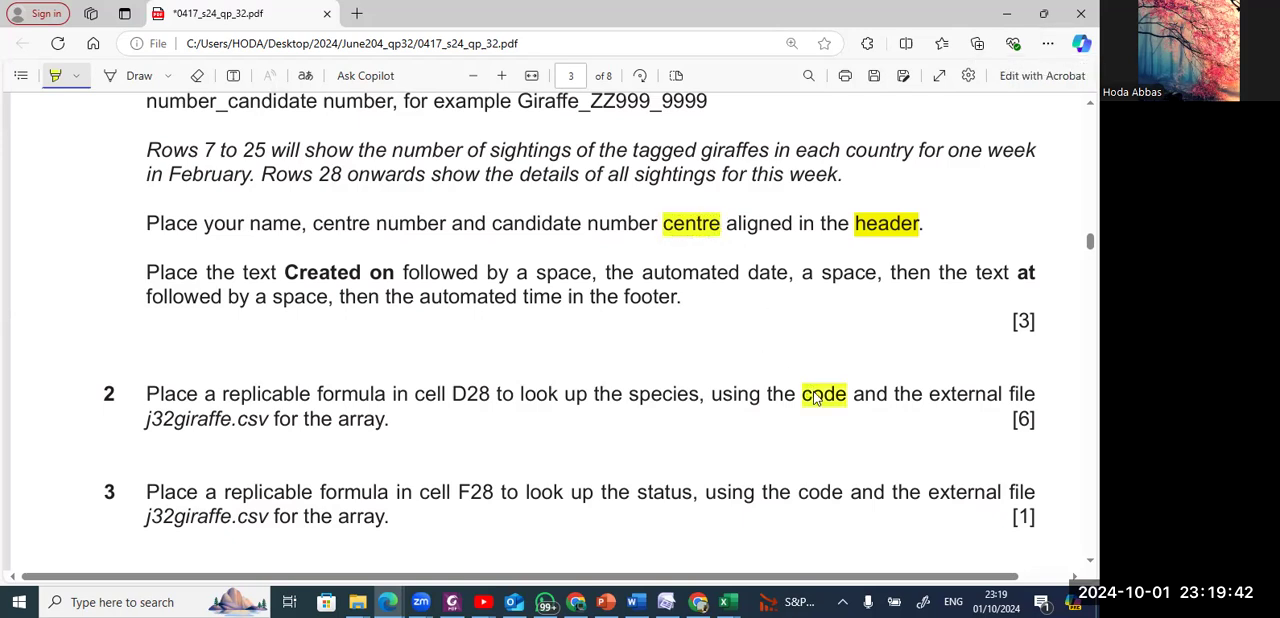
click(815, 397)
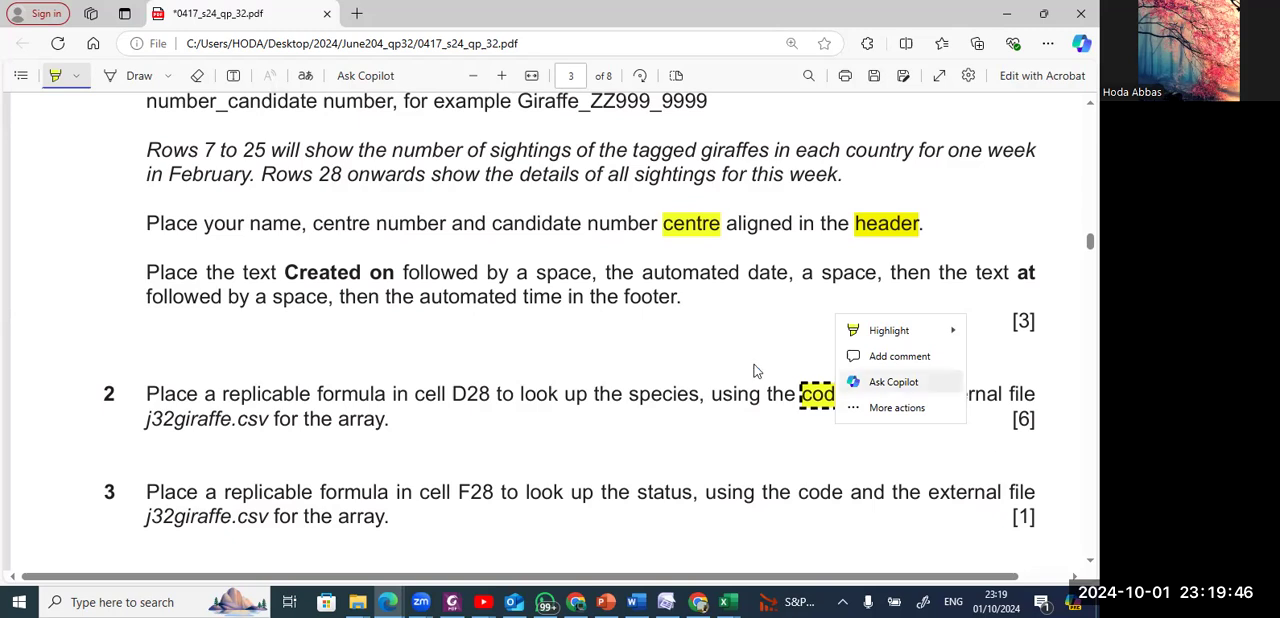
click(205, 411)
double_click(205, 411)
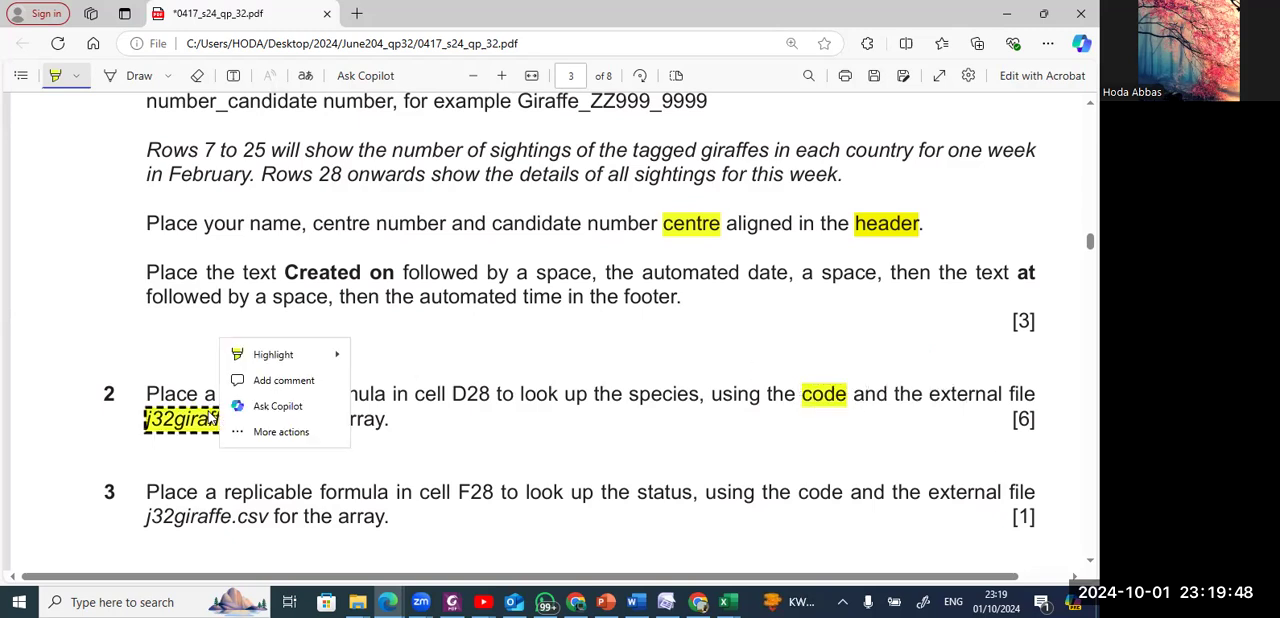
click(169, 450)
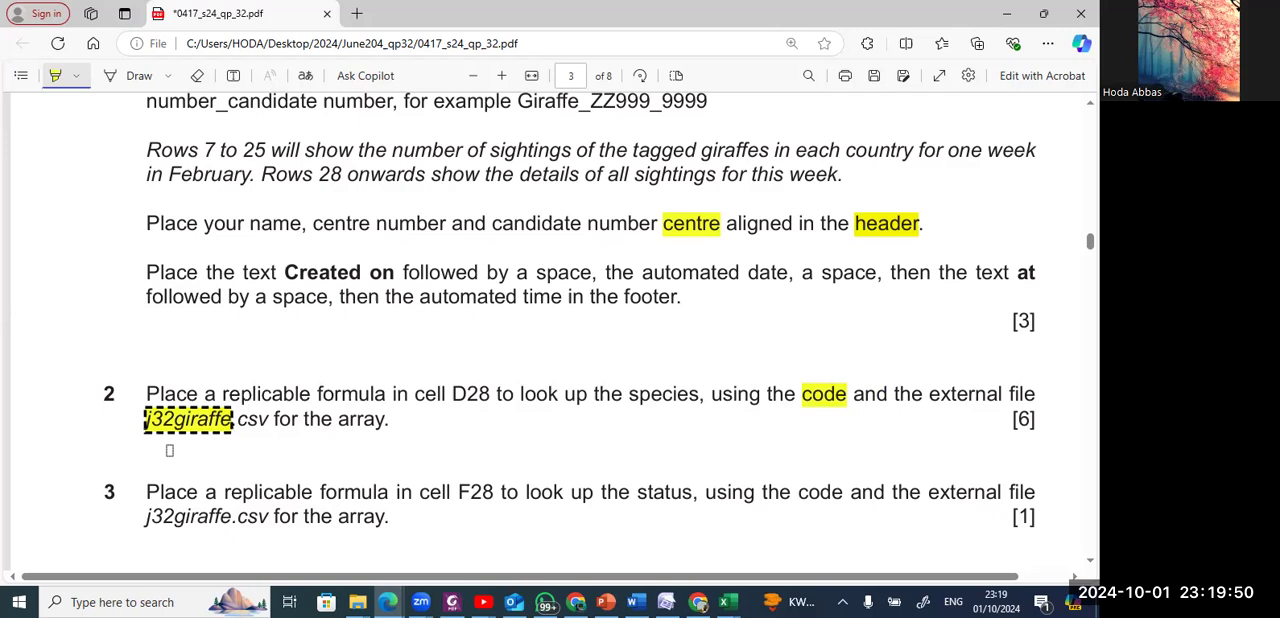
Return to the sightings workbook in Excel, leave the print preview and begin a formula in cell D28.
key(alt+Tab)
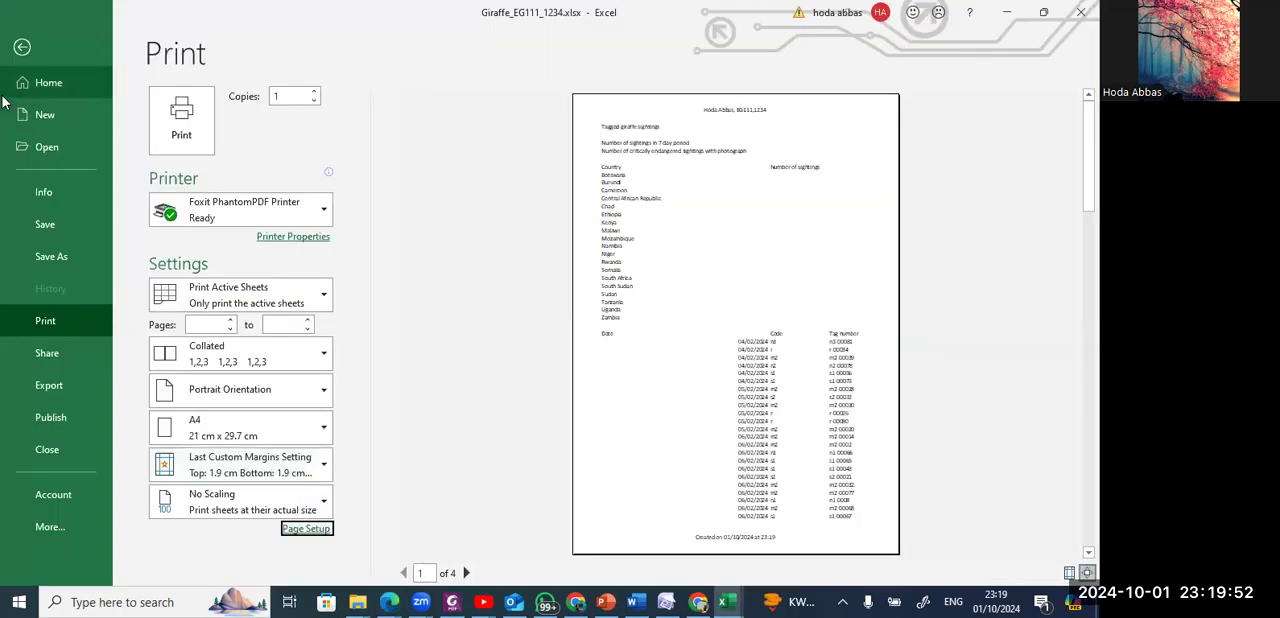
click(12, 52)
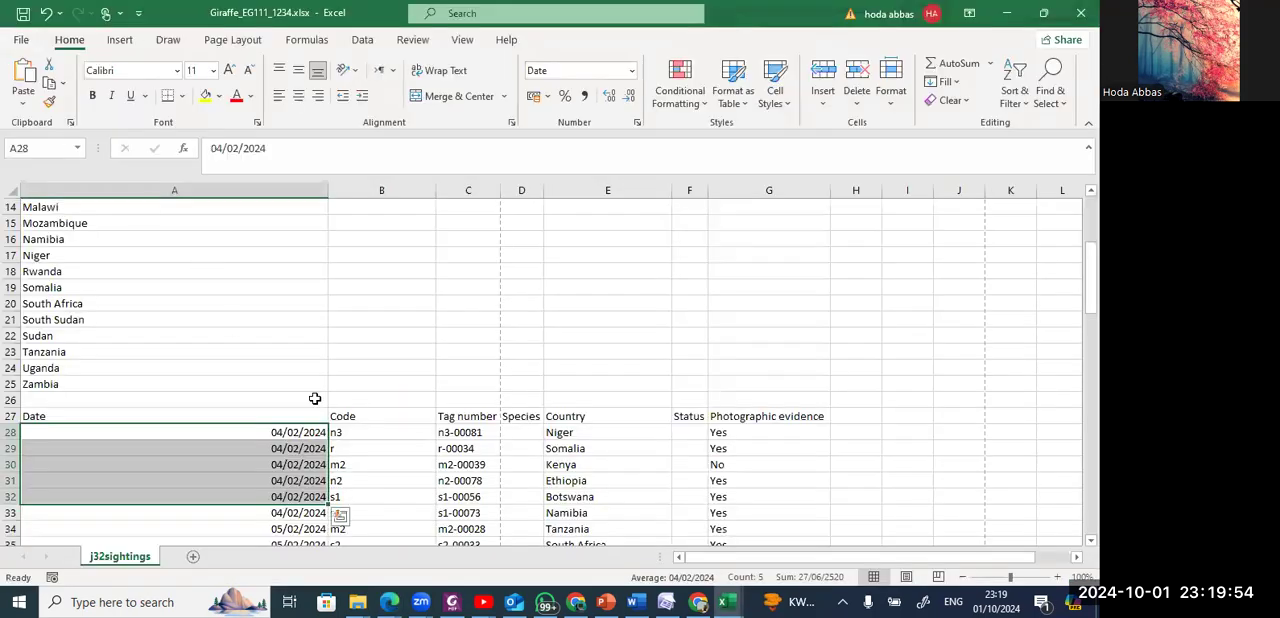
click(516, 437)
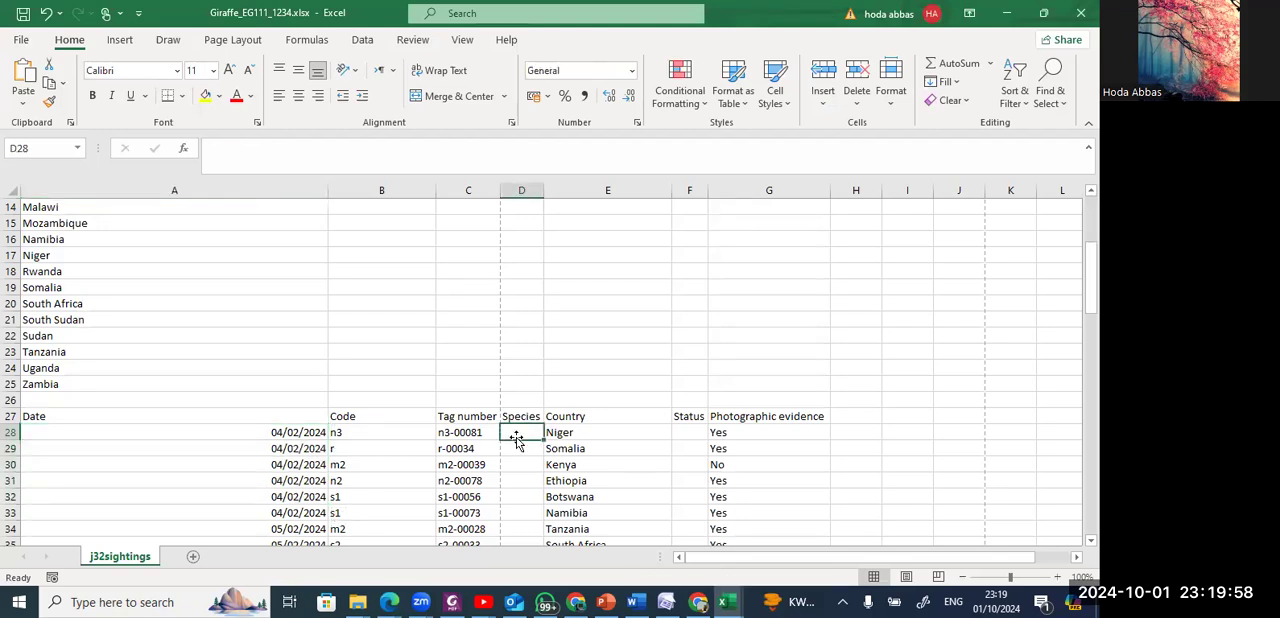
text(=)
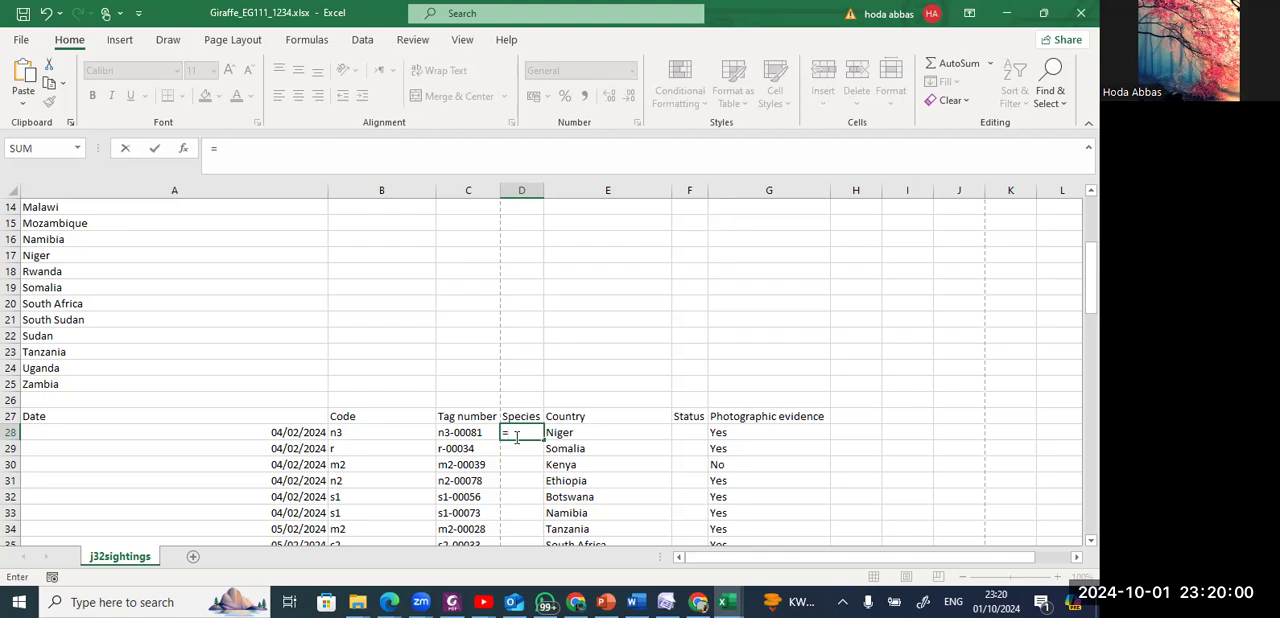
key(alt+Tab)
key(alt+Tab)
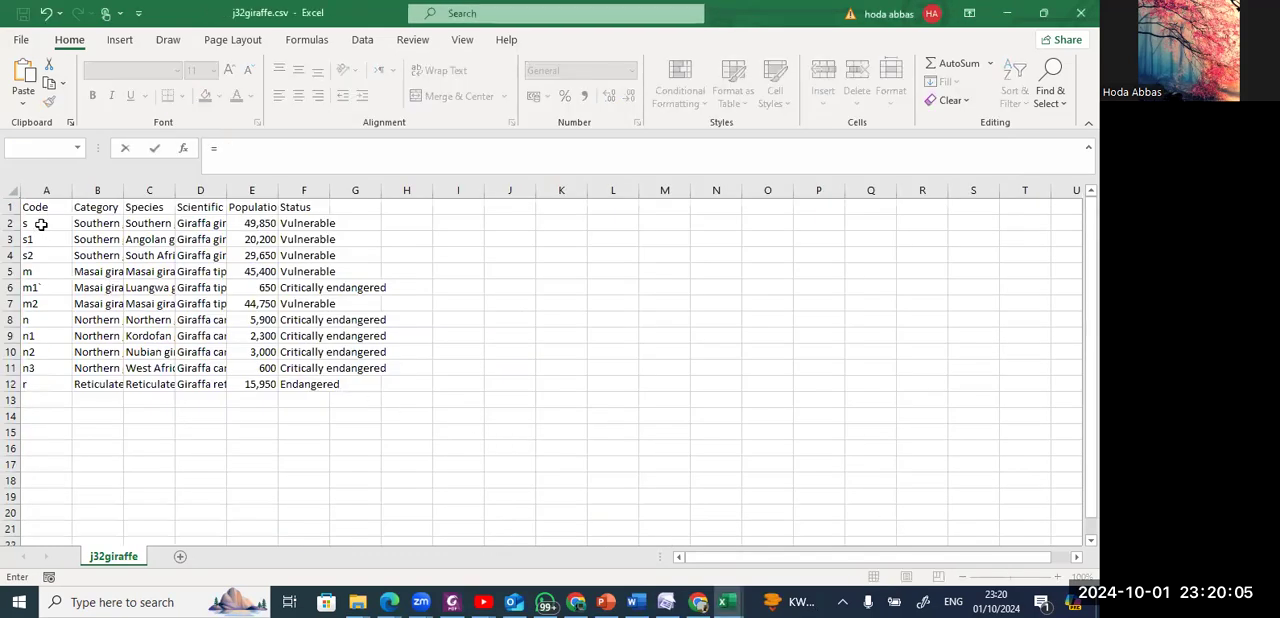
drag(43, 222, 28, 389)
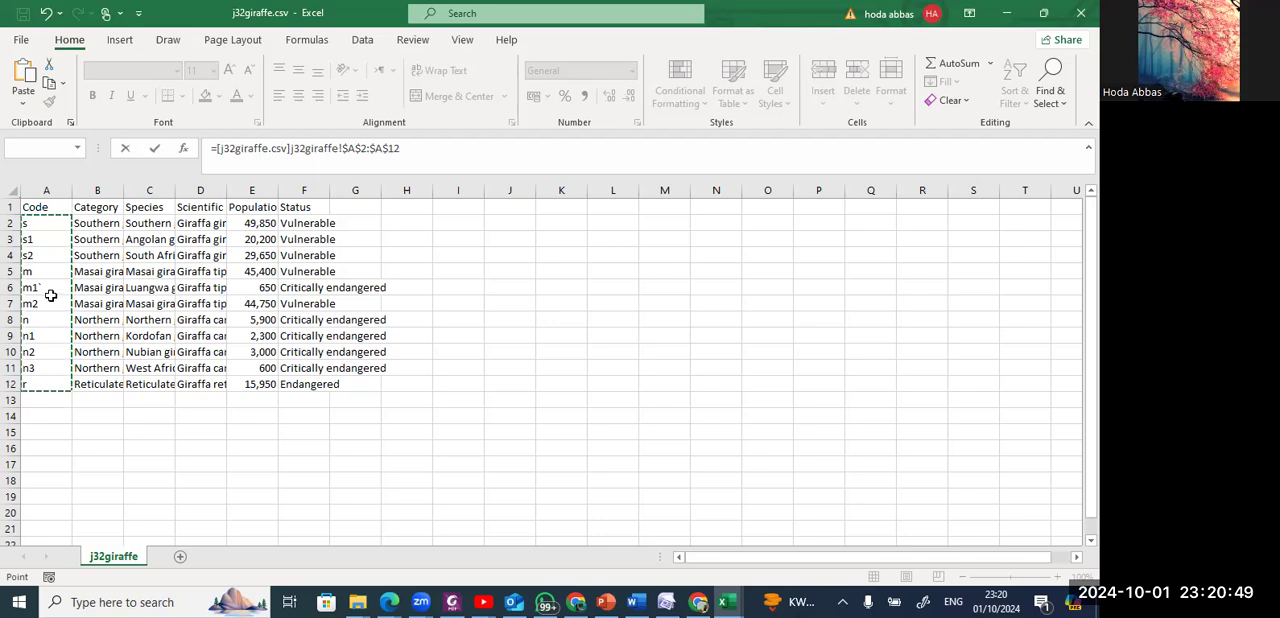
key(alt+Tab)
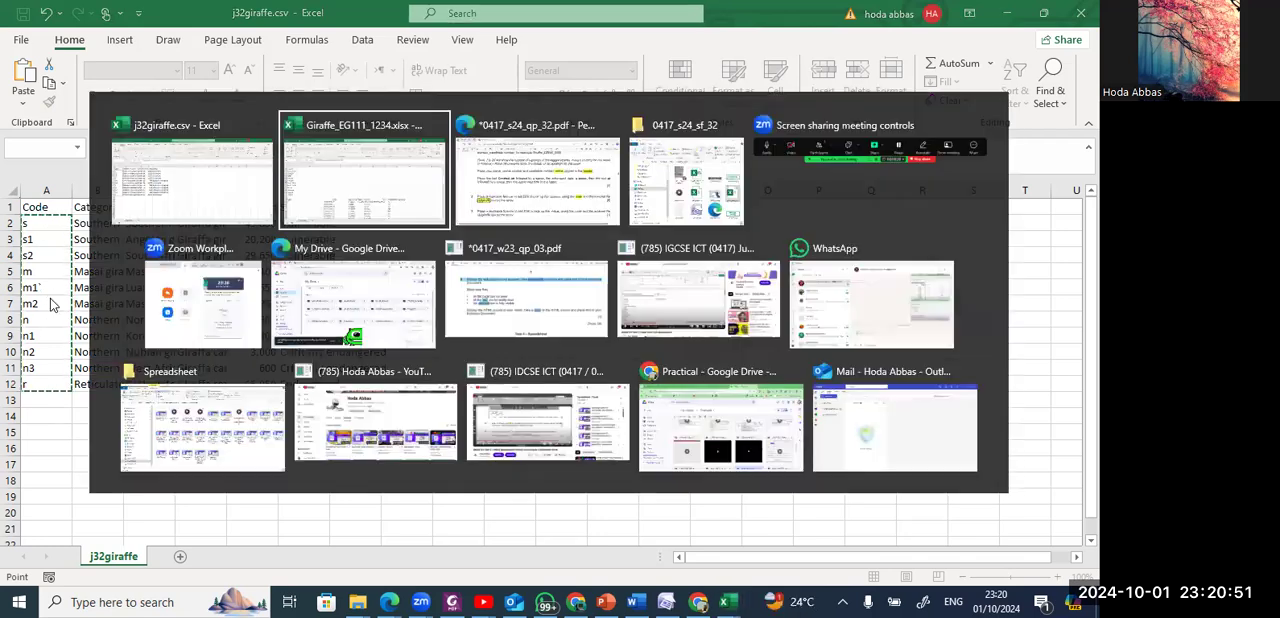
key(alt+shift+Tab)
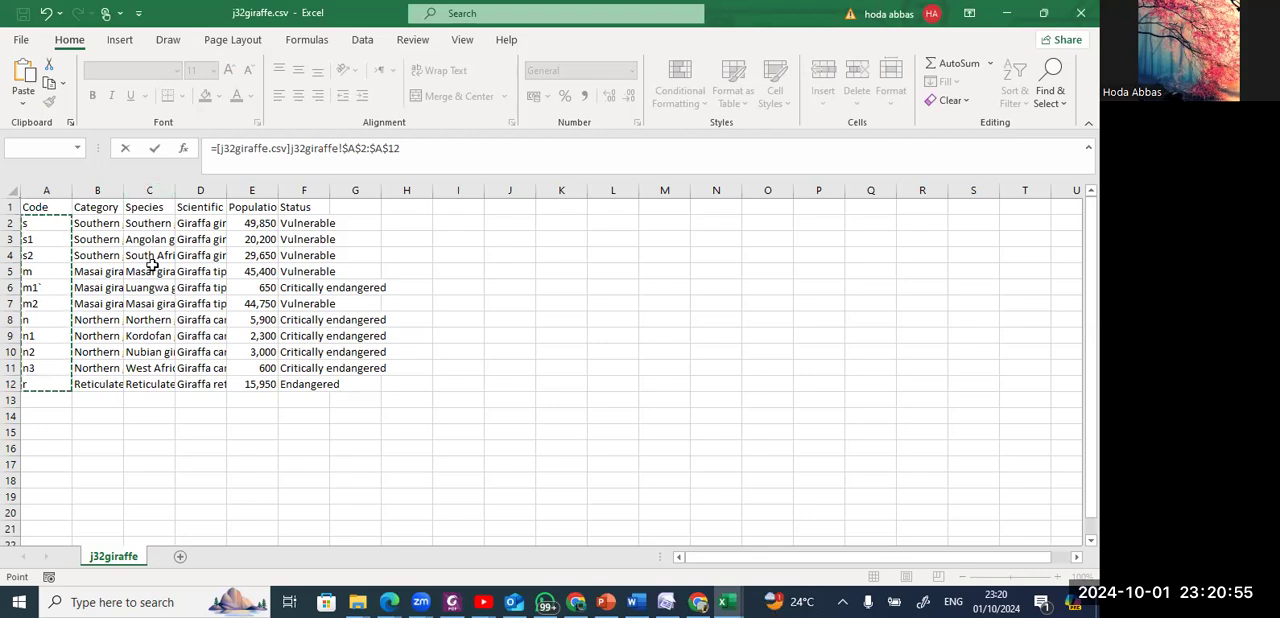
key(alt+Tab)
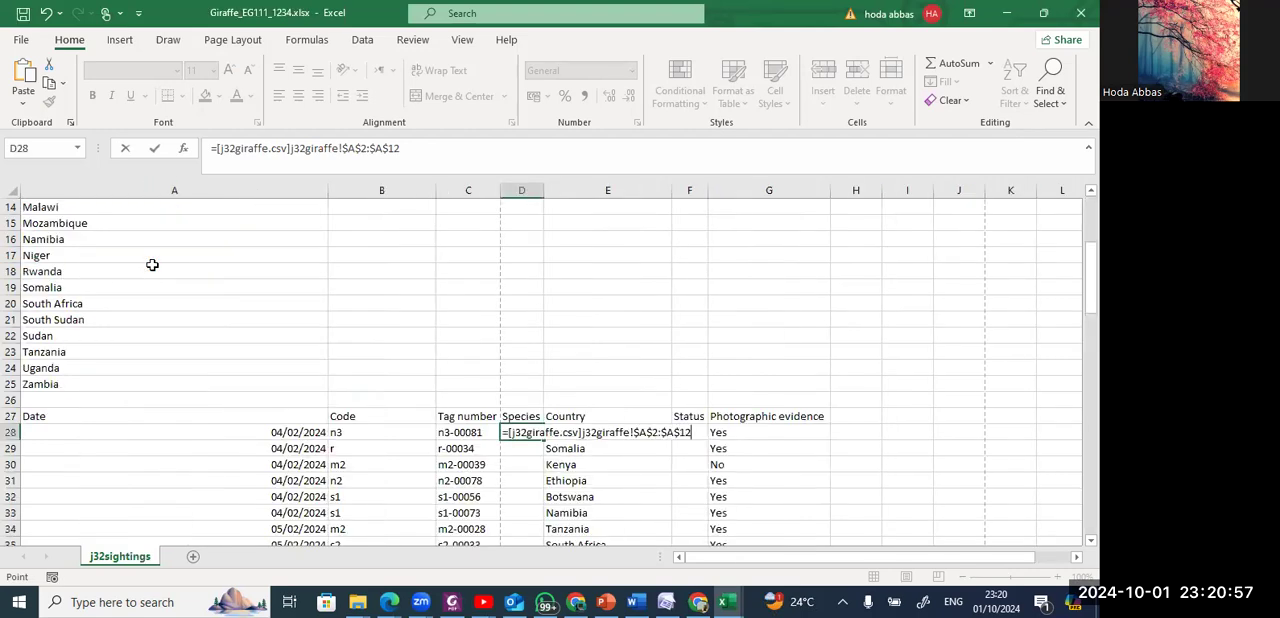
key(BackSpace)
key(BackSpace)
key(BackSpace)
key(BackSpace)
key(BackSpace)
key(BackSpace)
key(BackSpace)
key(BackSpace)
key(BackSpace)
key(BackSpace)
key(BackSpace)
key(BackSpace)
key(BackSpace)
key(BackSpace)
key(BackSpace)
key(BackSpace)
key(BackSpace)
key(BackSpace)
key(BackSpace)
key(BackSpace)
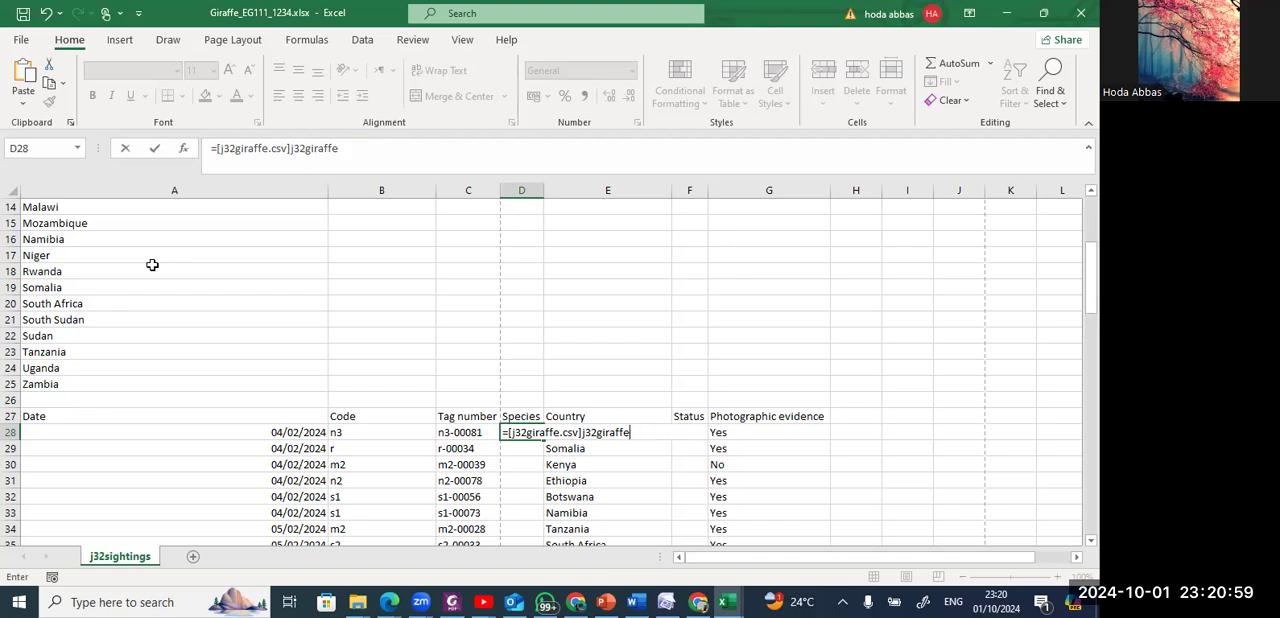
key(BackSpace)
key(BackSpace)
key(BackSpace)
key(BackSpace)
key(BackSpace)
key(BackSpace)
key(BackSpace)
key(BackSpace)
key(BackSpace)
key(BackSpace)
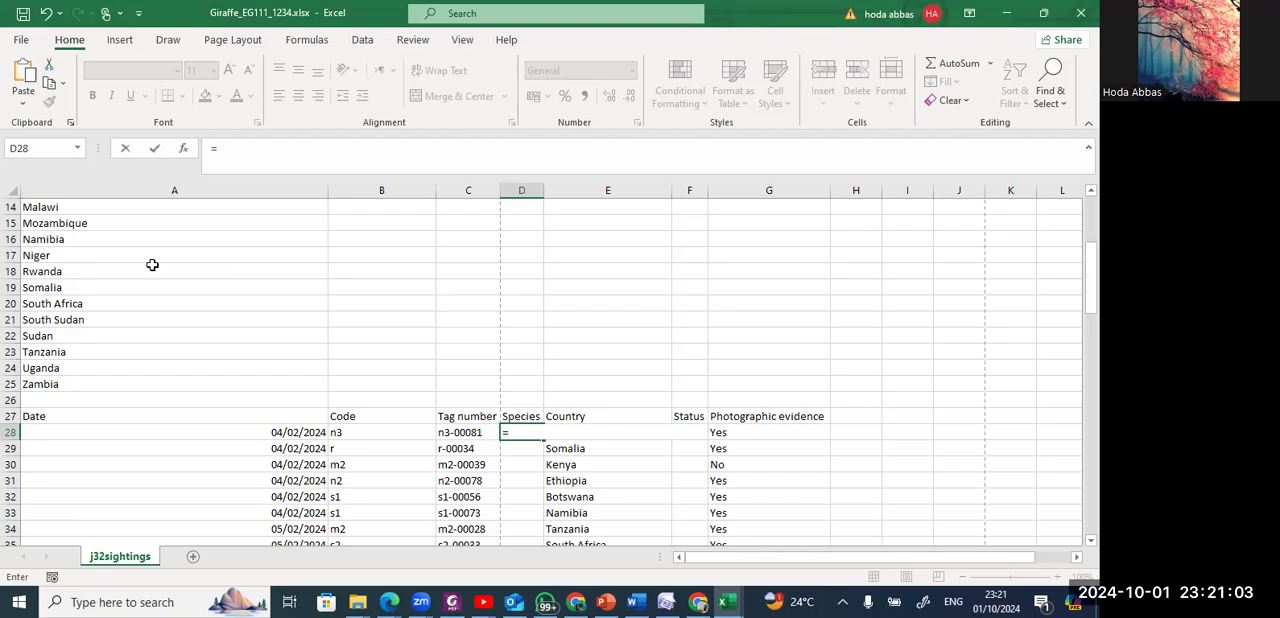
Enter the VLOOKUP function in D28 with the code in B28 as the lookup value.
text(vlooku)
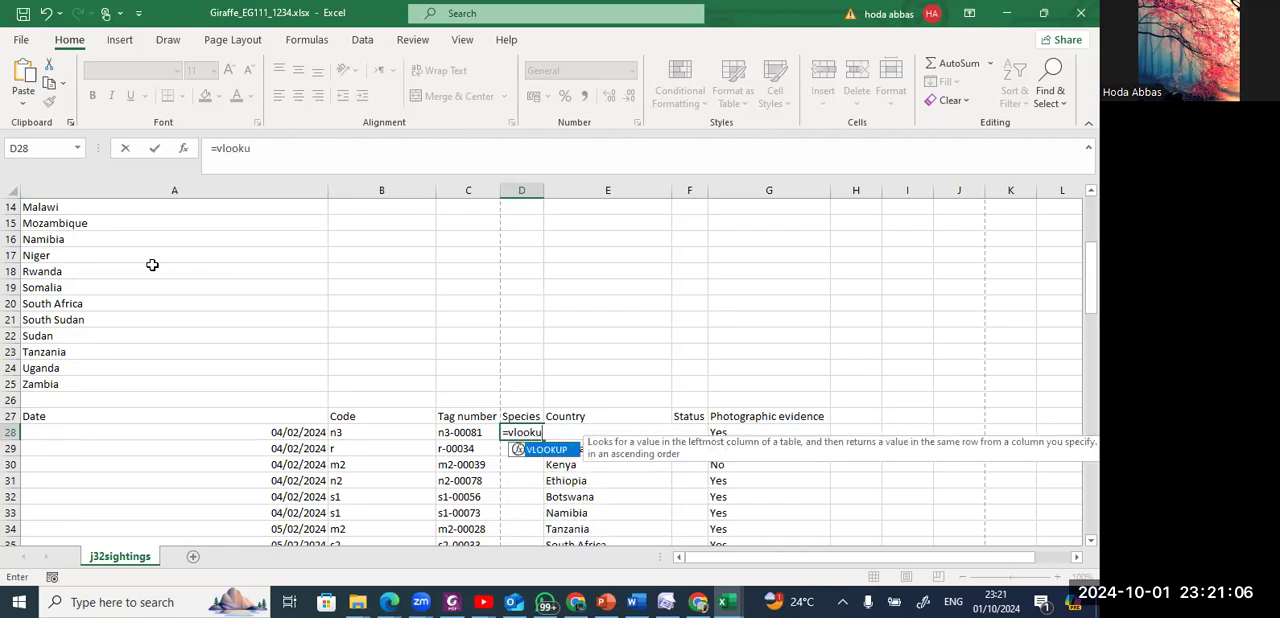
key(Tab)
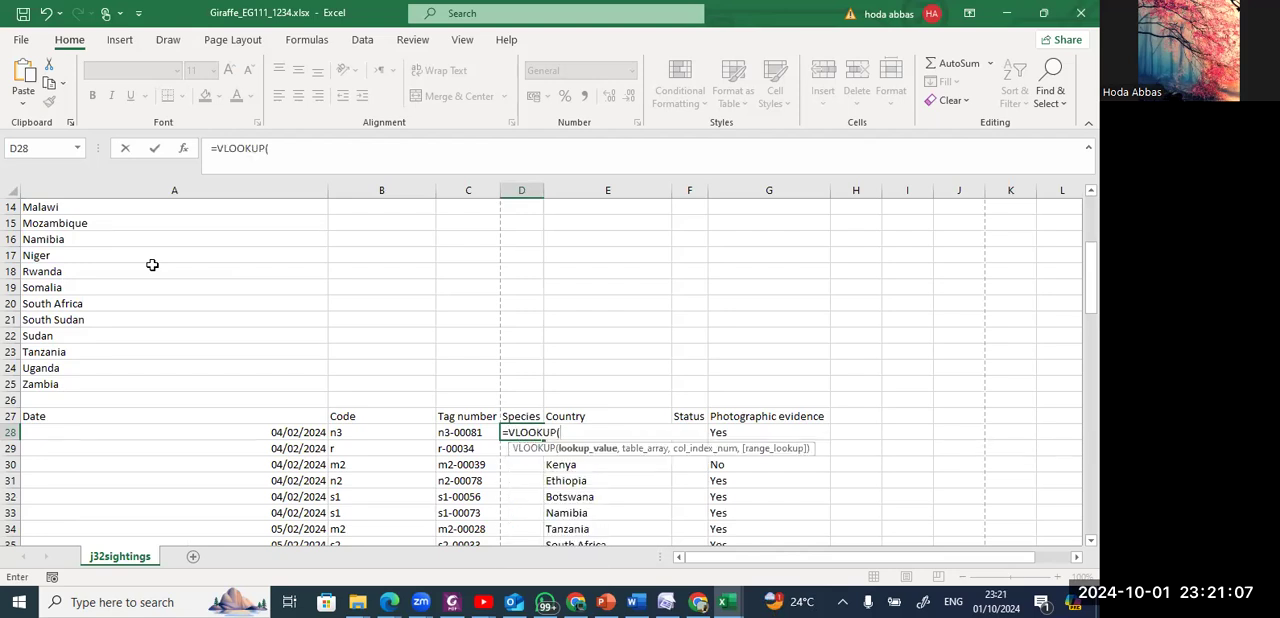
click(352, 431)
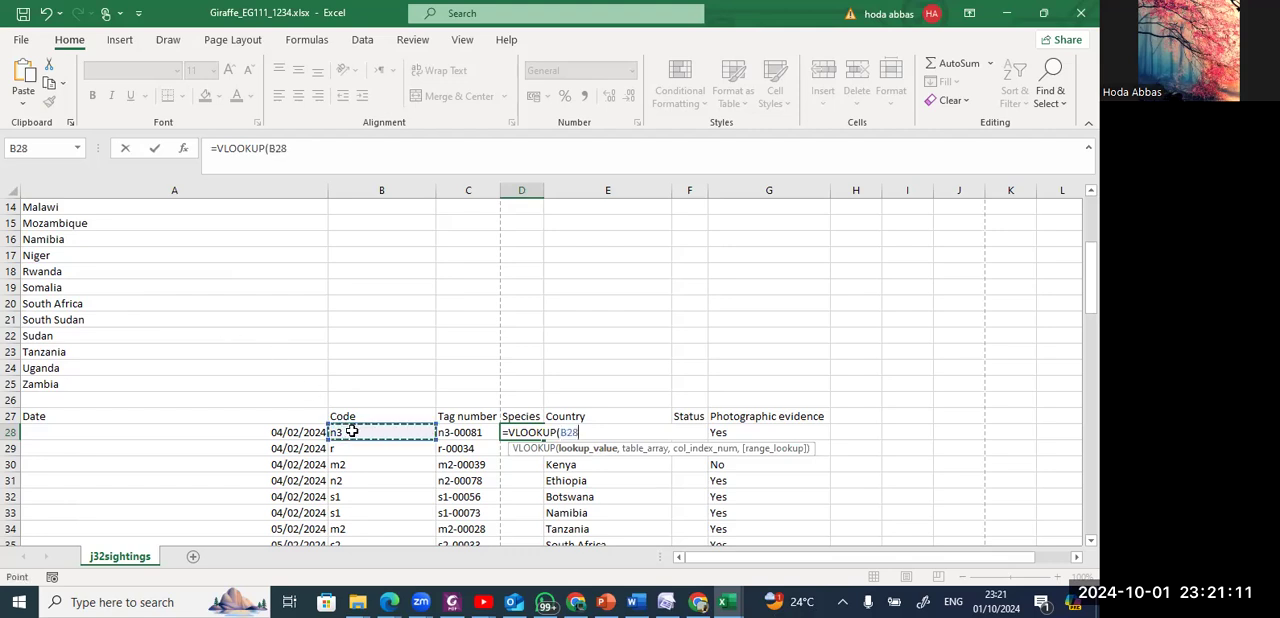
text(,)
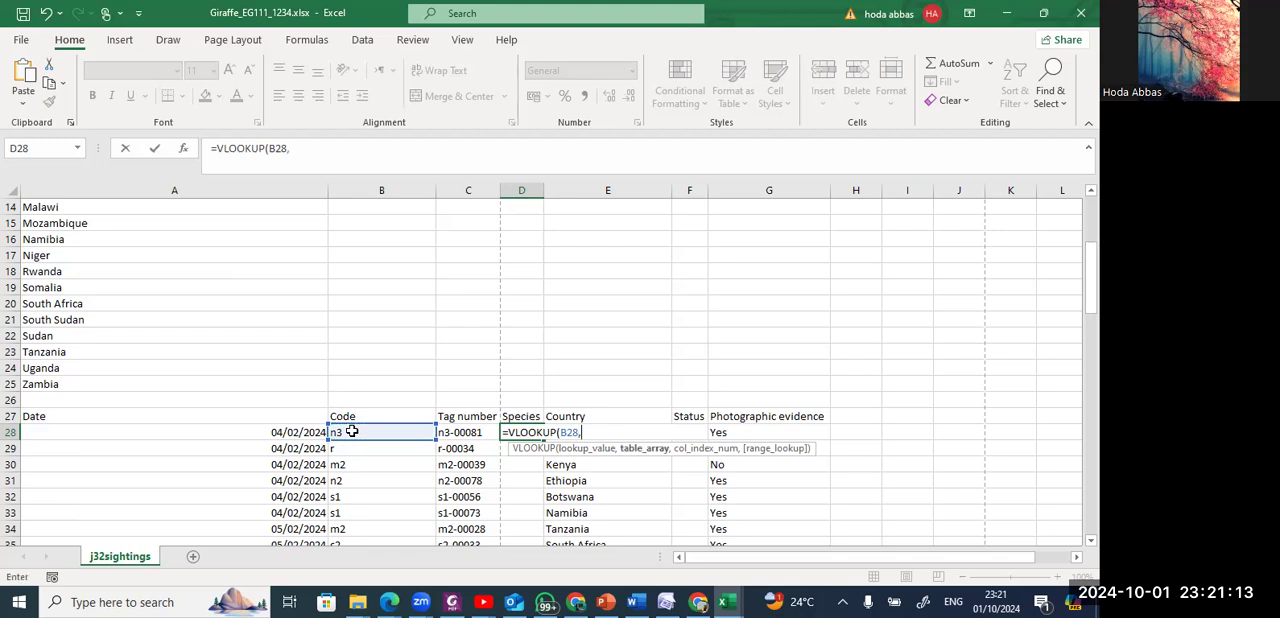
Complete the D28 lookup with absolute range A2:F12 of j32giraffe.csv and column index 3, and fit the Species column width to its contents.
key(alt+Tab)
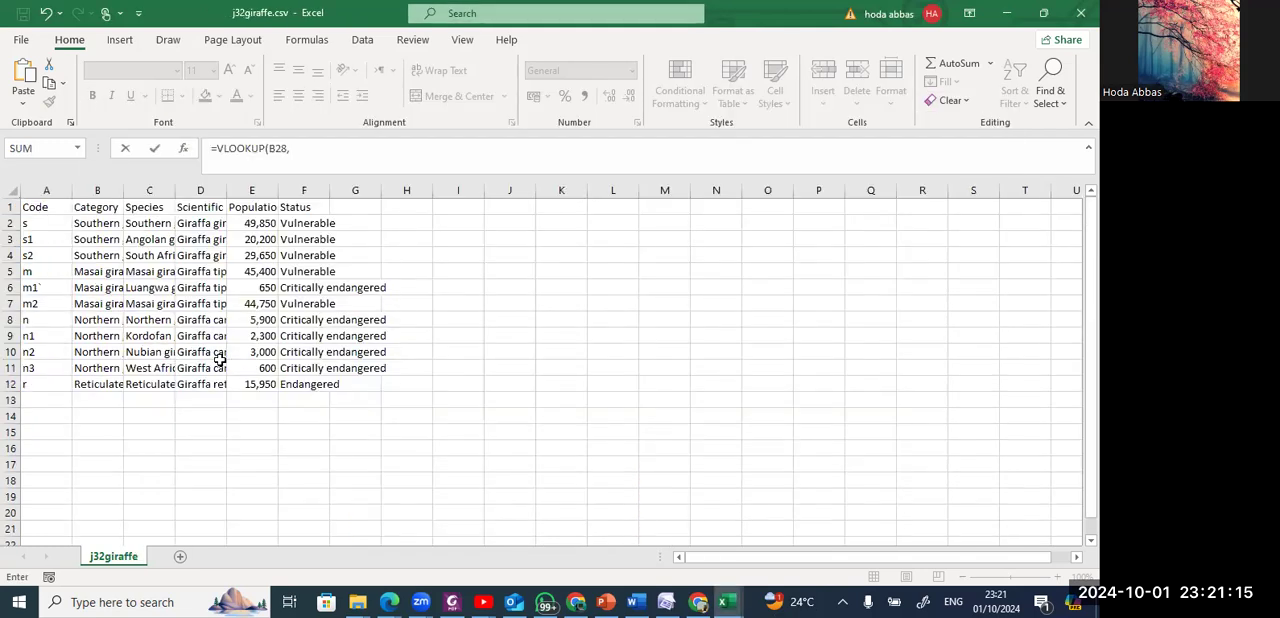
click(7, 190)
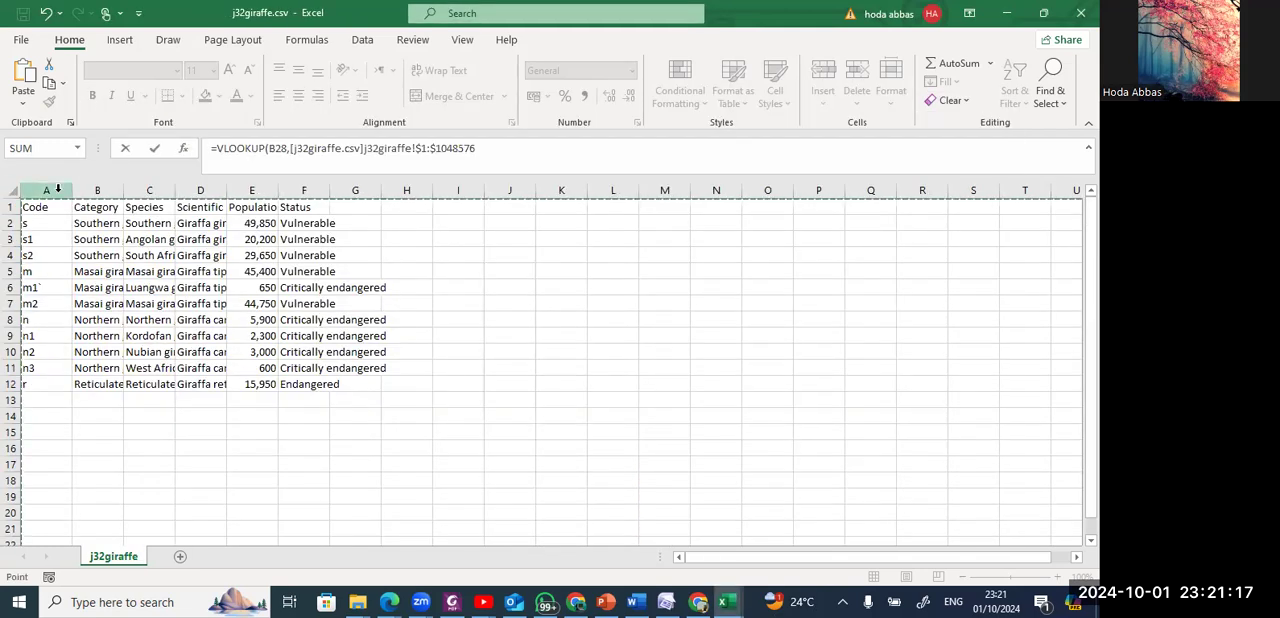
click(65, 252)
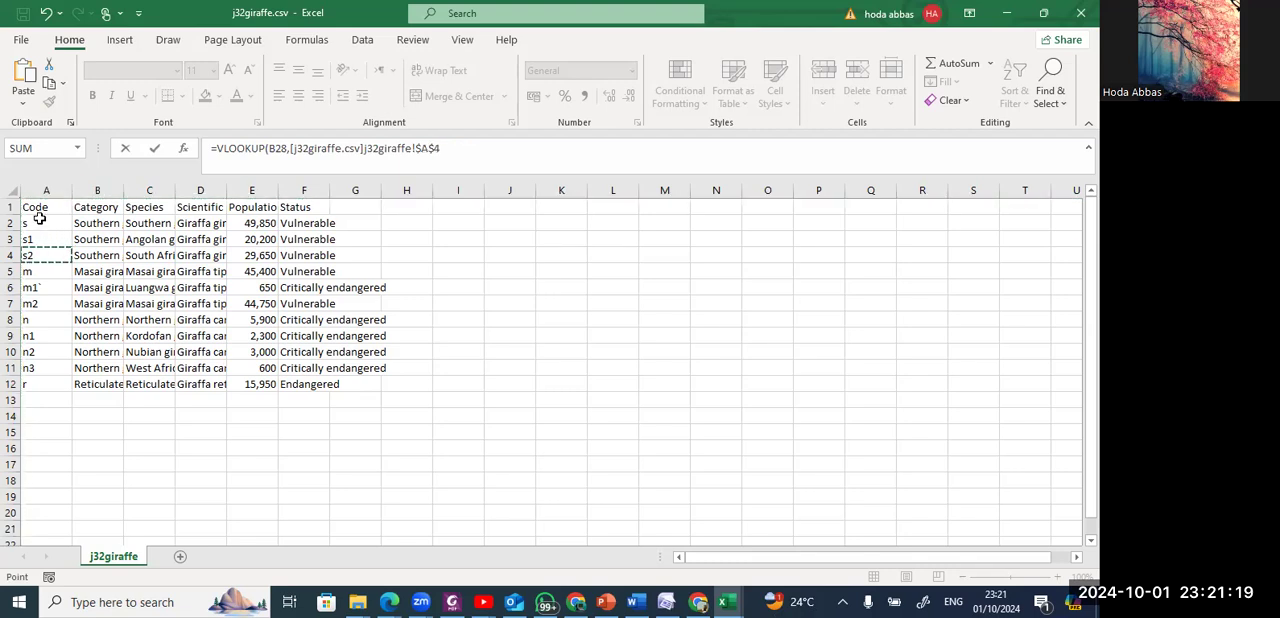
click(42, 222)
drag(117, 245, 312, 383)
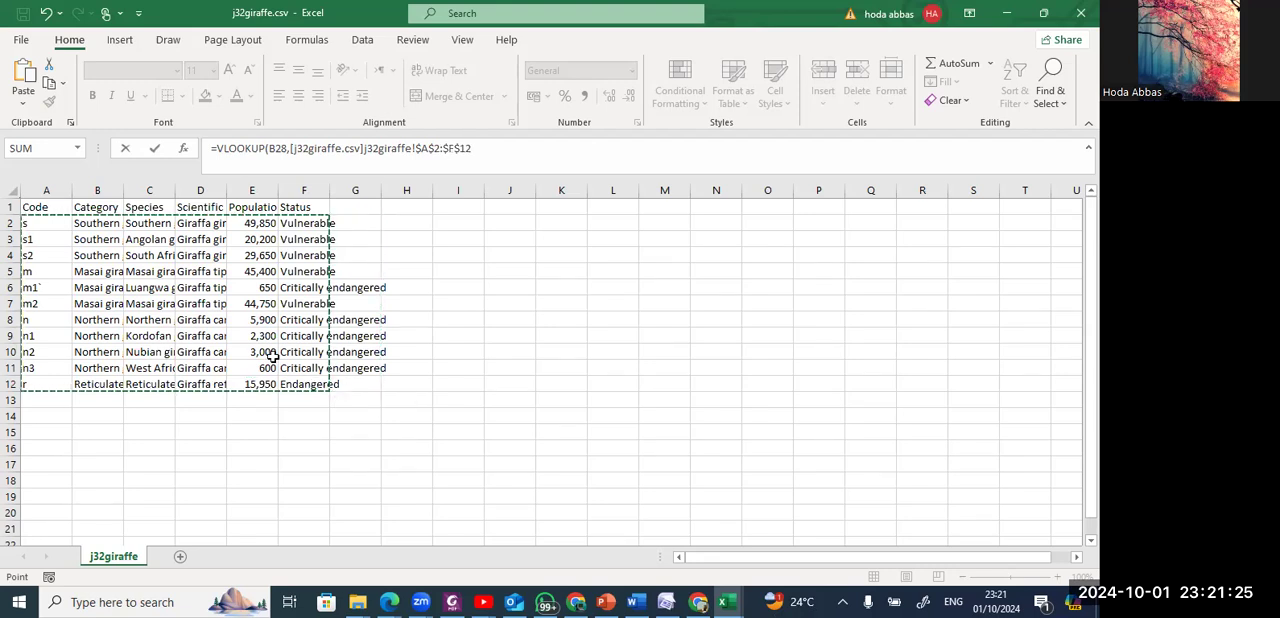
text(,)
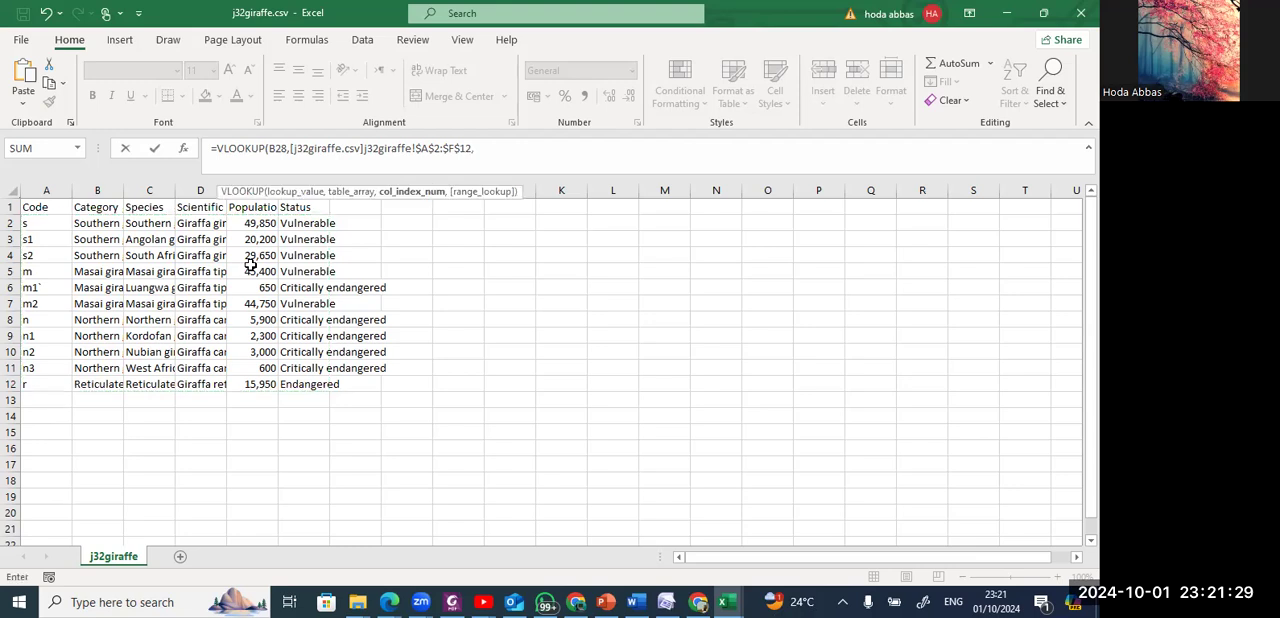
text(3)
key(Return)
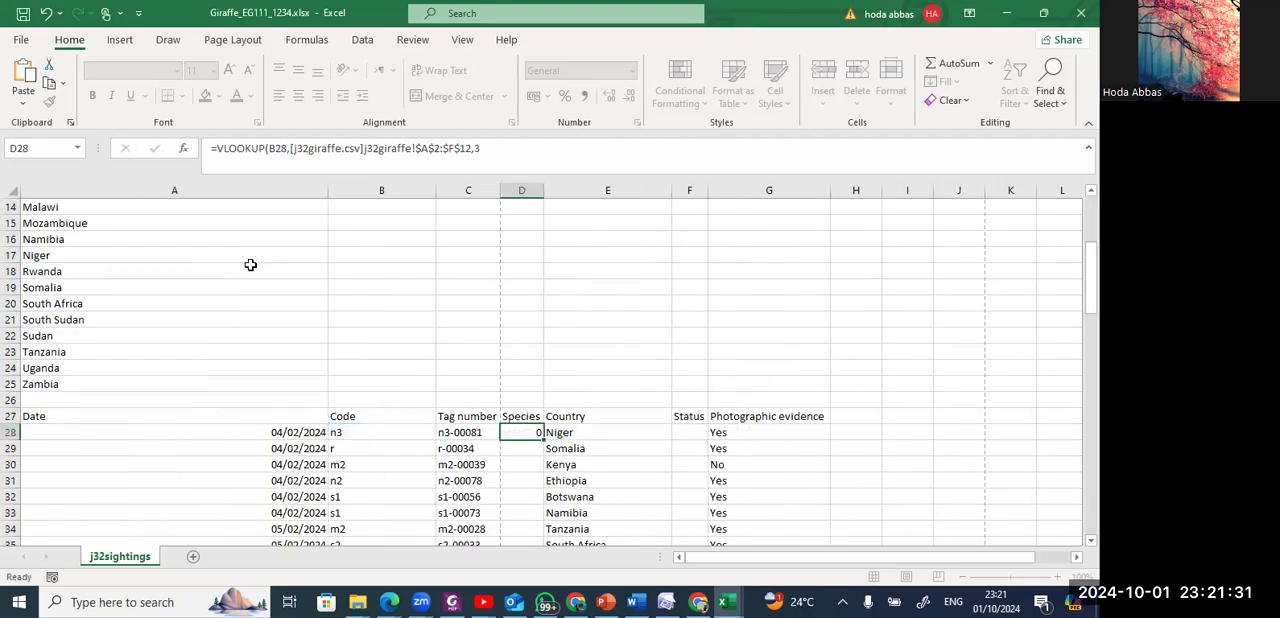
double_click(544, 190)
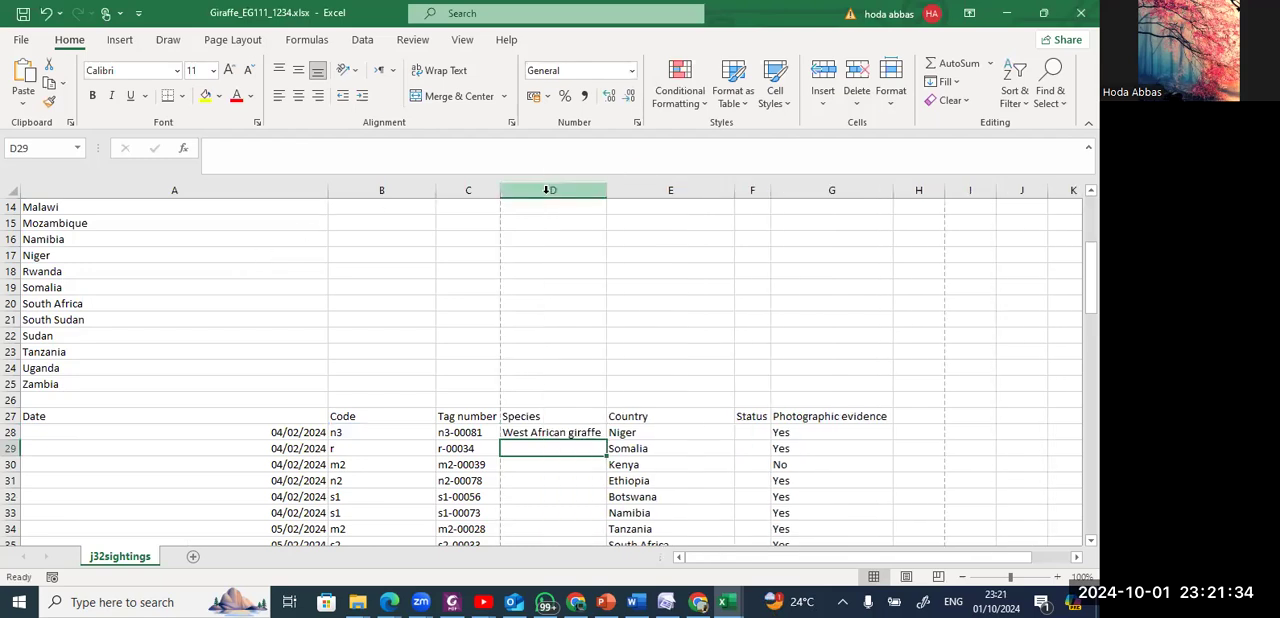
Select cell F28 and read step 3 of the question paper PDF about looking up the status.
click(745, 432)
key(alt+Tab)
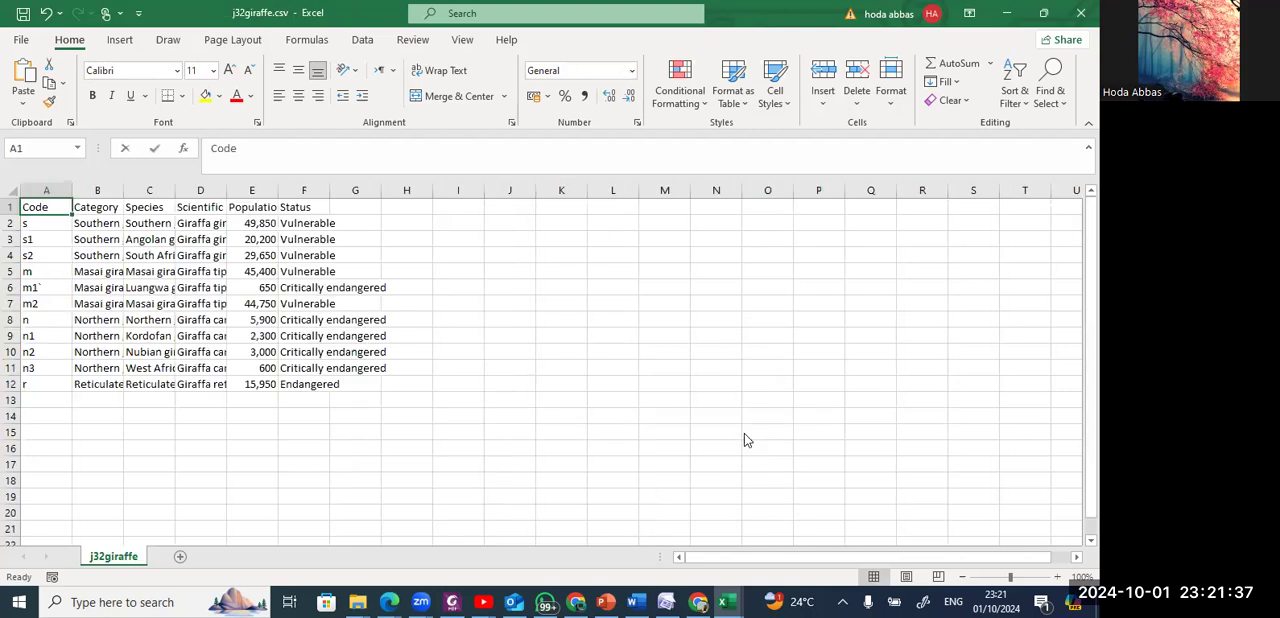
key(alt+Tab)
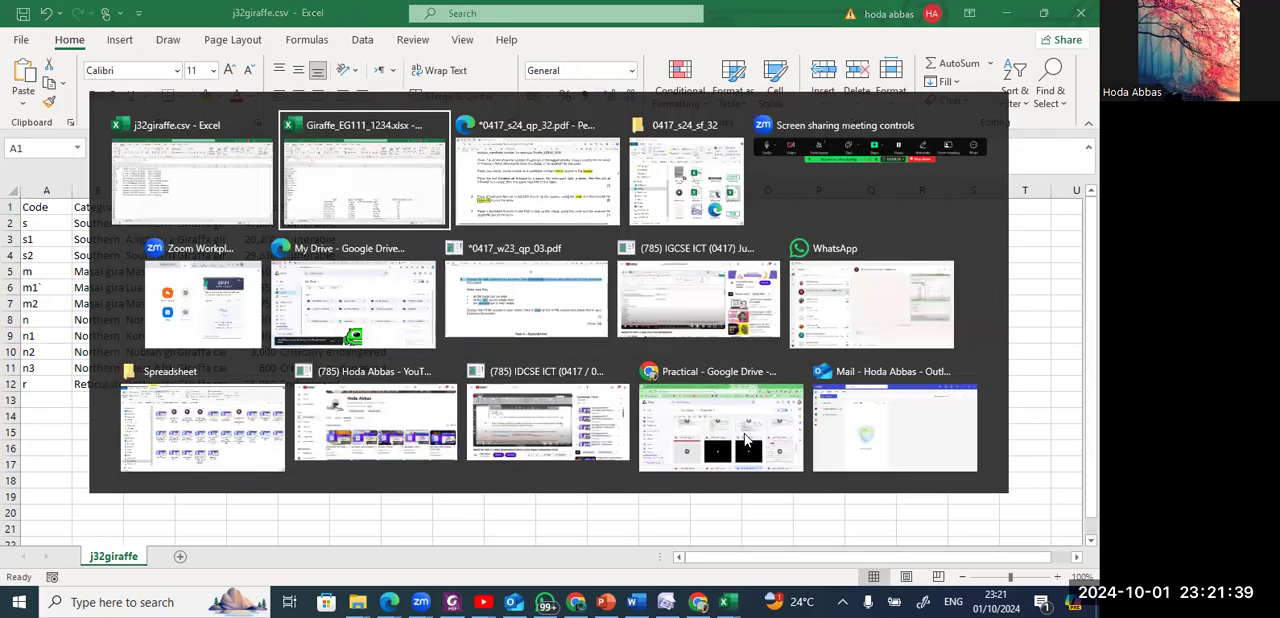
key(alt+Tab)
scroll(744, 432, down, 2)
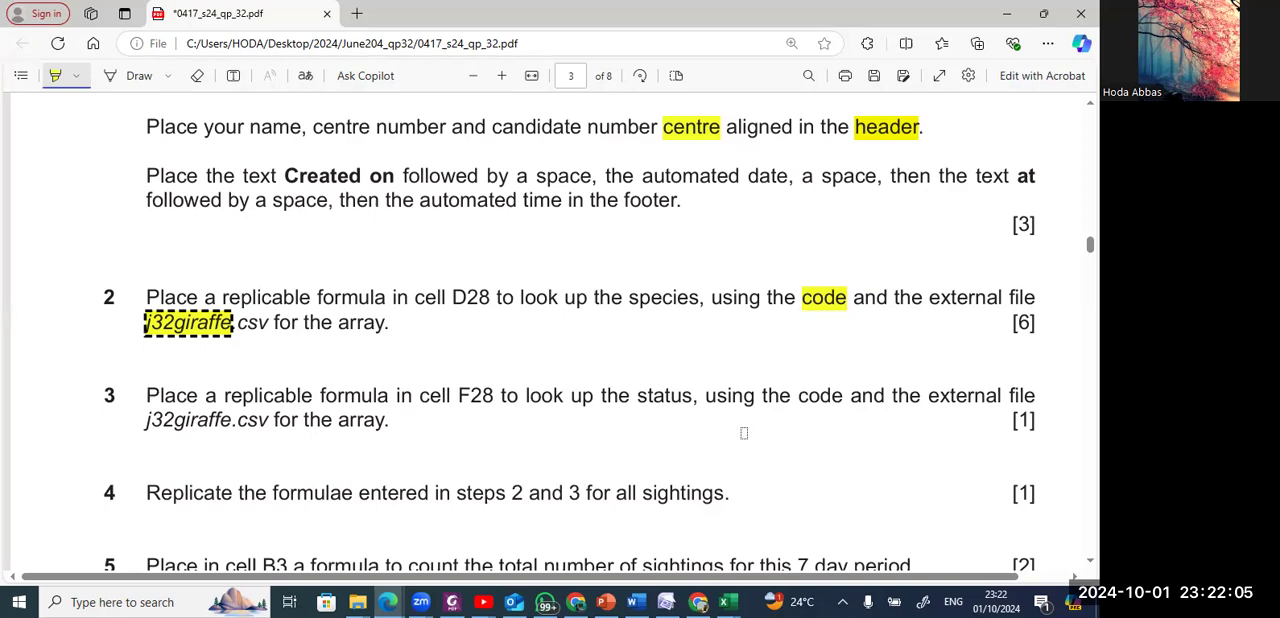
Return to the sightings workbook and start a VLOOKUP in F28 with the code in B28 as the lookup value.
key(alt+Tab)
key(alt+Tab)
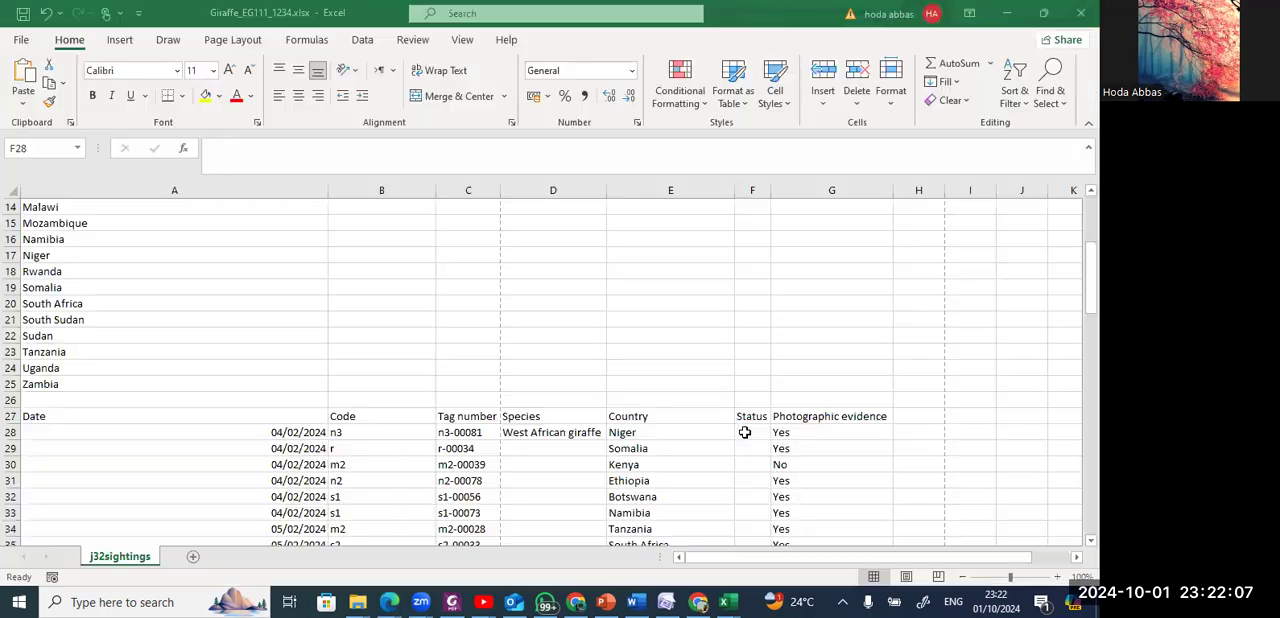
text(=)
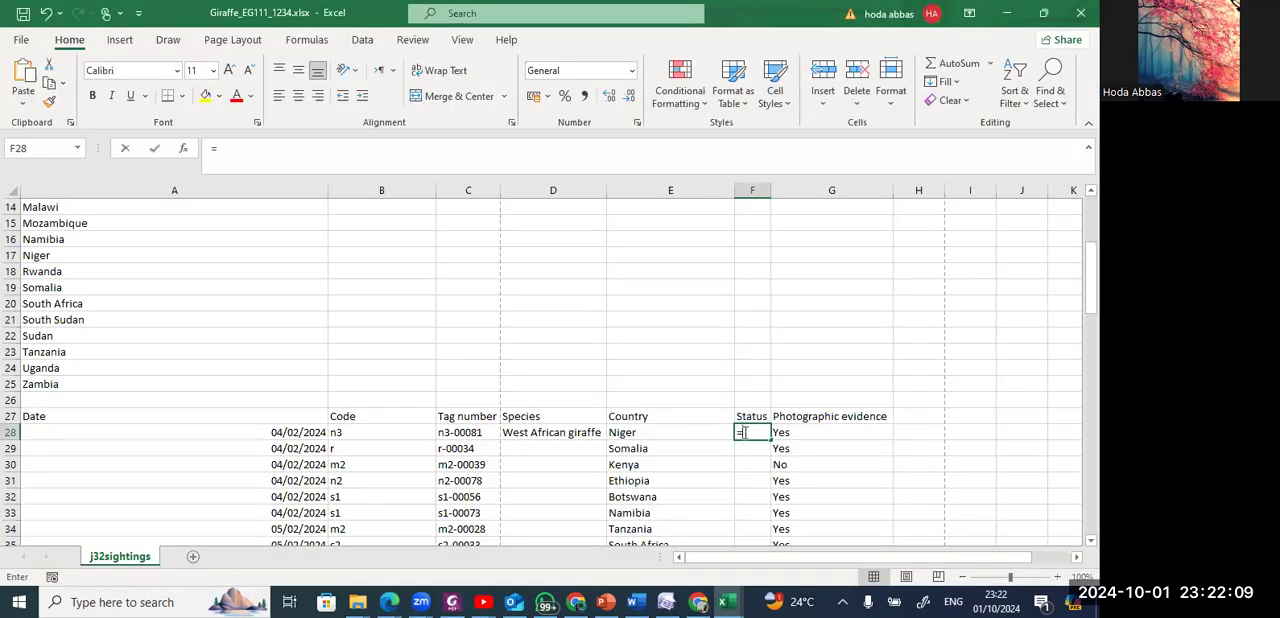
text(vlookup)
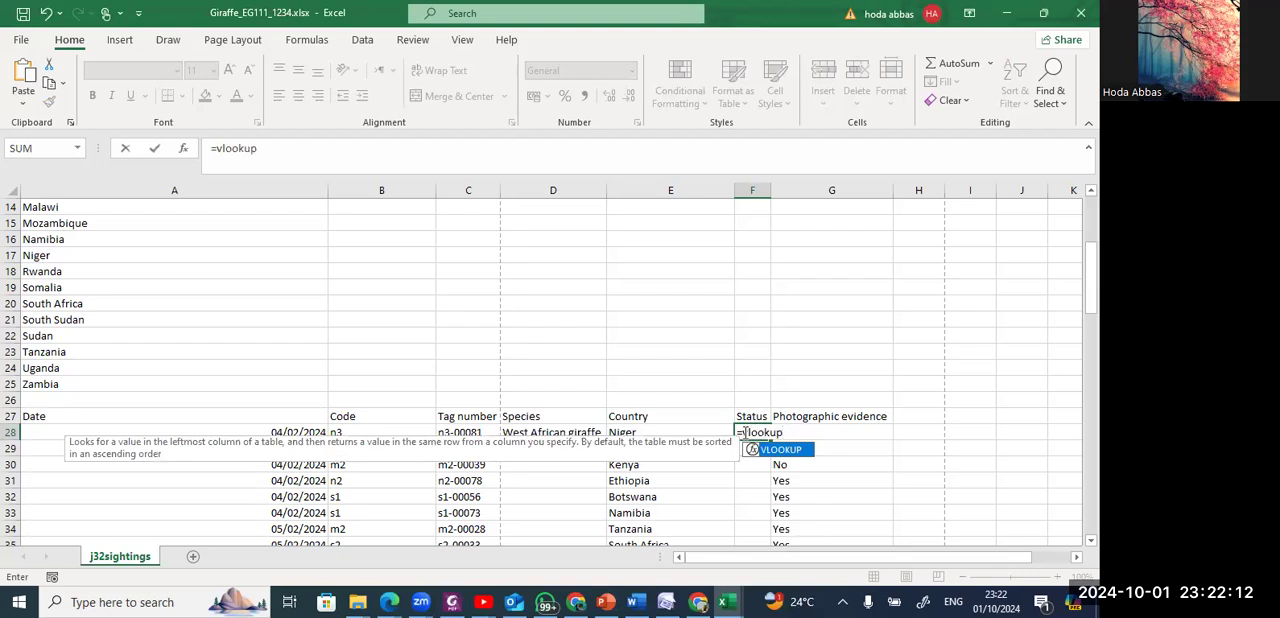
key(Tab)
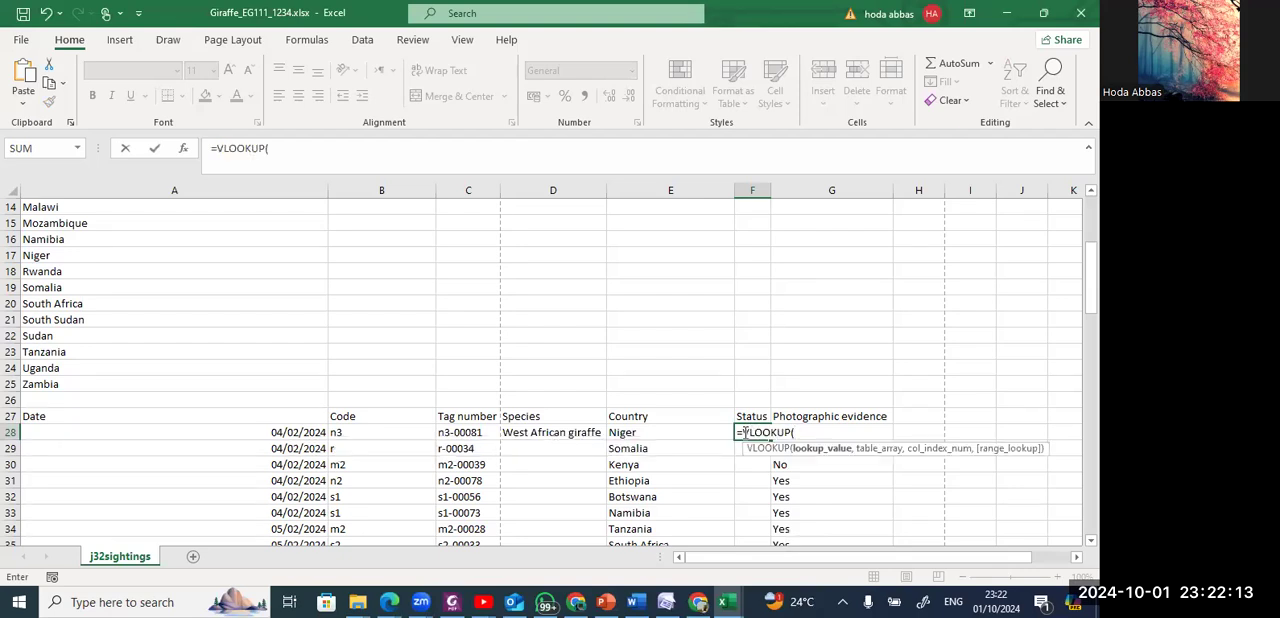
key(alt+Tab)
key(alt+Tab)
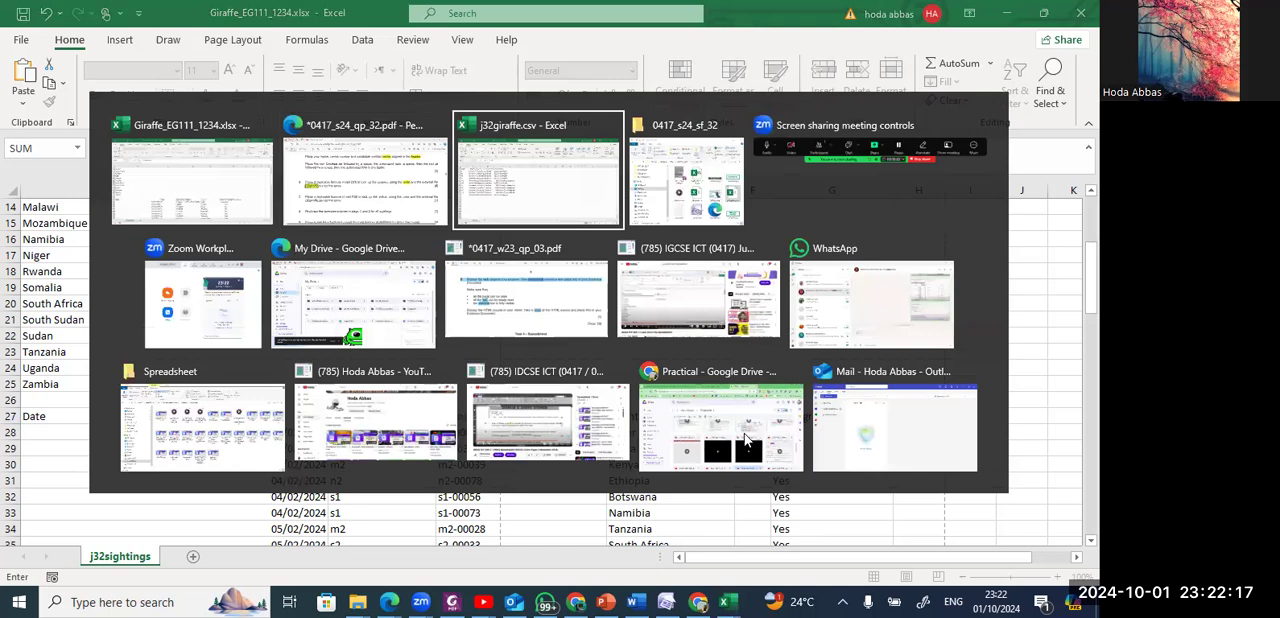
key(alt+shift+Tab)
key(alt+shift+Tab)
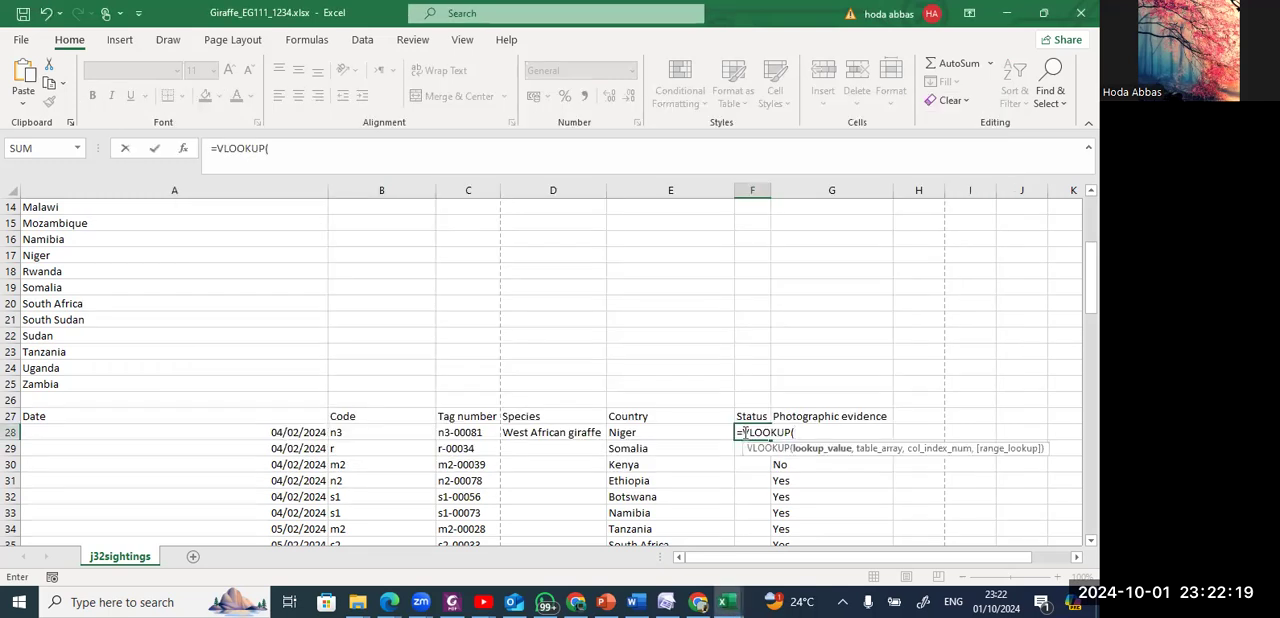
click(410, 431)
text(,)
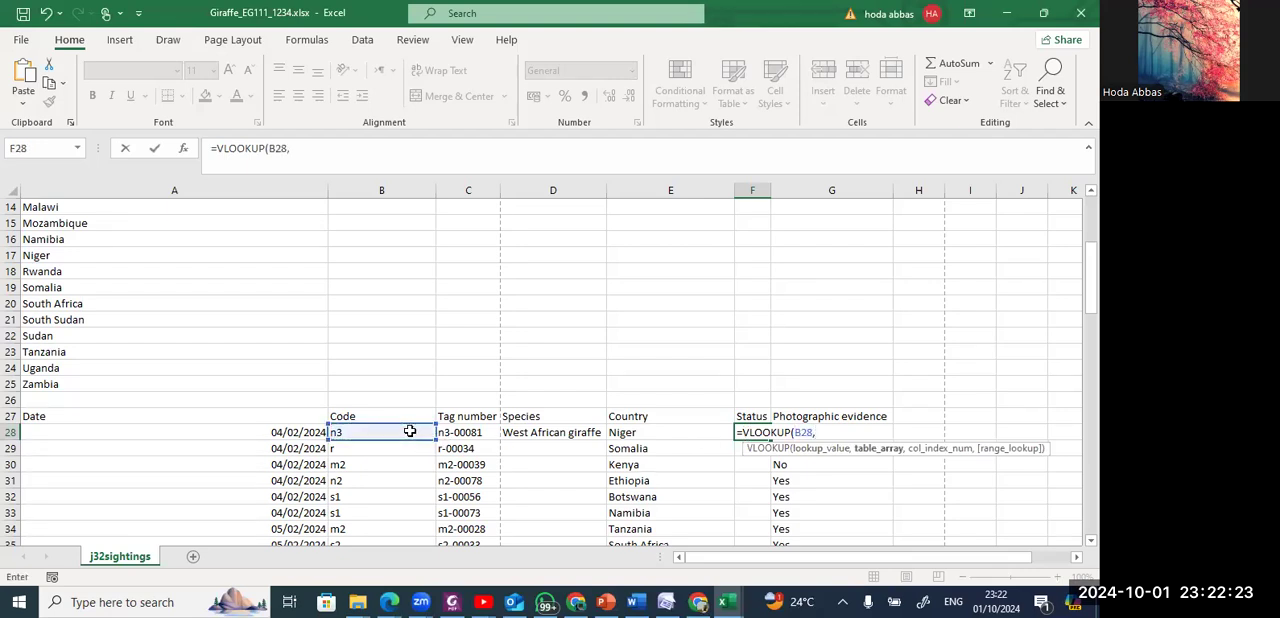
Use absolute range A2:F12 of j32giraffe.csv as the table array of the F28 lookup.
key(alt+Tab)
key(Tab)
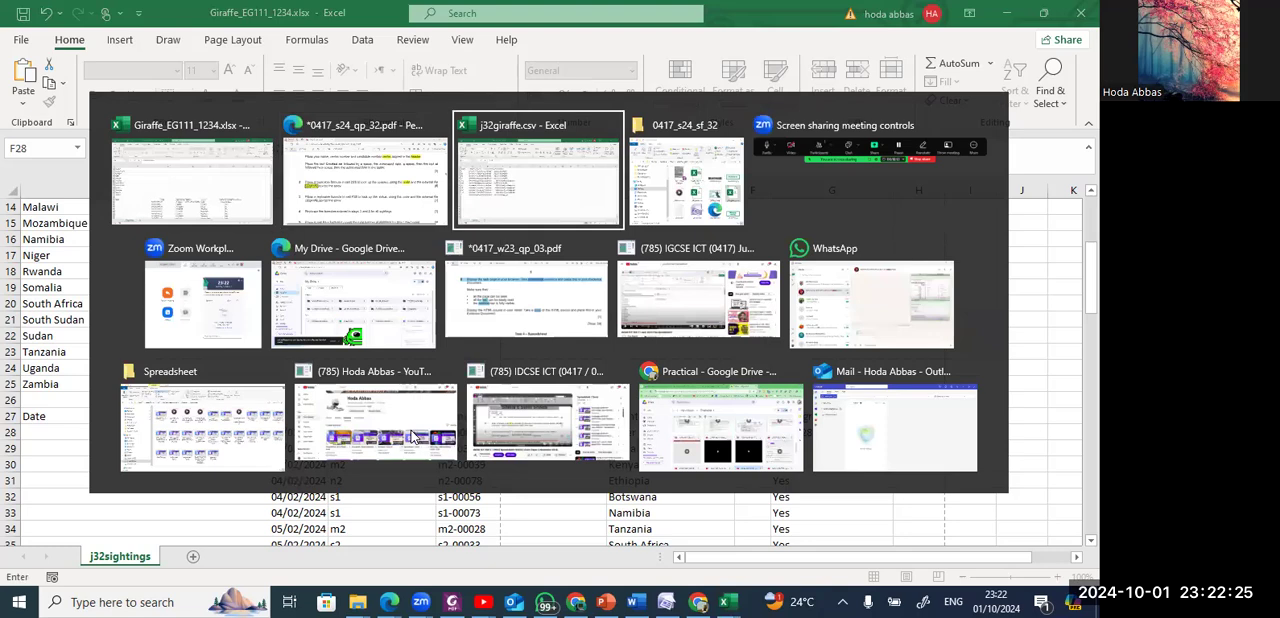
drag(34, 222, 316, 384)
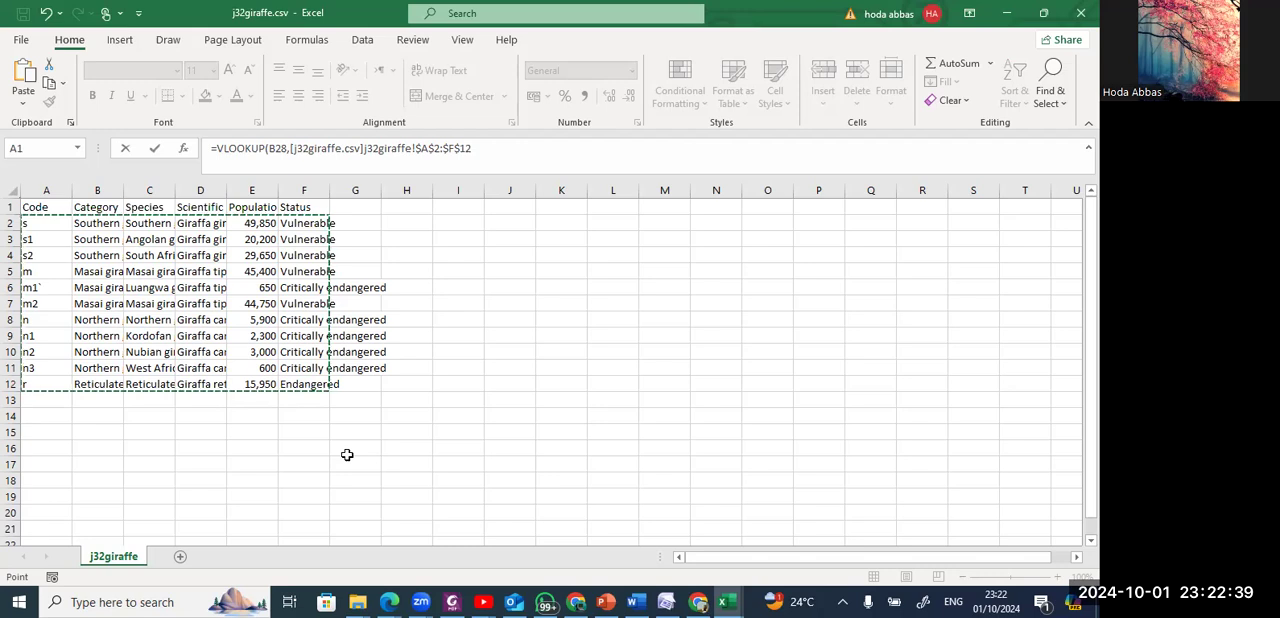
key(alt+Tab)
key(alt+shift+Tab)
Complete the F28 status lookup with column index 6 and an empty range-lookup argument.
click(505, 147)
text(,6)
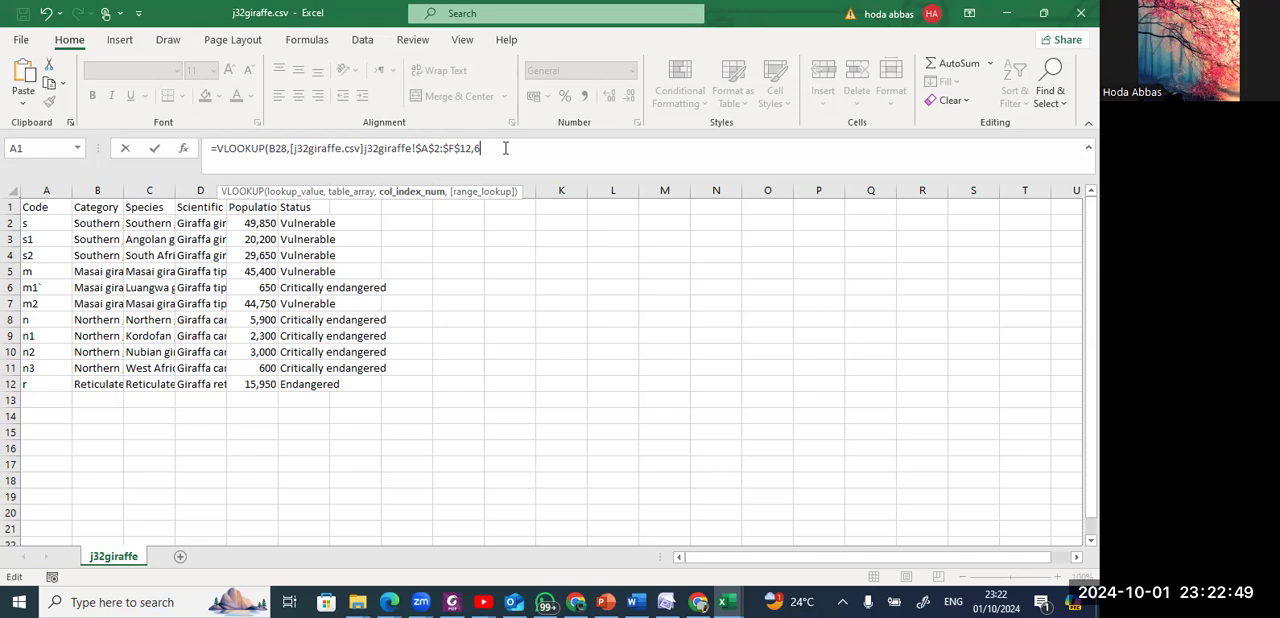
text(,)
key(Down)
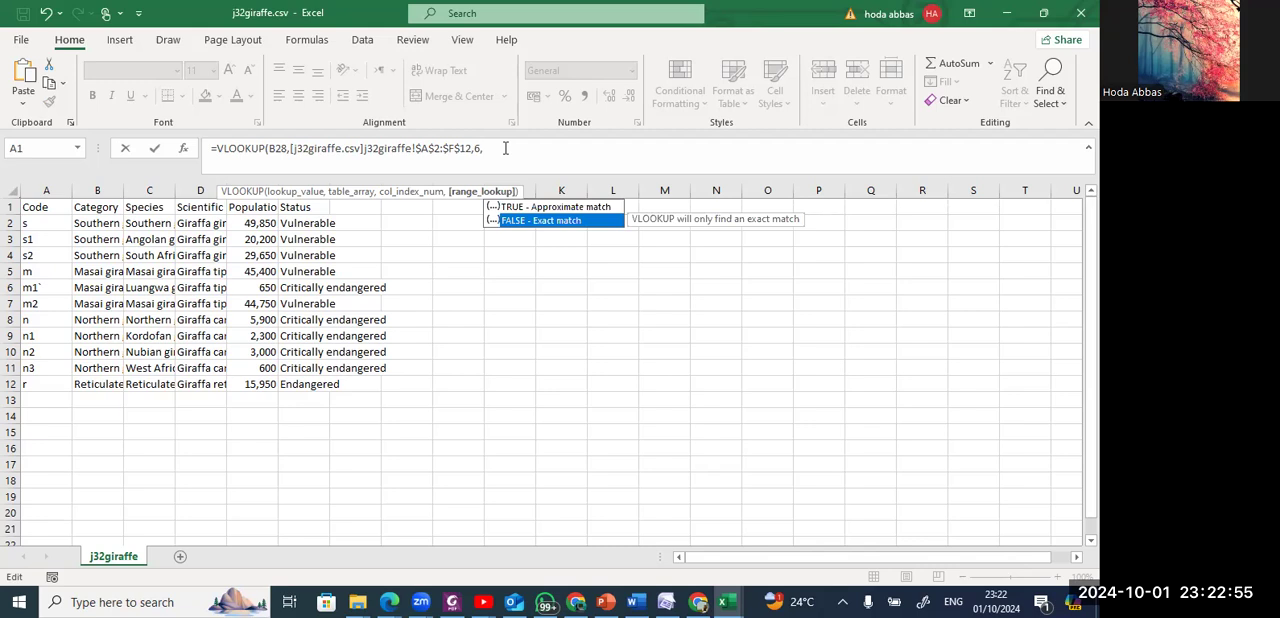
key(Return)
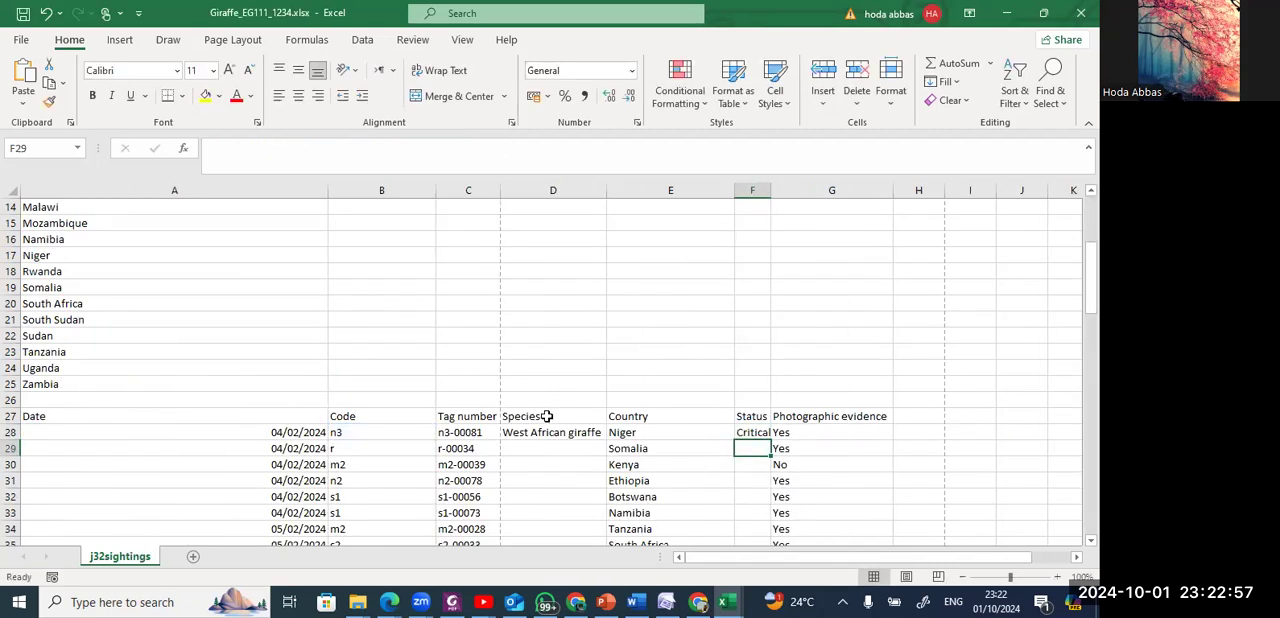
Add an empty range-lookup argument to the D28 species formula and replicate it down for all sightings.
click(547, 416)
double_click(556, 432)
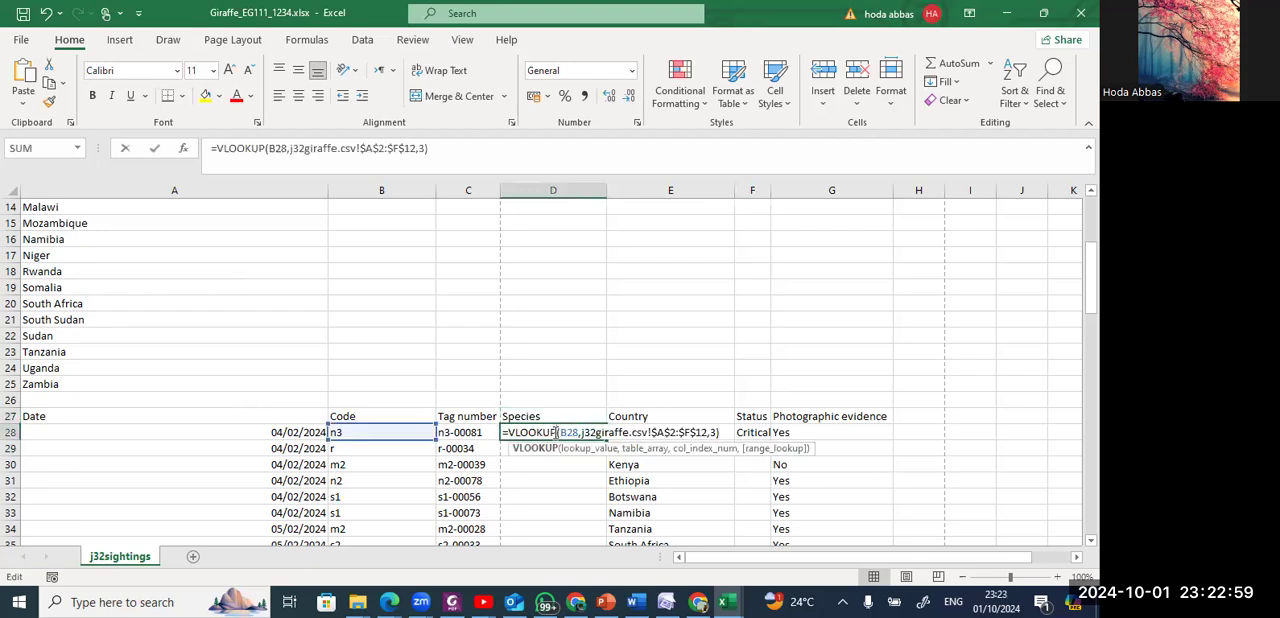
click(422, 148)
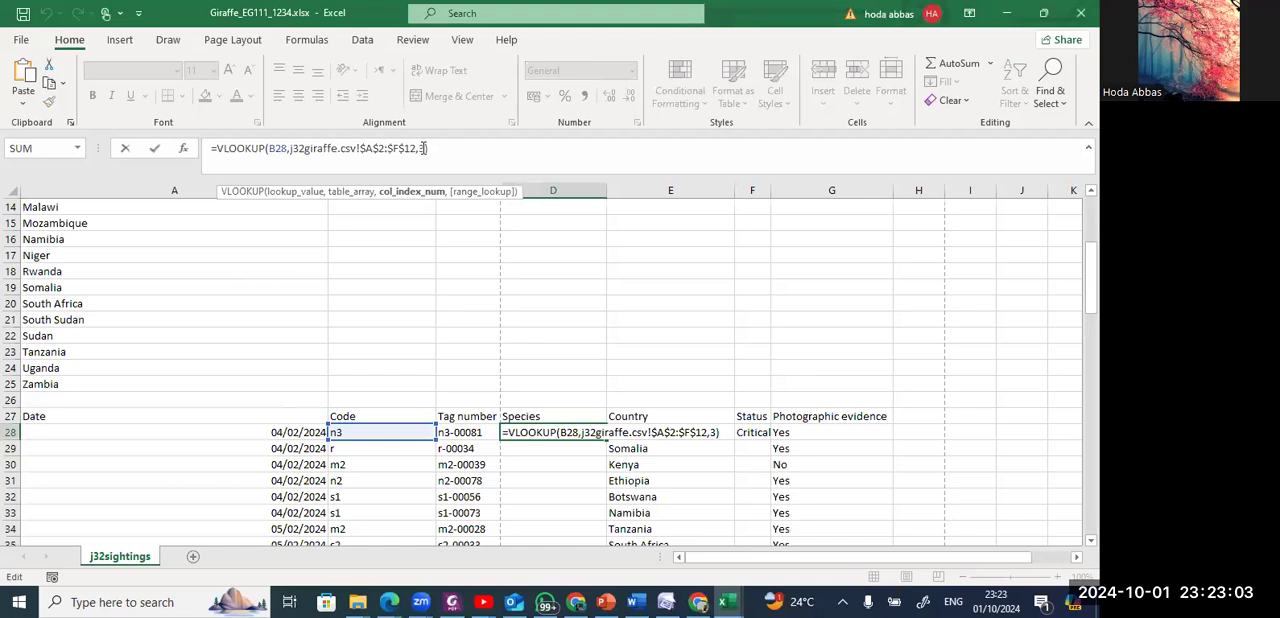
text(,)
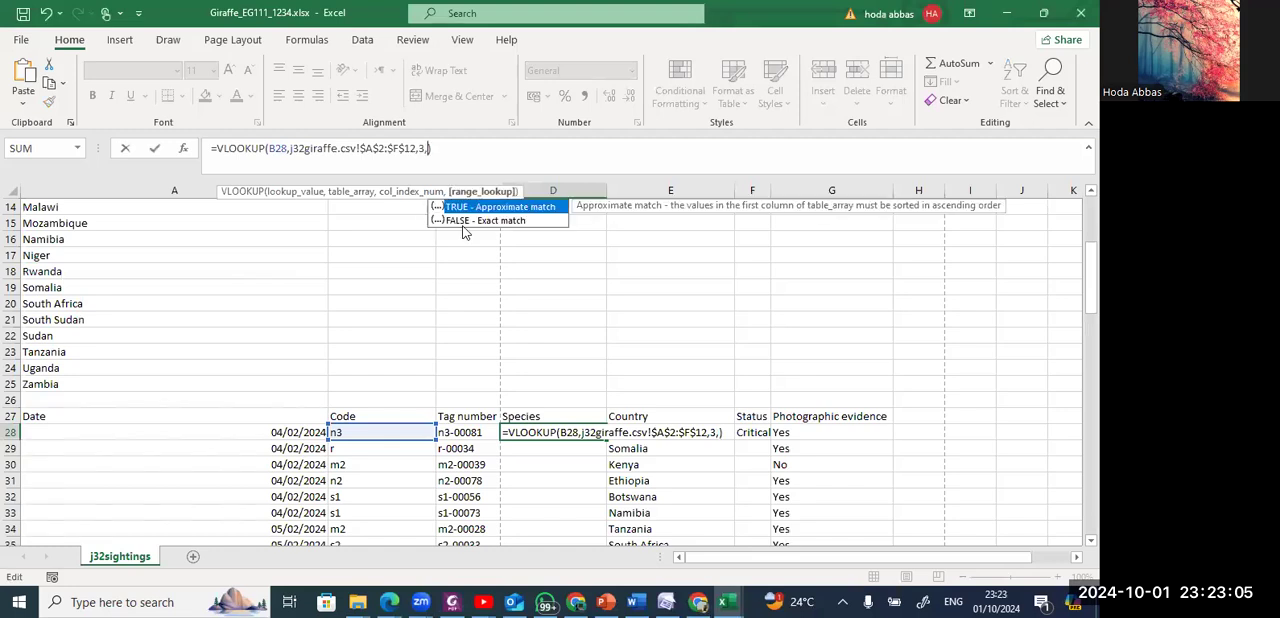
click(463, 220)
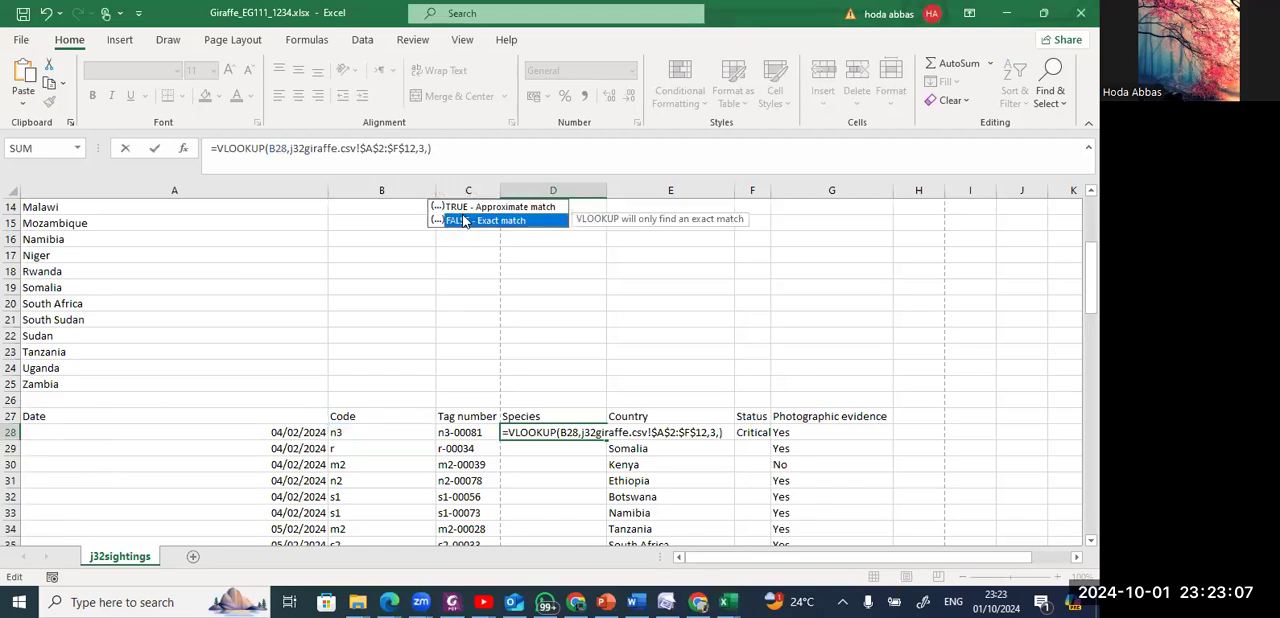
key(Return)
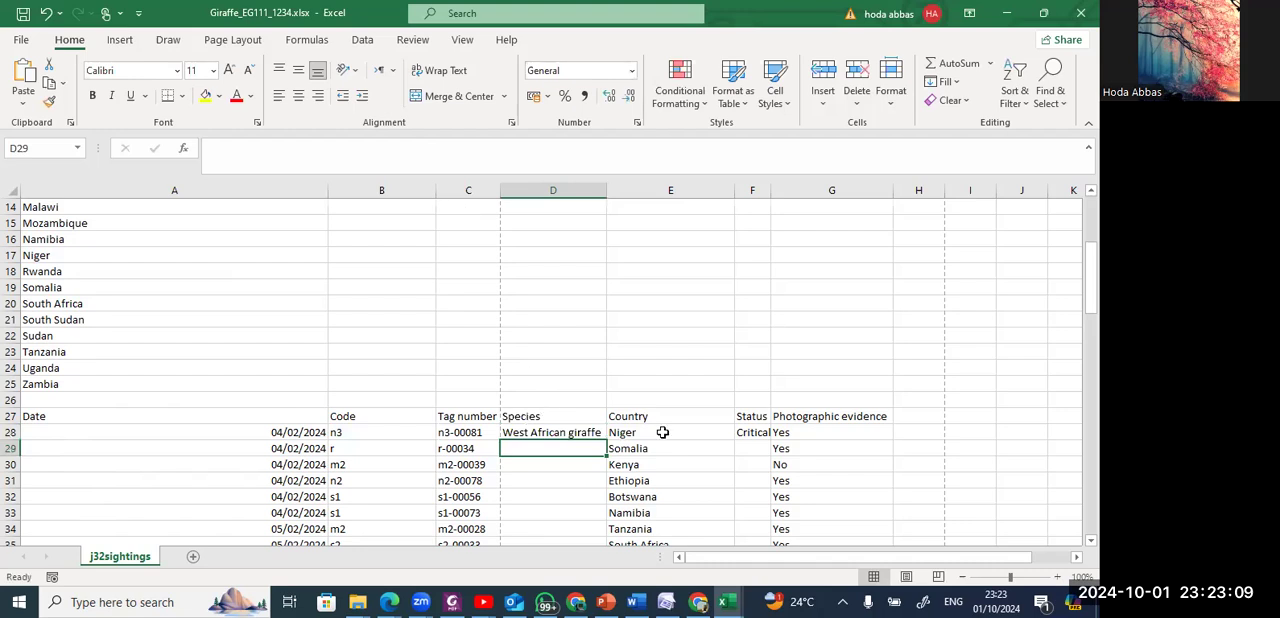
click(597, 435)
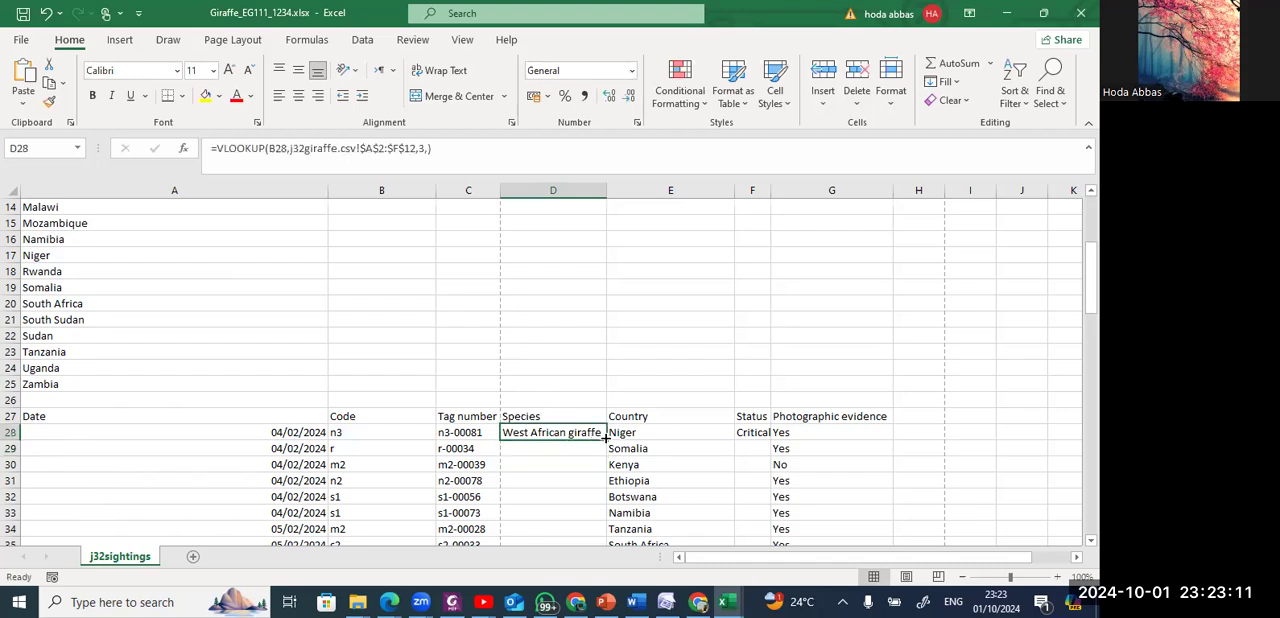
double_click(597, 435)
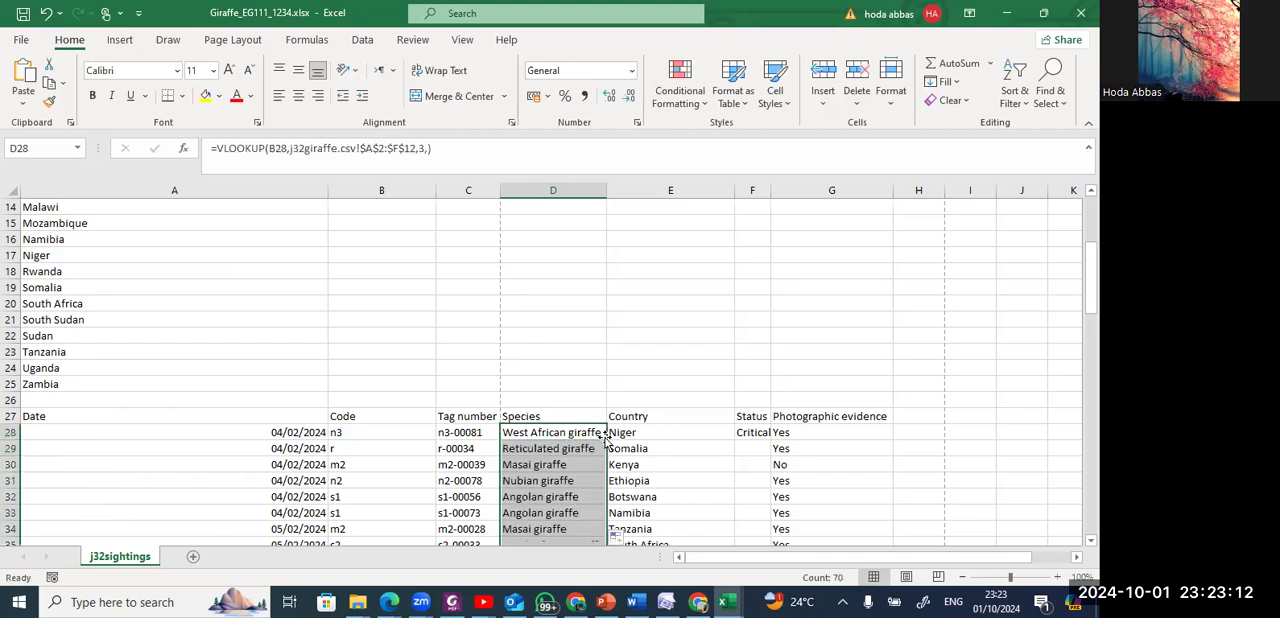
Replicate the F28 status formula down for all sightings and fit every column's width to its contents.
click(772, 448)
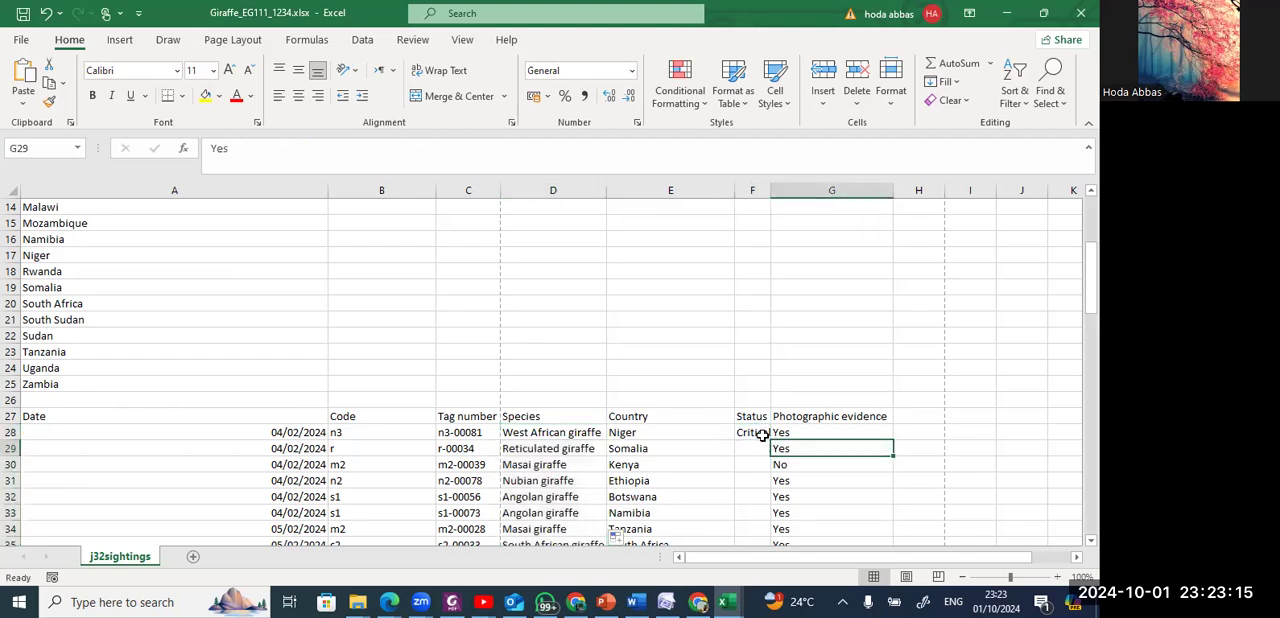
click(762, 434)
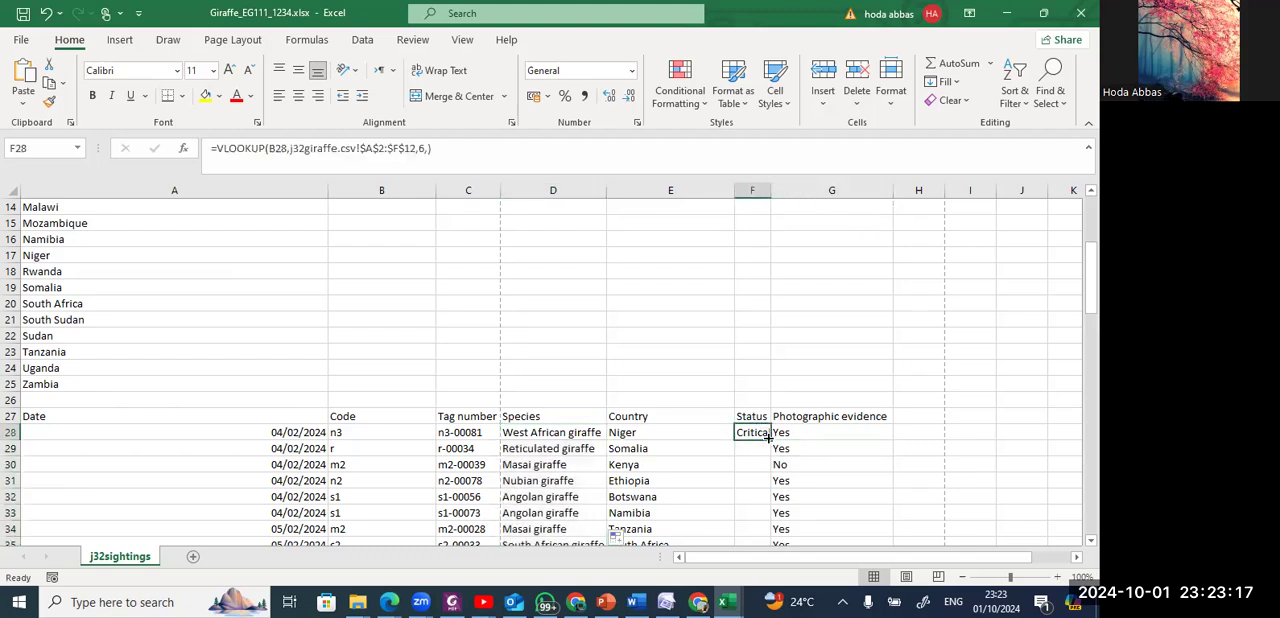
double_click(770, 440)
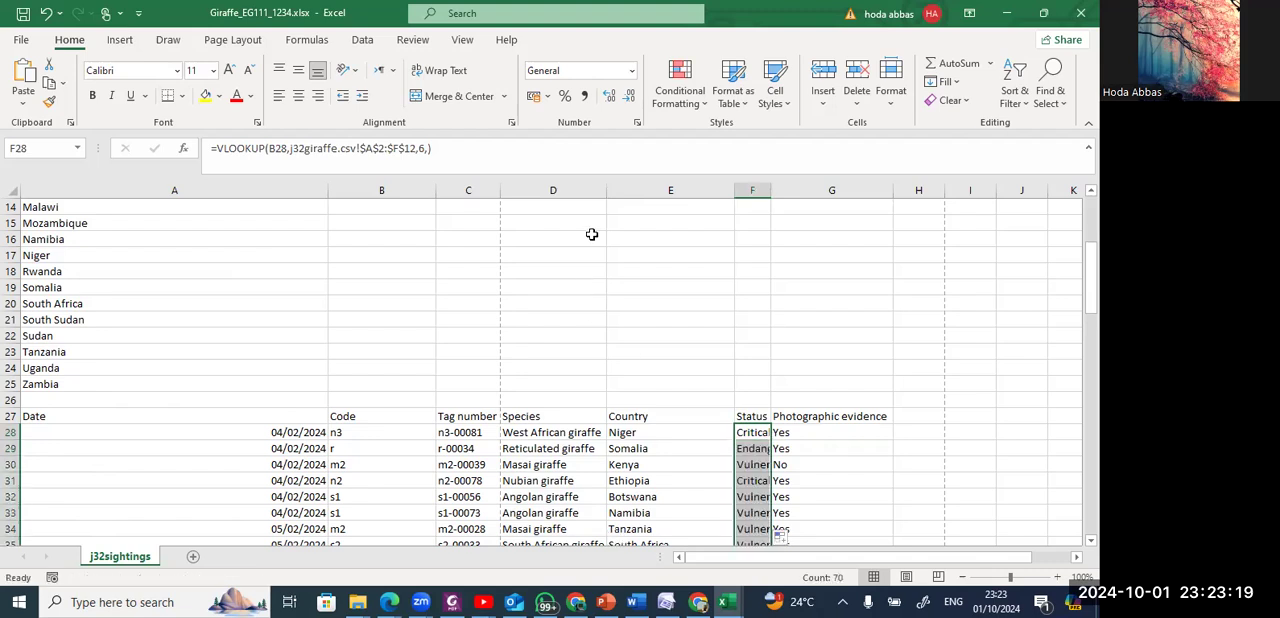
click(12, 193)
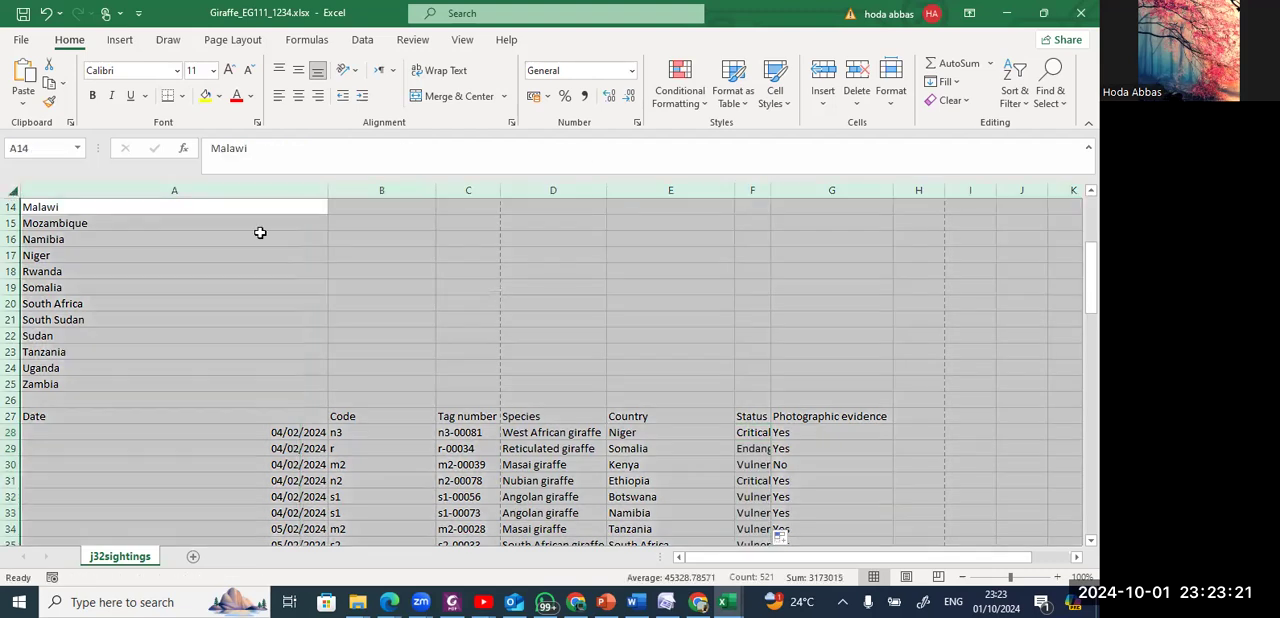
double_click(322, 186)
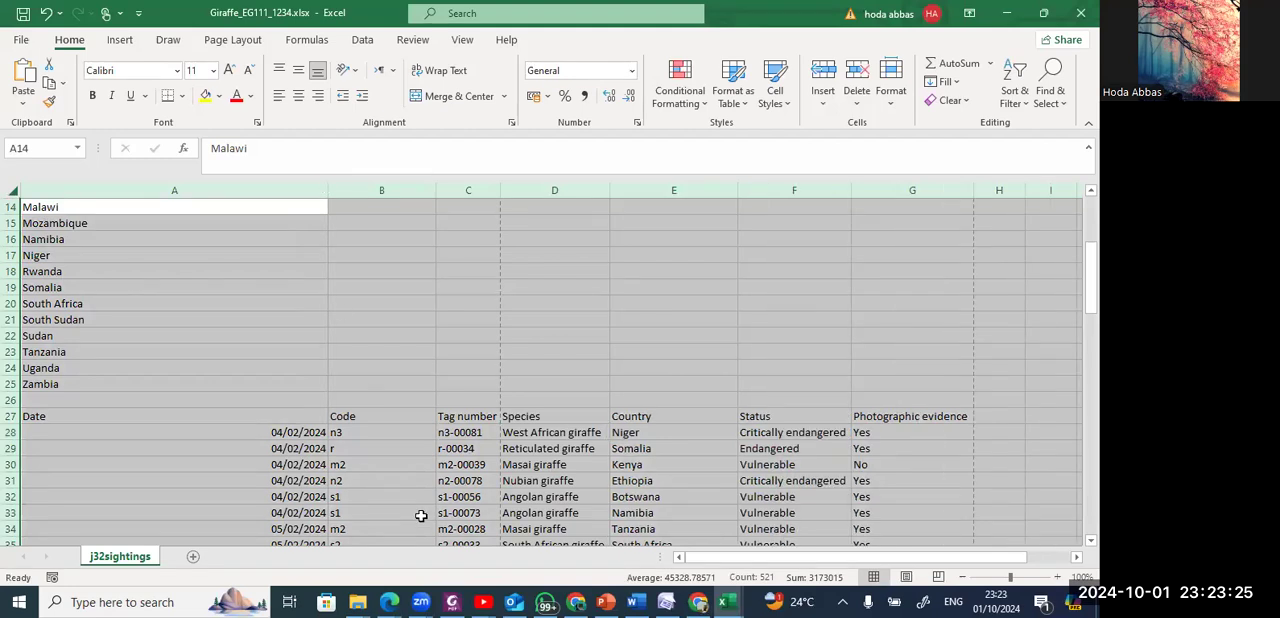
Switch to the question paper PDF and highlight "to count the total number of sightings for this 7 day period" in step 5.
key(alt+Tab)
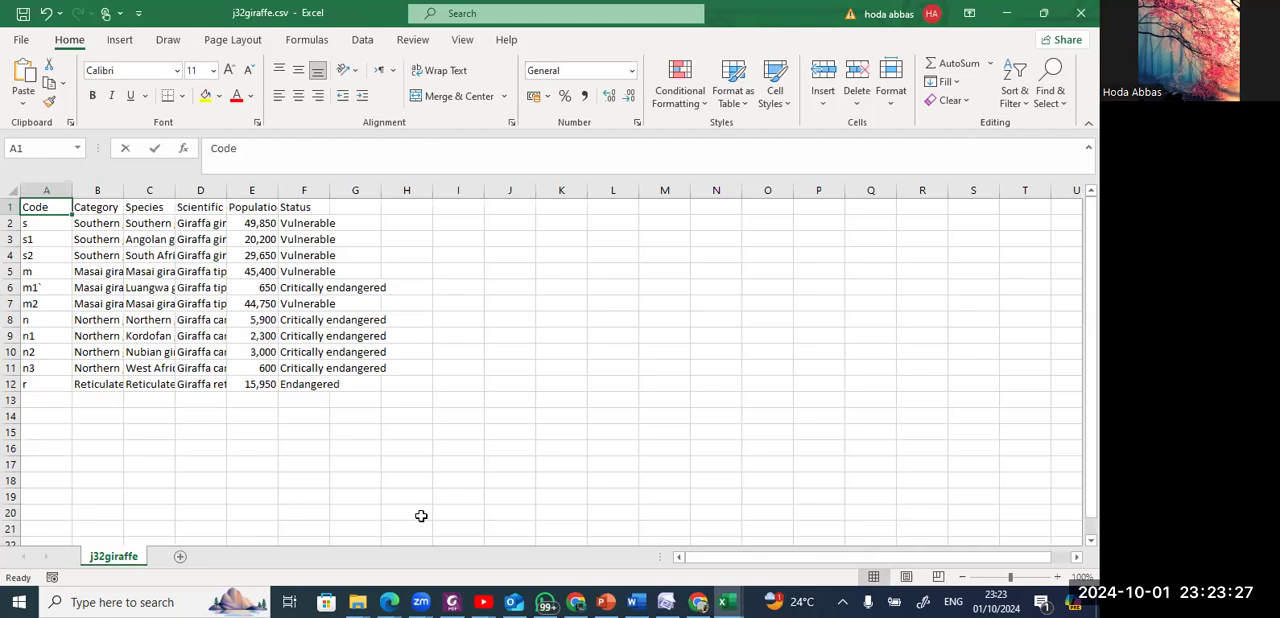
key(alt+Tab)
key(alt+Tab)
key(alt+Tab)
scroll(419, 514, down, 3)
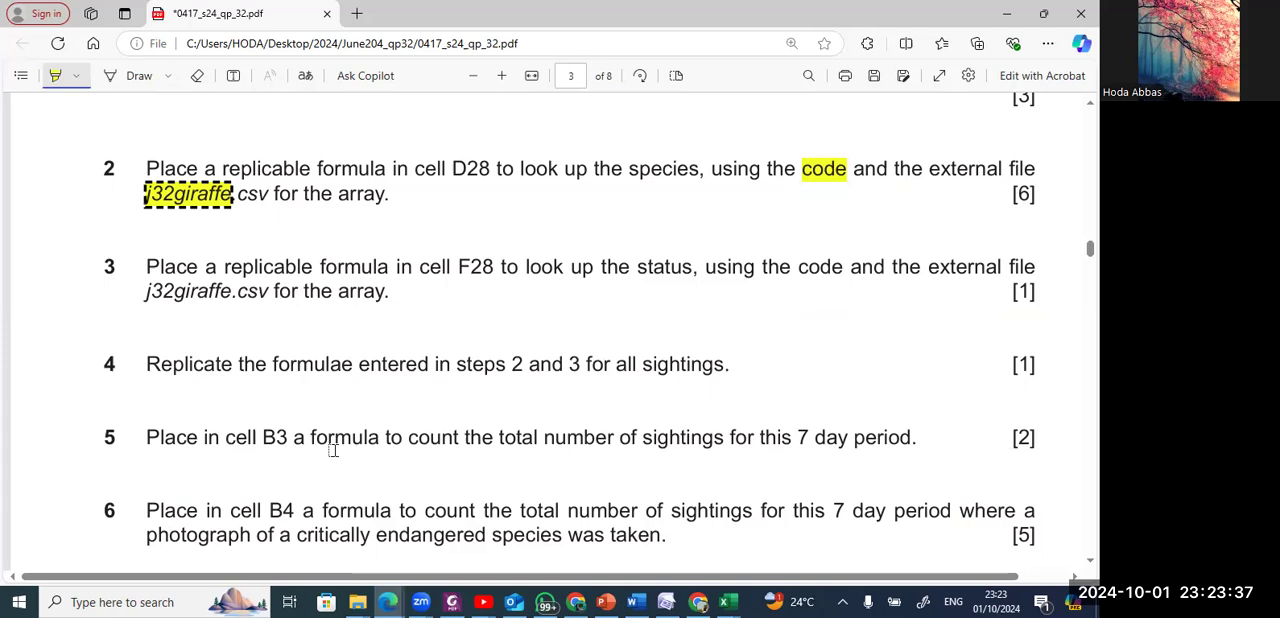
drag(385, 441, 612, 437)
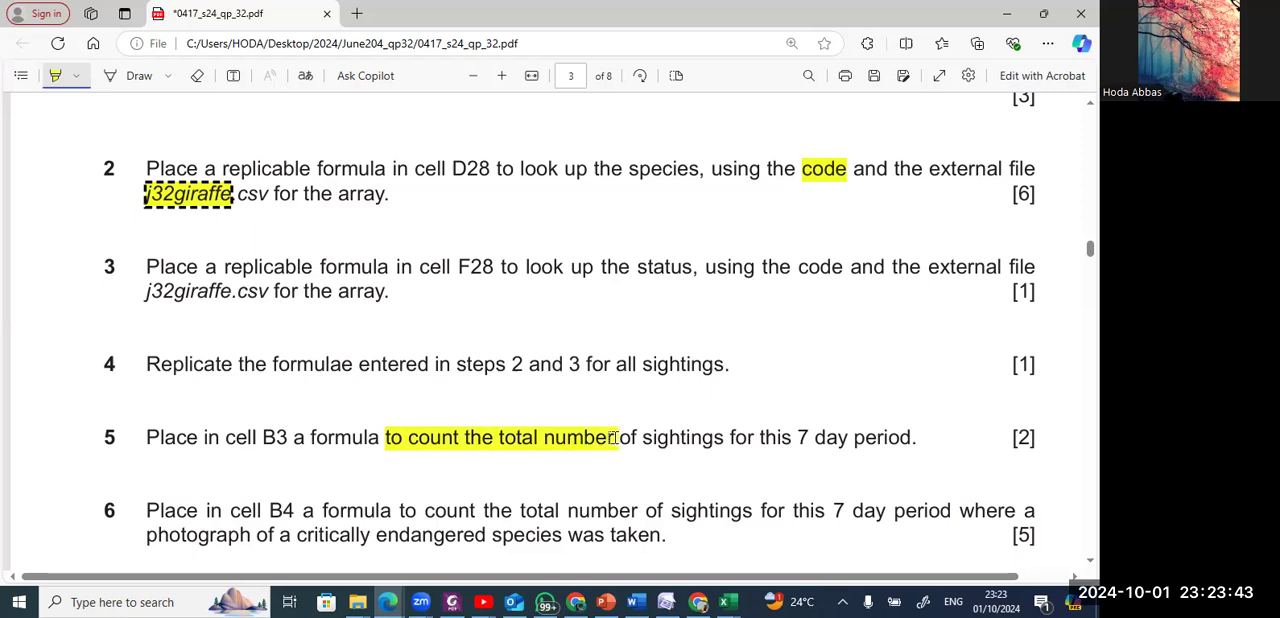
drag(612, 437, 903, 425)
Return to the sightings workbook and select cell B3 beside "Number of sightings in 7 day period".
key(alt+Tab)
key(alt+Tab)
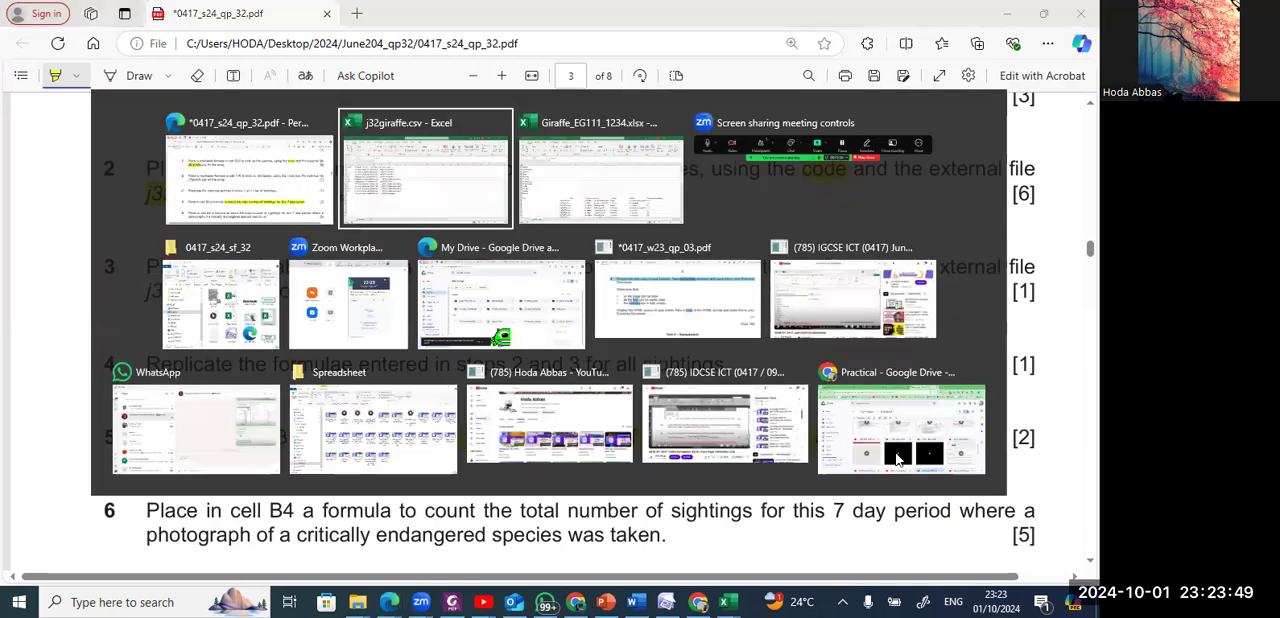
key(ctrl+a)
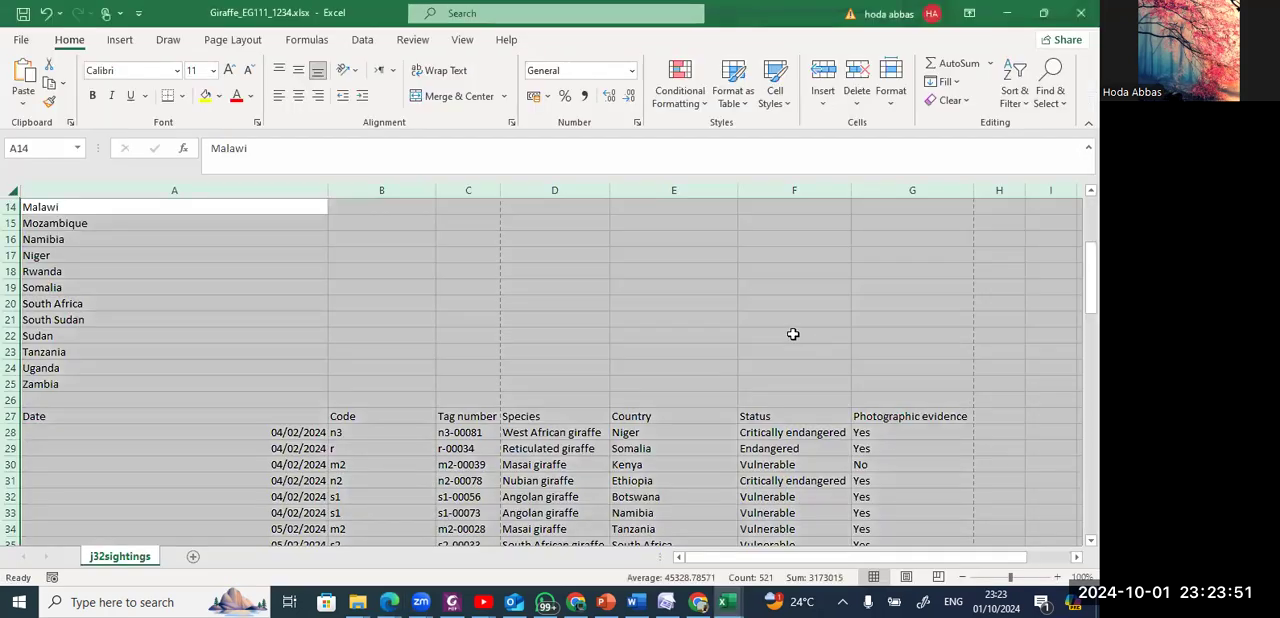
click(706, 300)
key(Up)
key(Up)
key(Up)
key(Up)
key(Up)
key(Up)
key(Up)
key(Up)
key(Up)
key(Up)
key(Up)
key(Up)
key(Up)
key(Up)
key(Up)
key(Up)
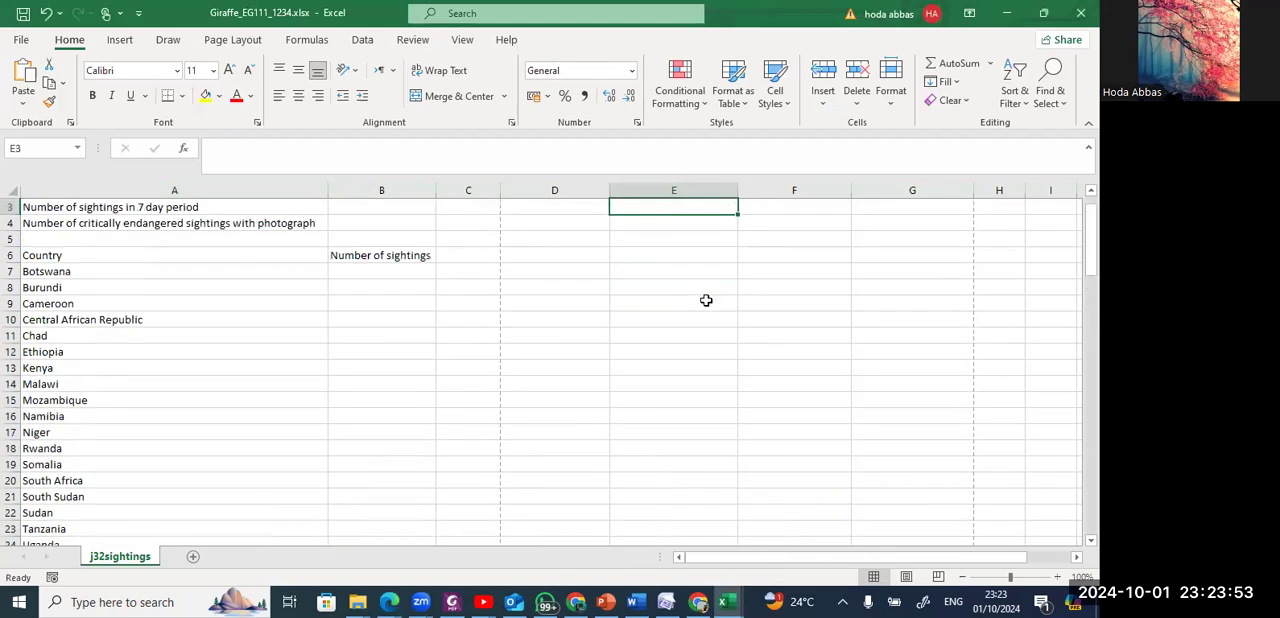
click(372, 223)
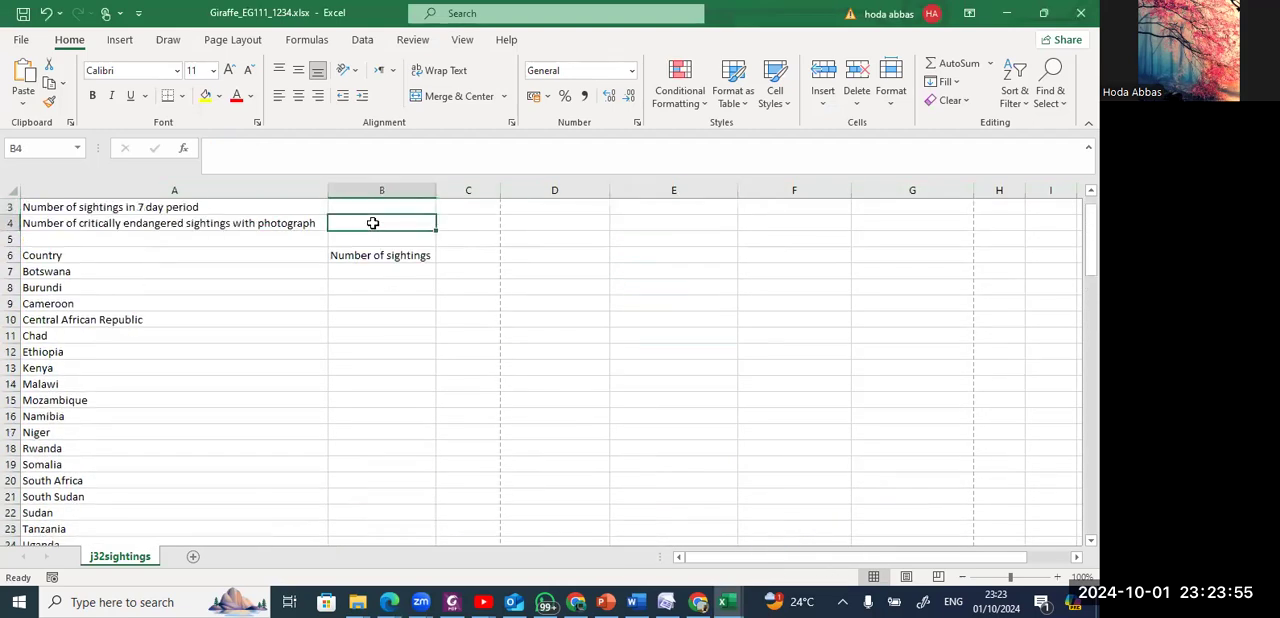
click(379, 204)
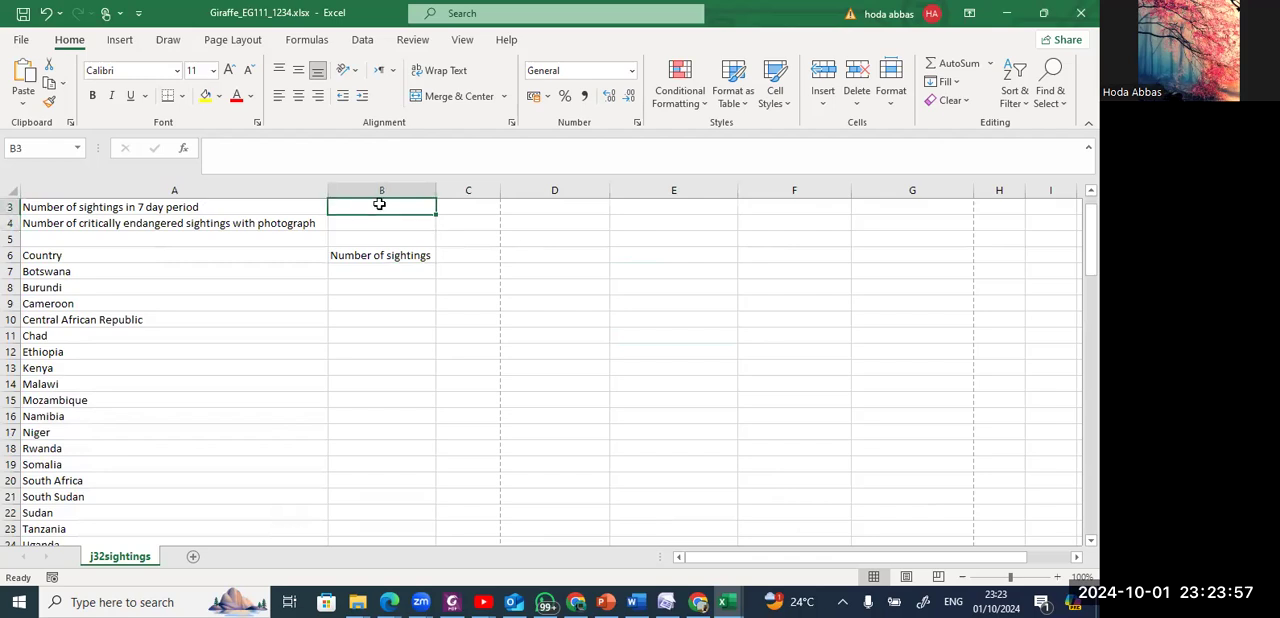
key(Up)
key(Up)
click(387, 244)
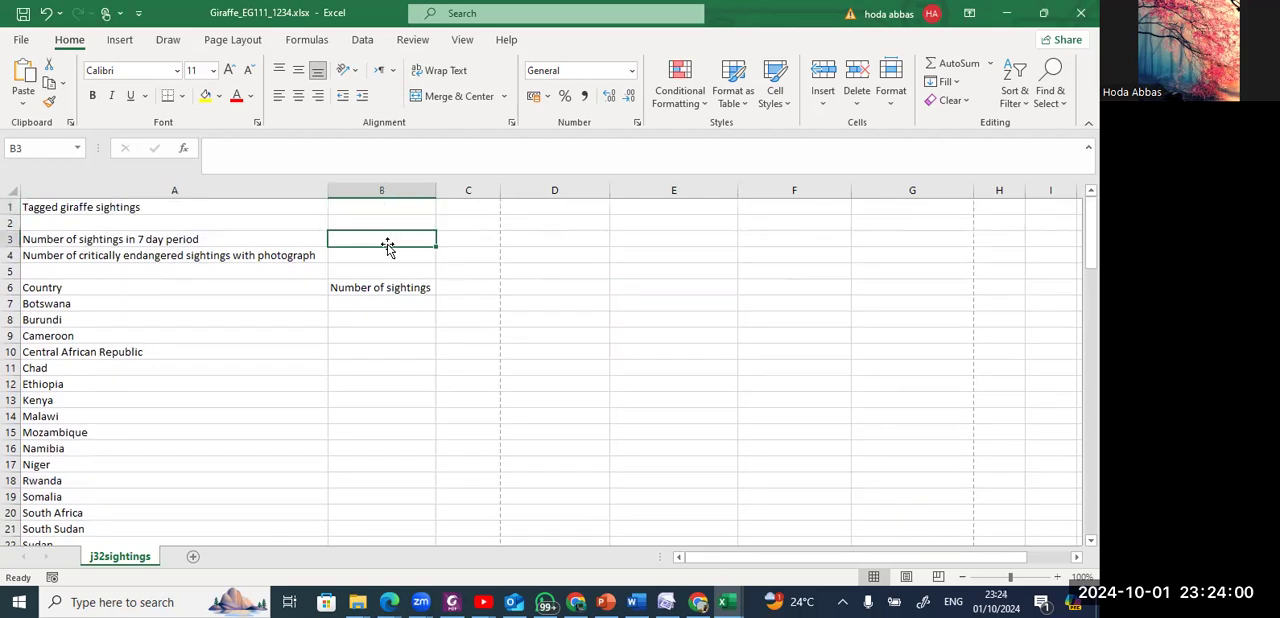
Enter a COUNTA formula in B3 that counts the sighting dates in A28:A97.
click(1056, 581)
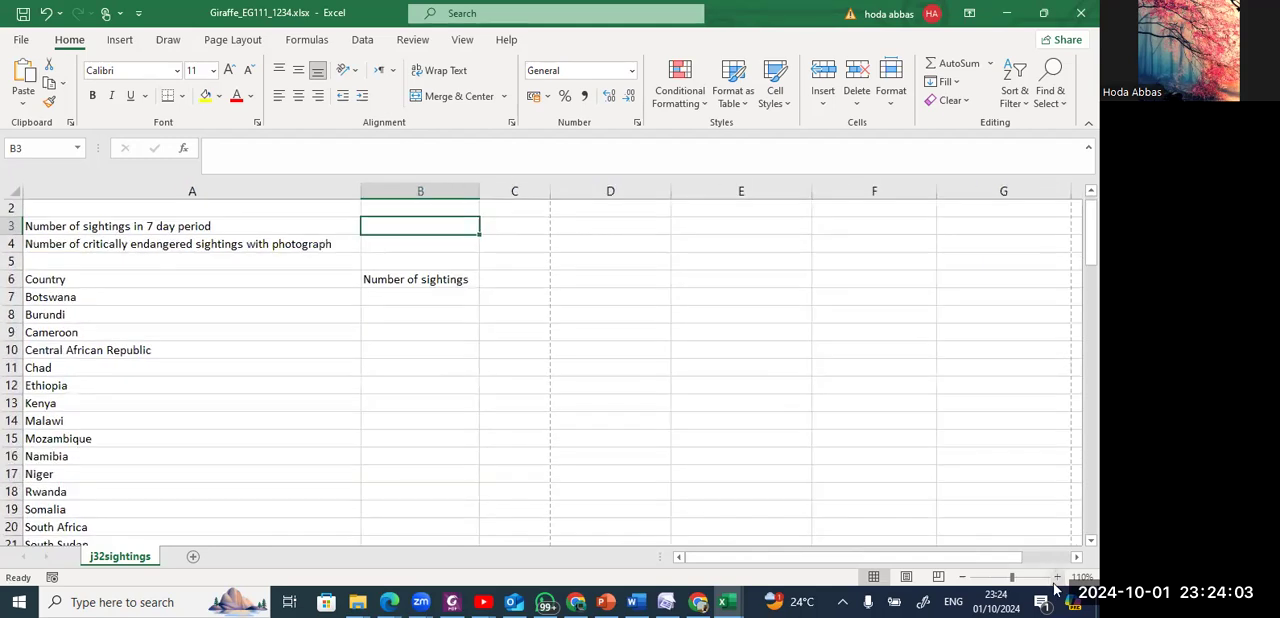
click(1056, 581)
click(1056, 581)
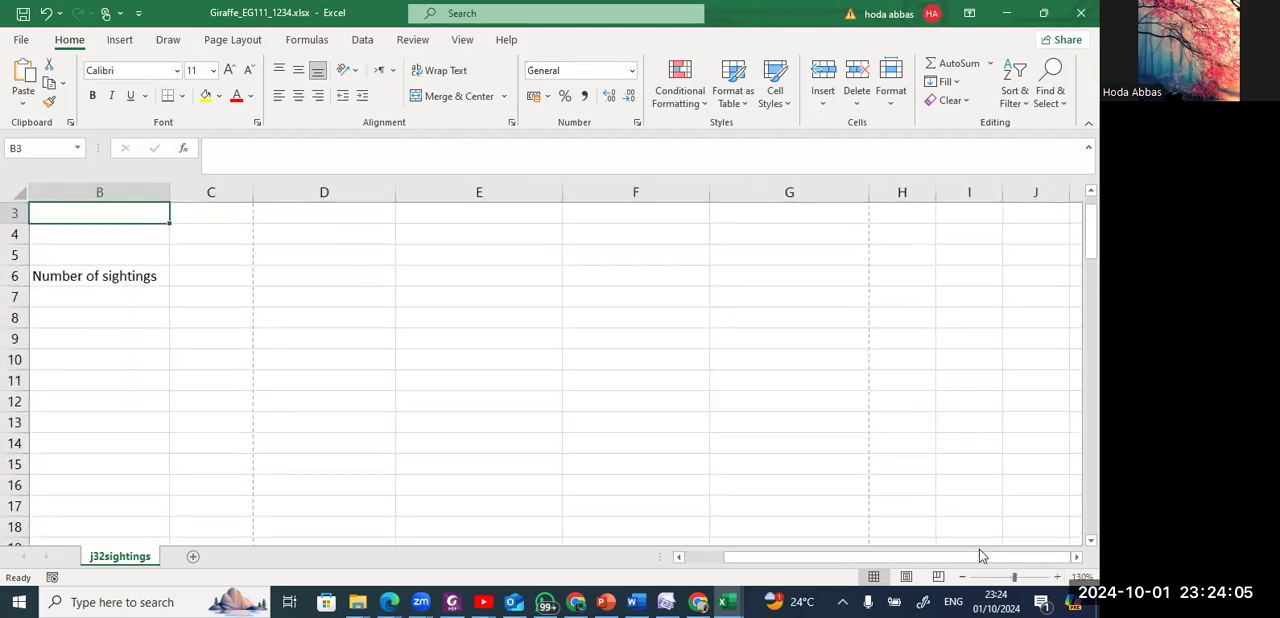
drag(785, 557, 736, 560)
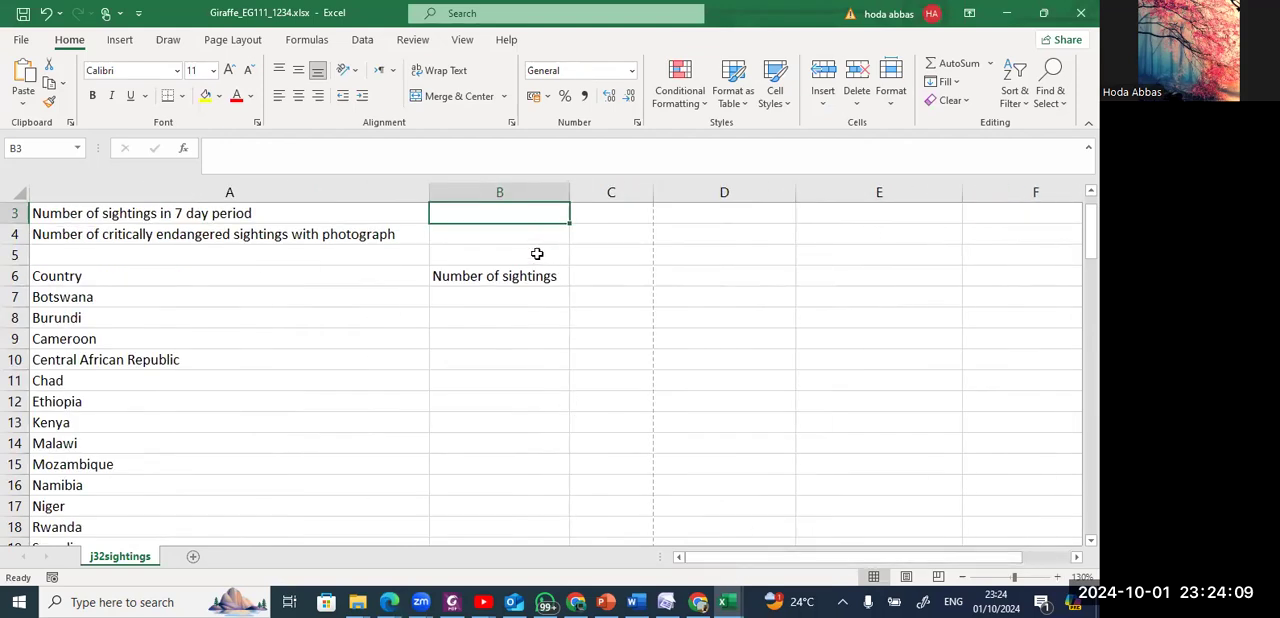
scroll(537, 254, up, 1)
key(Down)
key(Up)
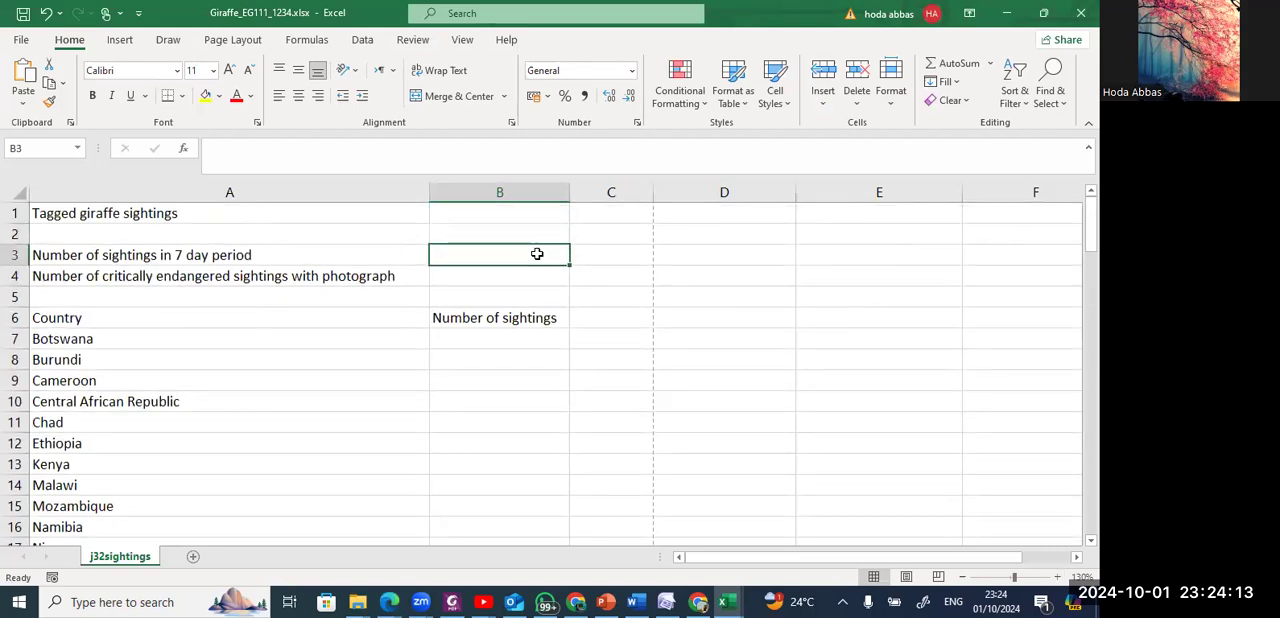
text(=counta)
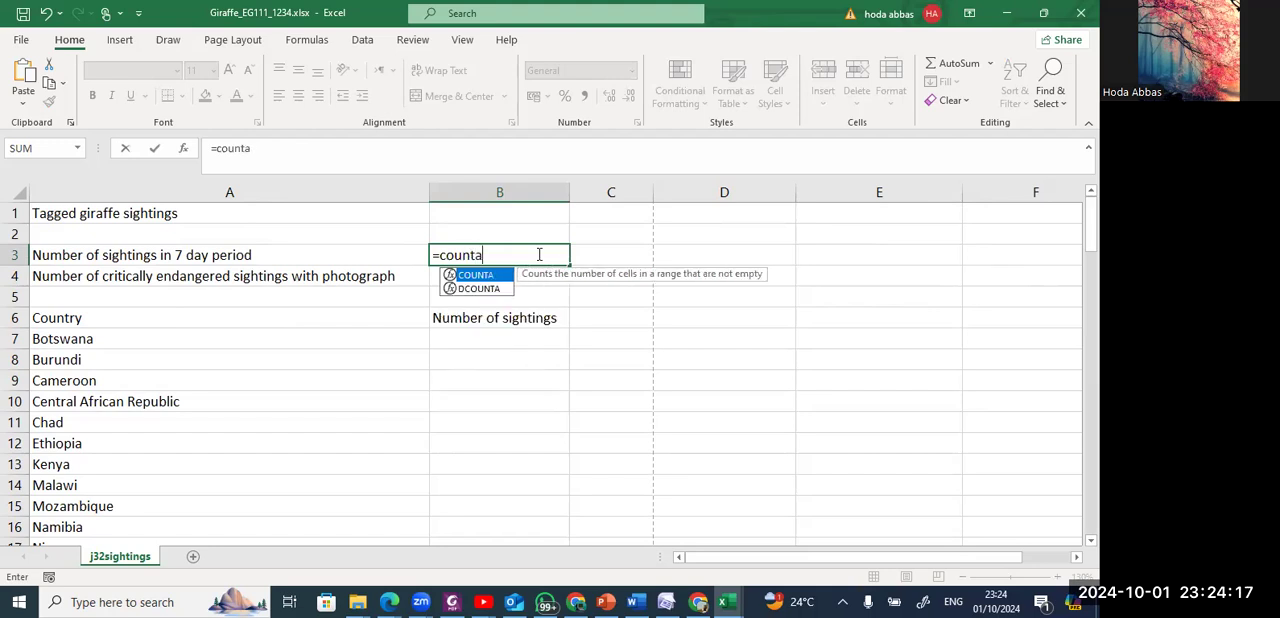
key(Tab)
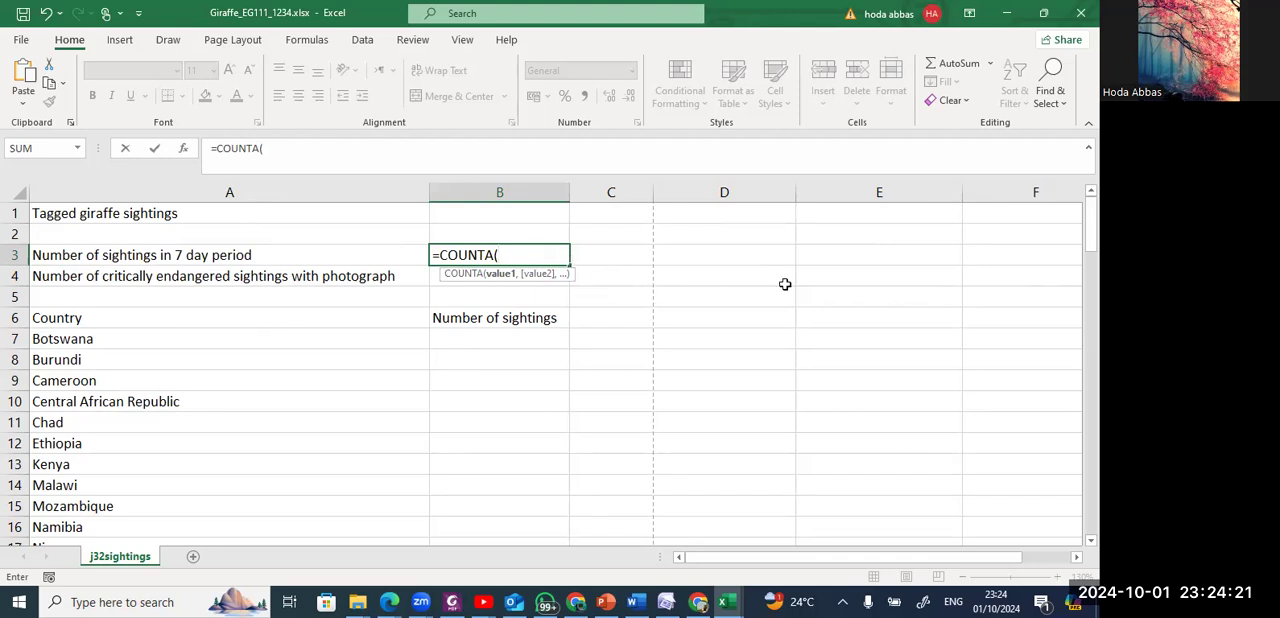
drag(1091, 224, 1091, 286)
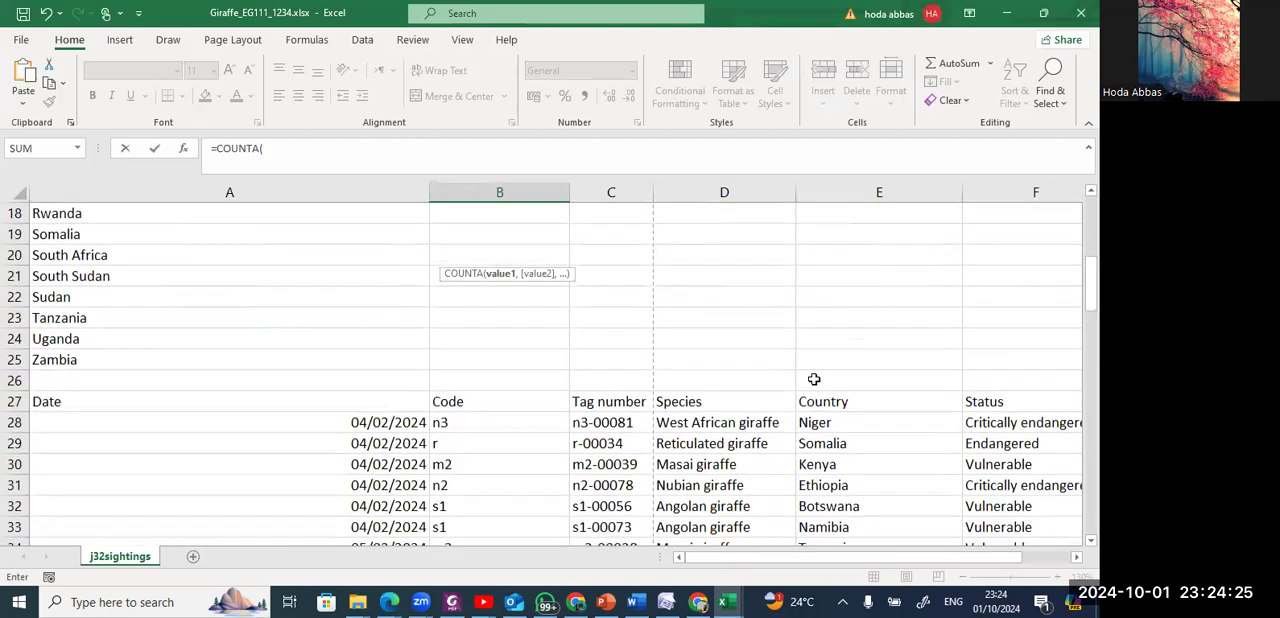
drag(386, 423, 366, 518)
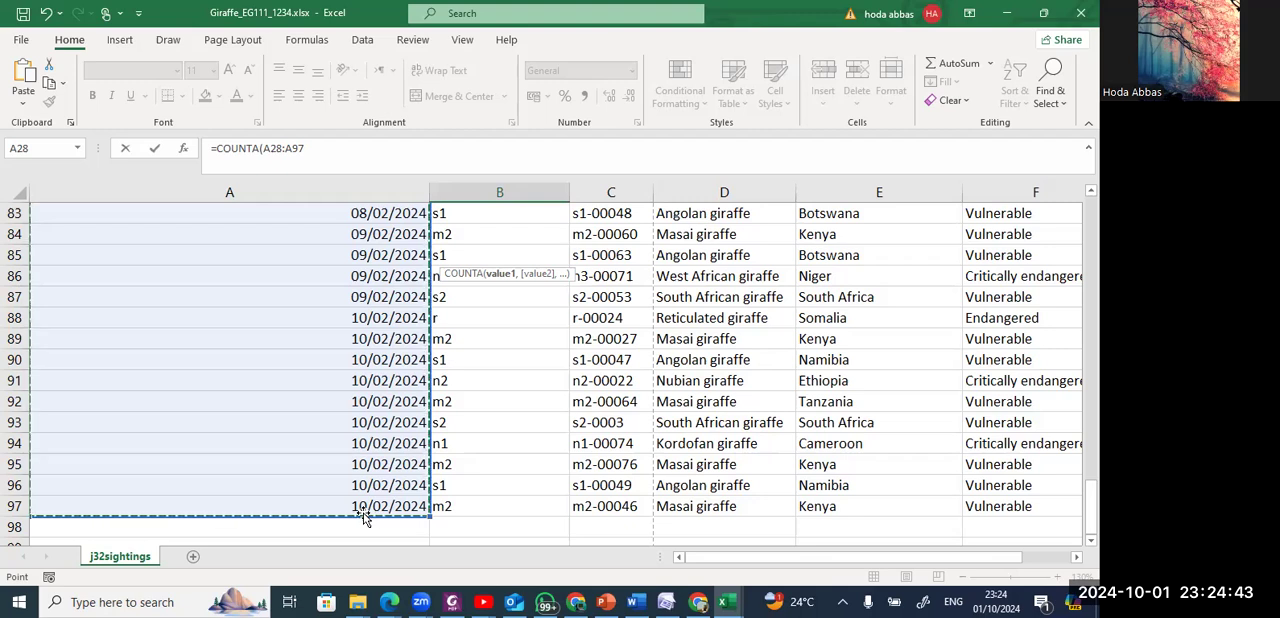
key(Return)
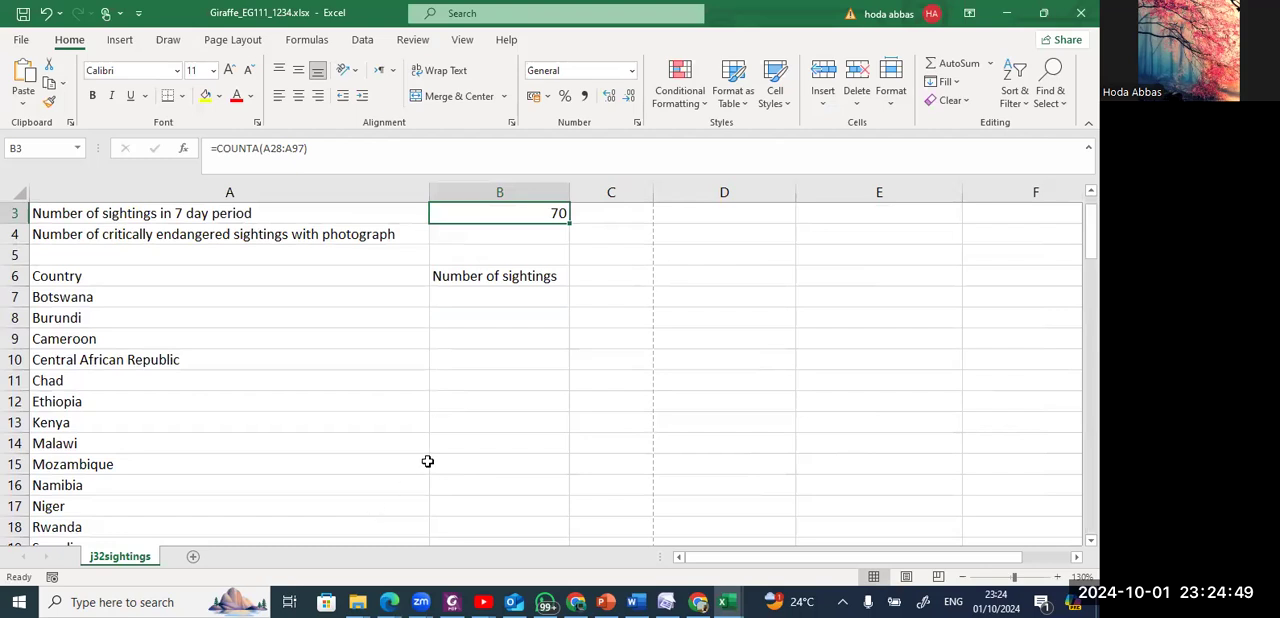
Select cell B4 in the sightings workbook, read step 6 in the question paper PDF, and return to the workbook.
click(521, 235)
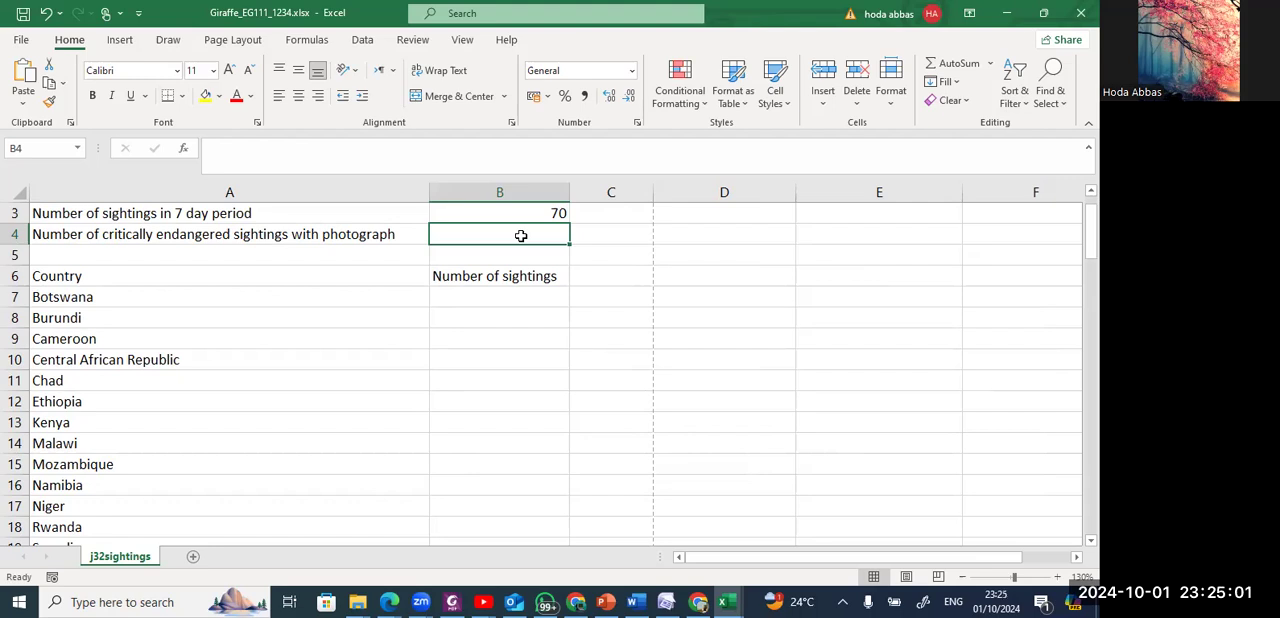
key(alt+Tab)
key(alt+Tab)
key(alt+shift+Tab)
scroll(520, 237, down, 2)
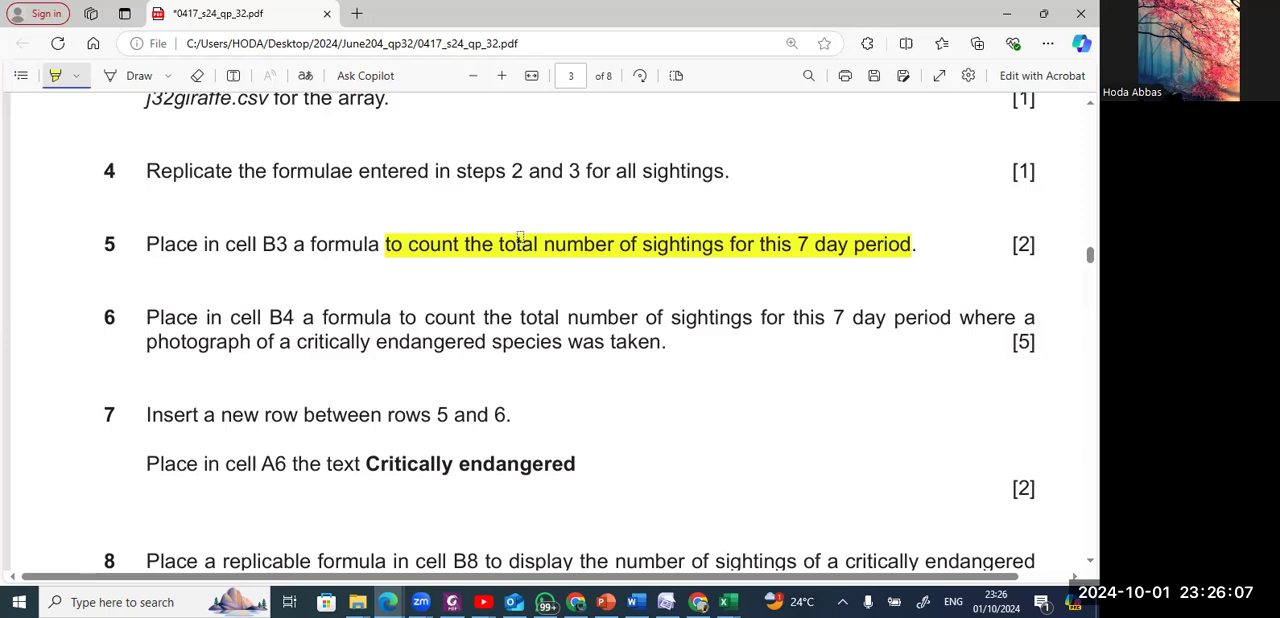
key(alt+Tab)
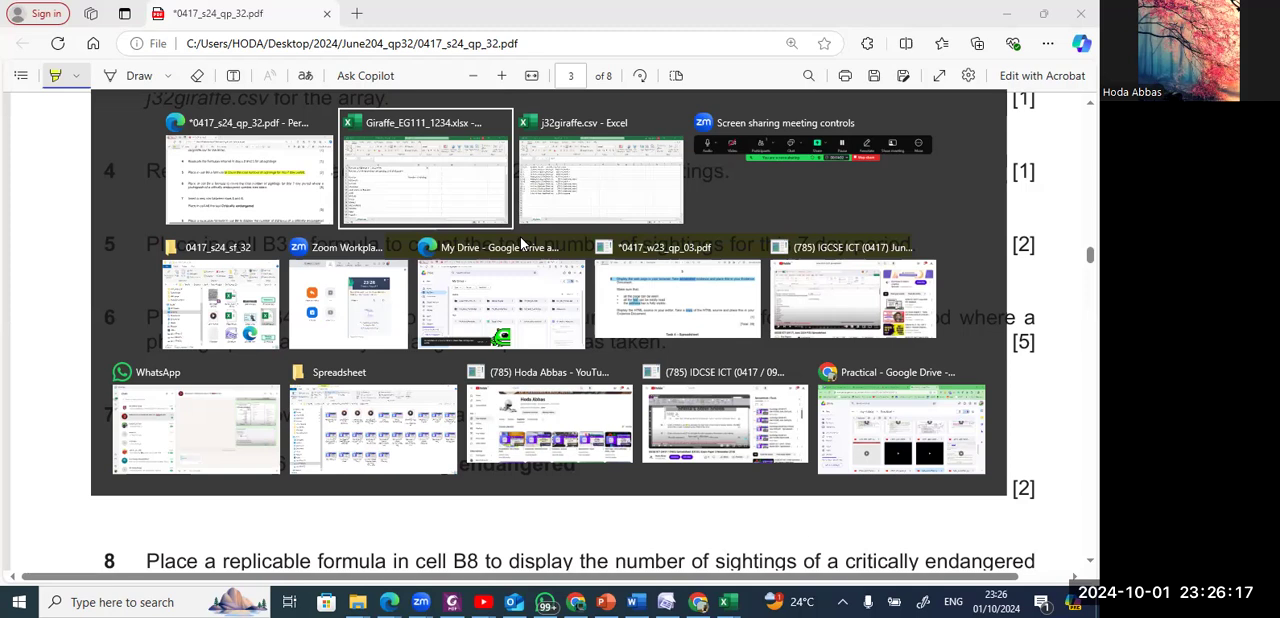
key(alt+Tab)
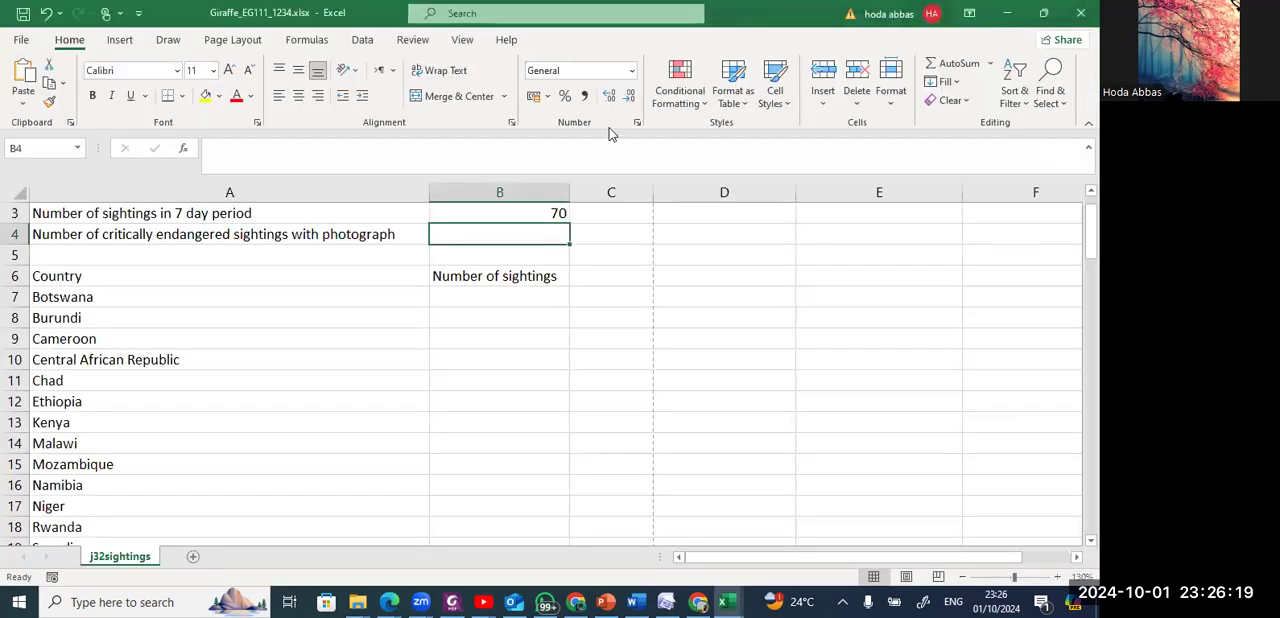
key(alt+Tab)
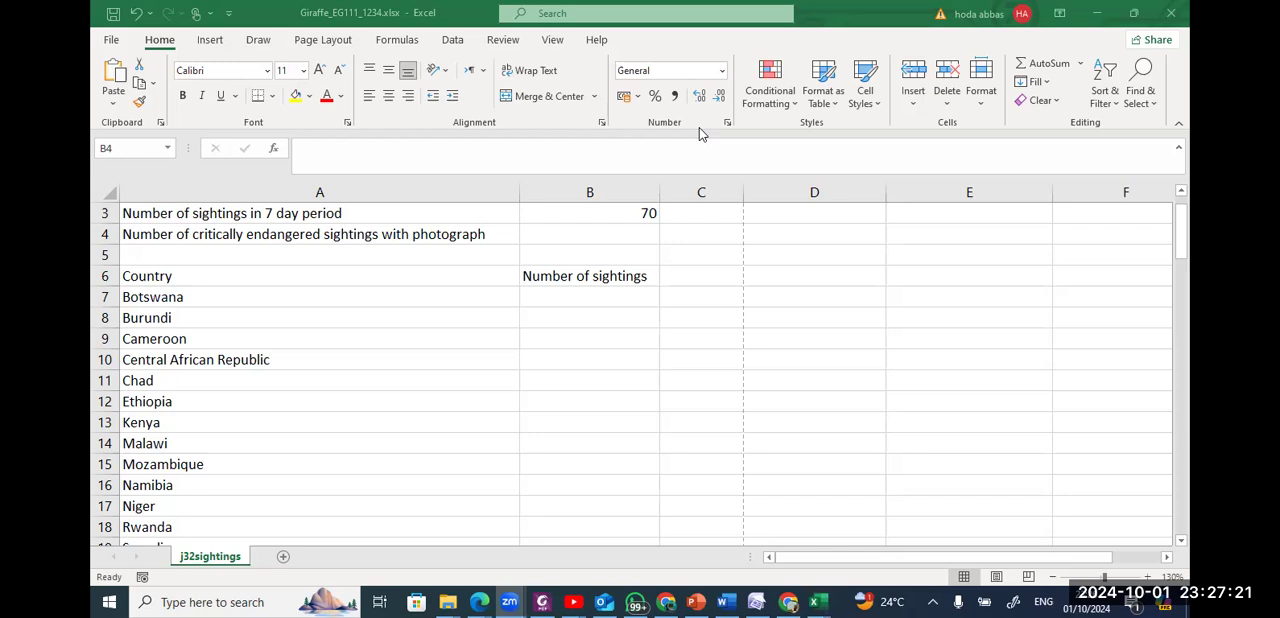
key(alt+Tab)
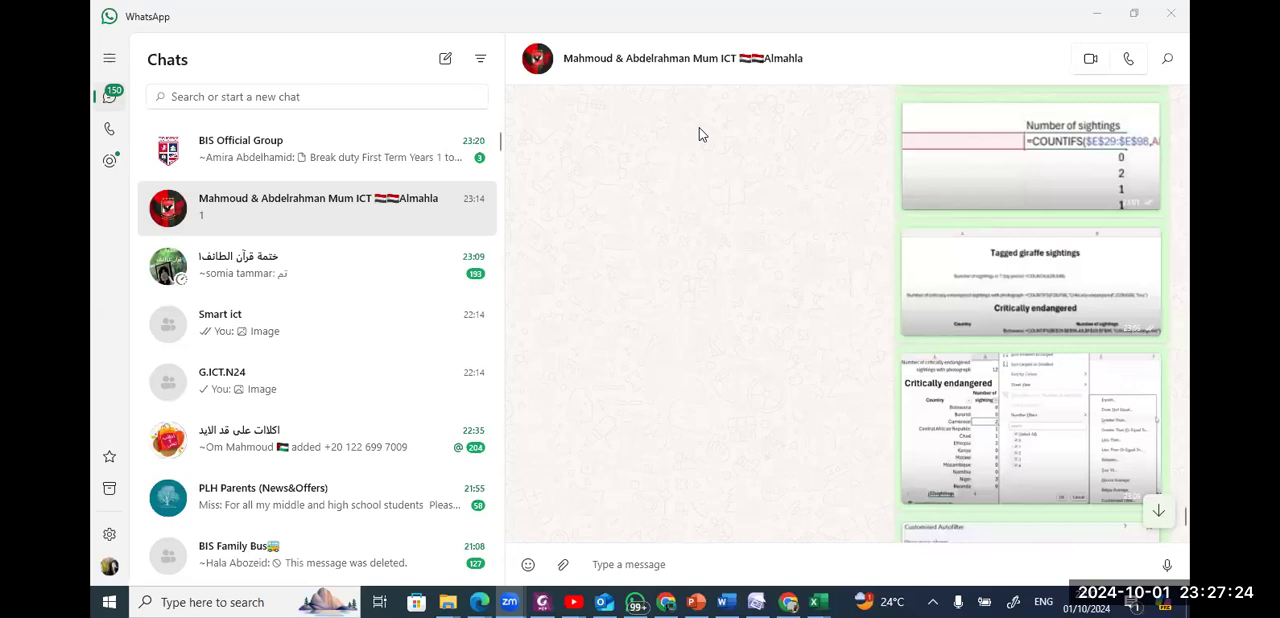
key(alt+Tab)
key(alt+Tab)
key(alt+Tab)
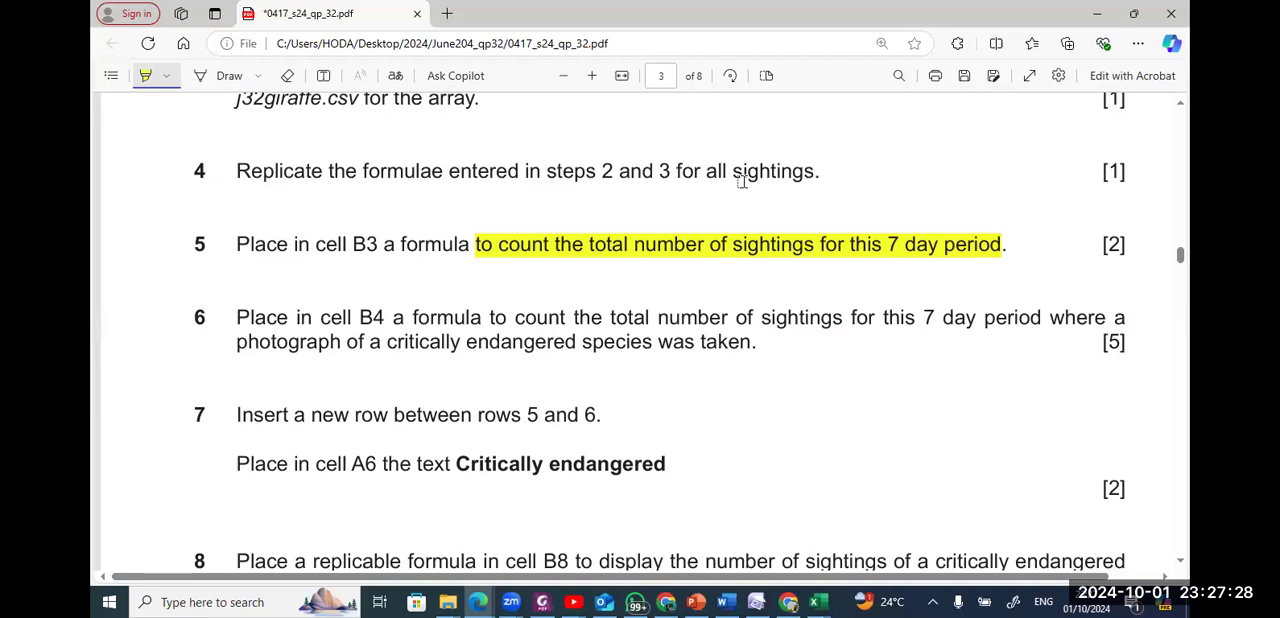
key(alt+Tab)
key(alt+Tab)
key(alt+Tab)
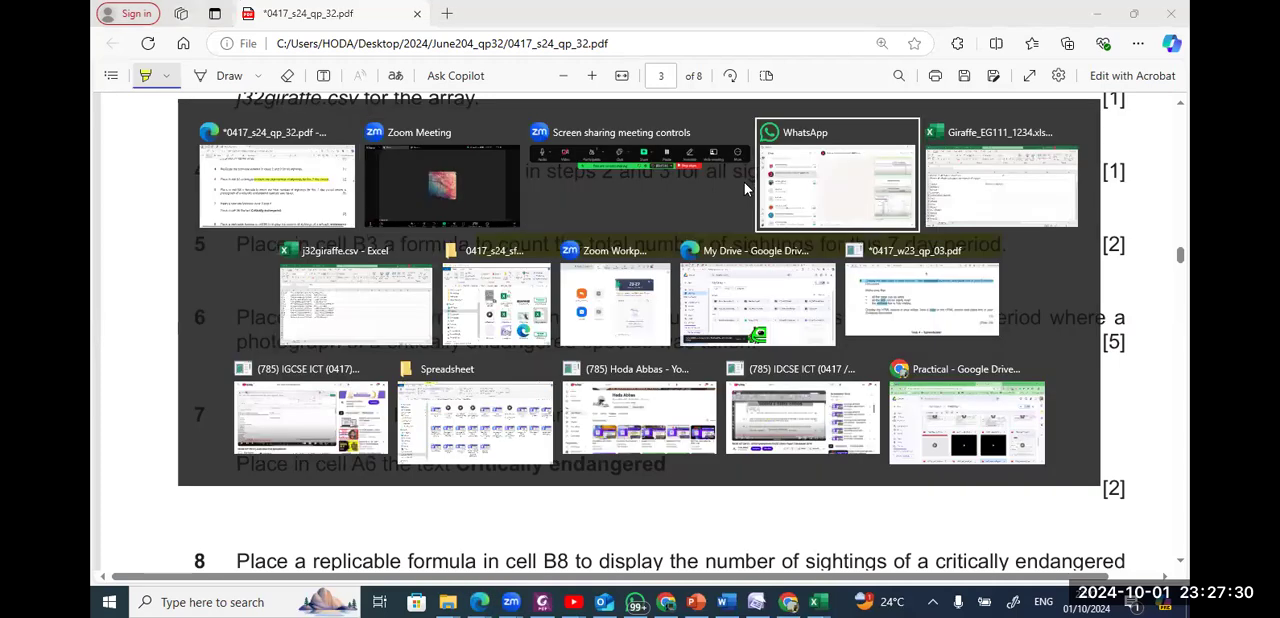
key(alt+Down)
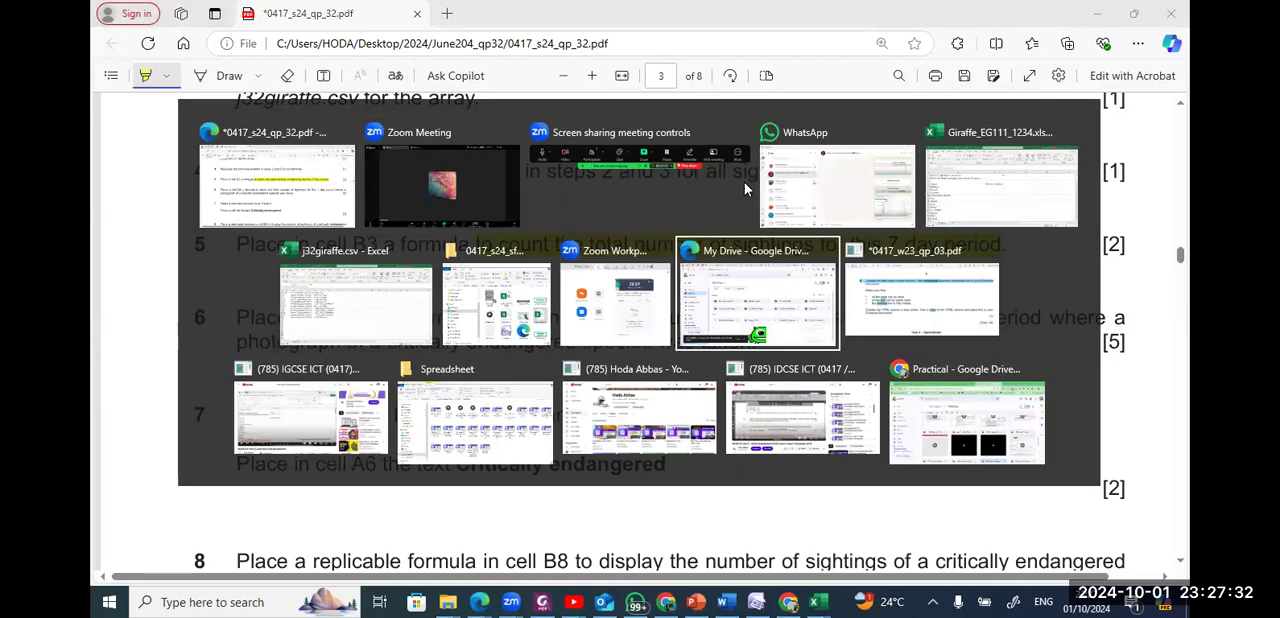
key(alt+Up)
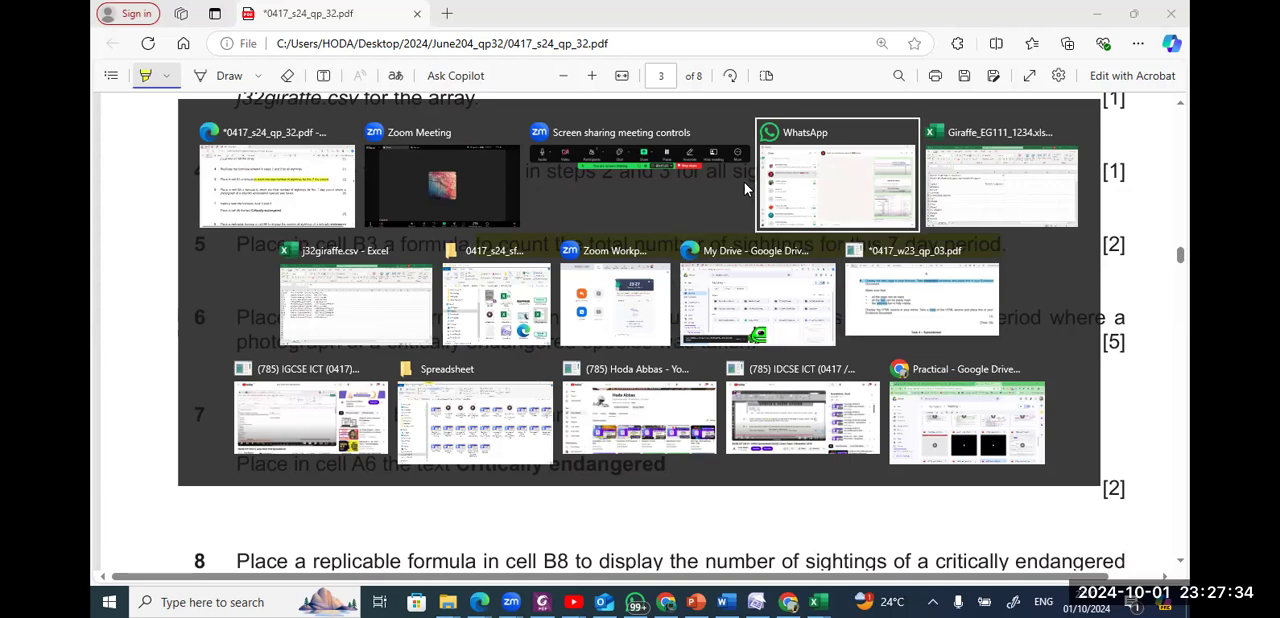
key(alt+Right)
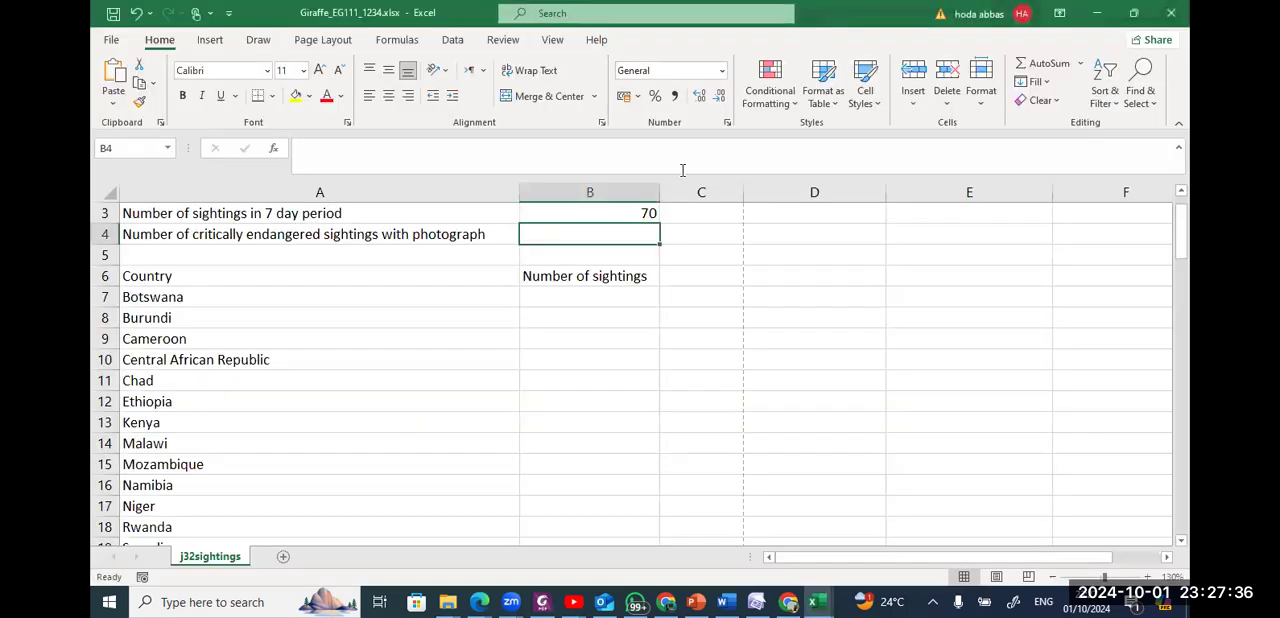
Start a COUNTIFS formula in B4 with the status cells F28:F97 as the first criteria range.
text(=)
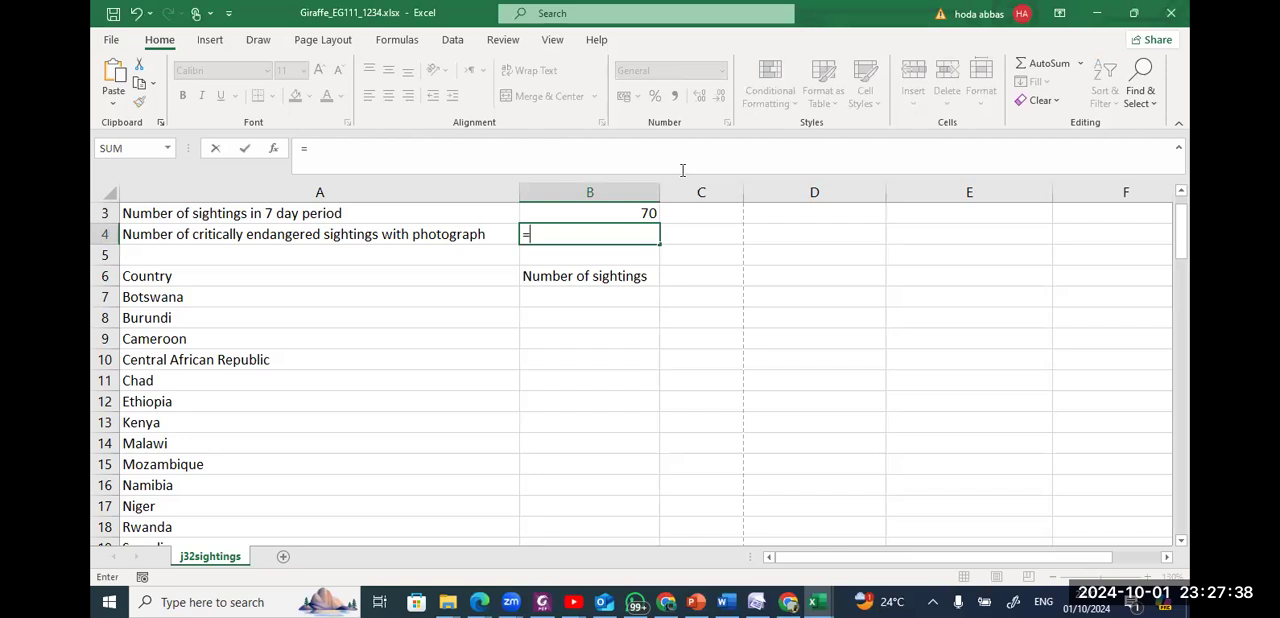
text(countif)
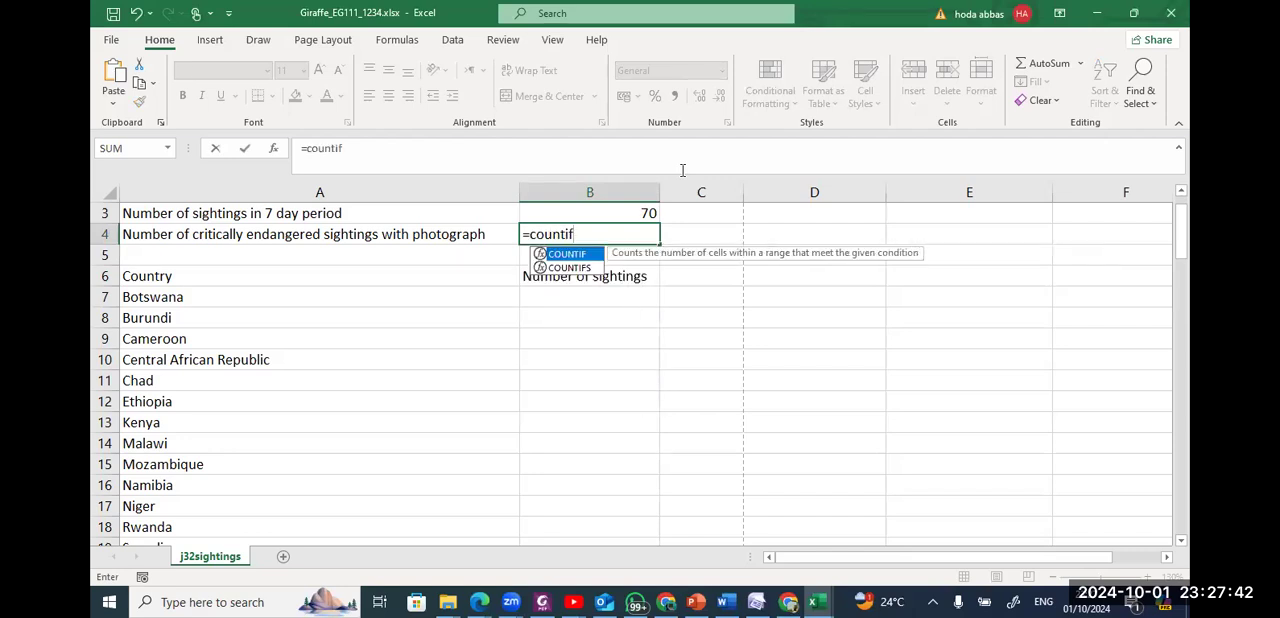
text(s)
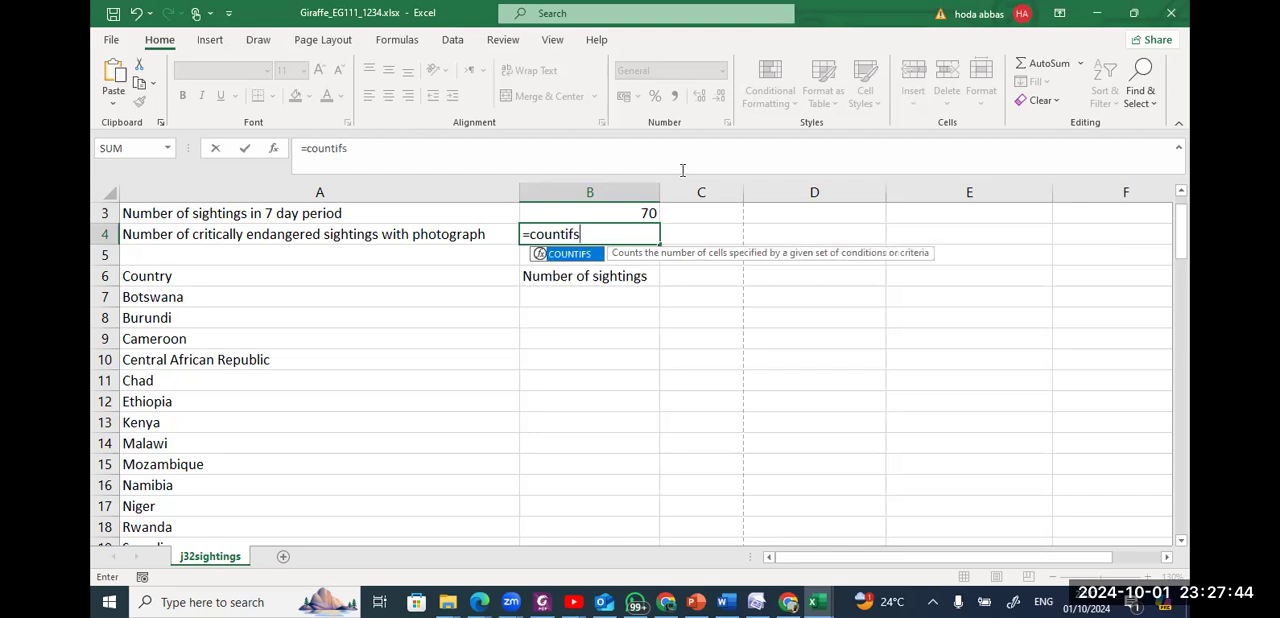
key(Tab)
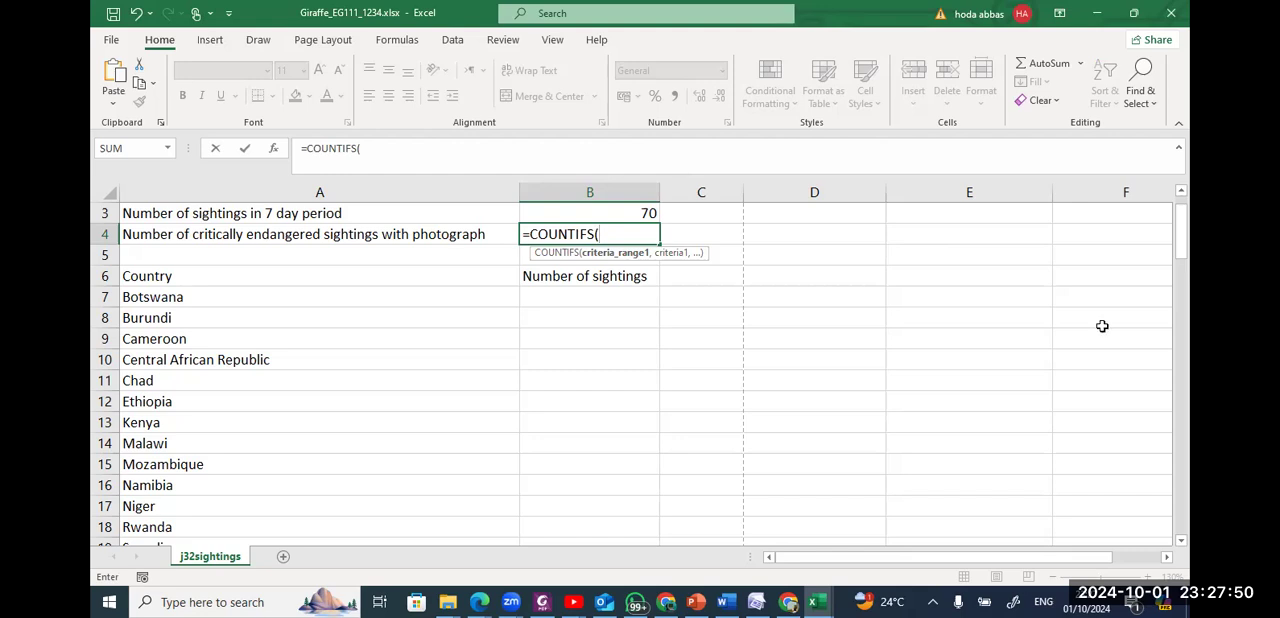
drag(1184, 261, 1096, 490)
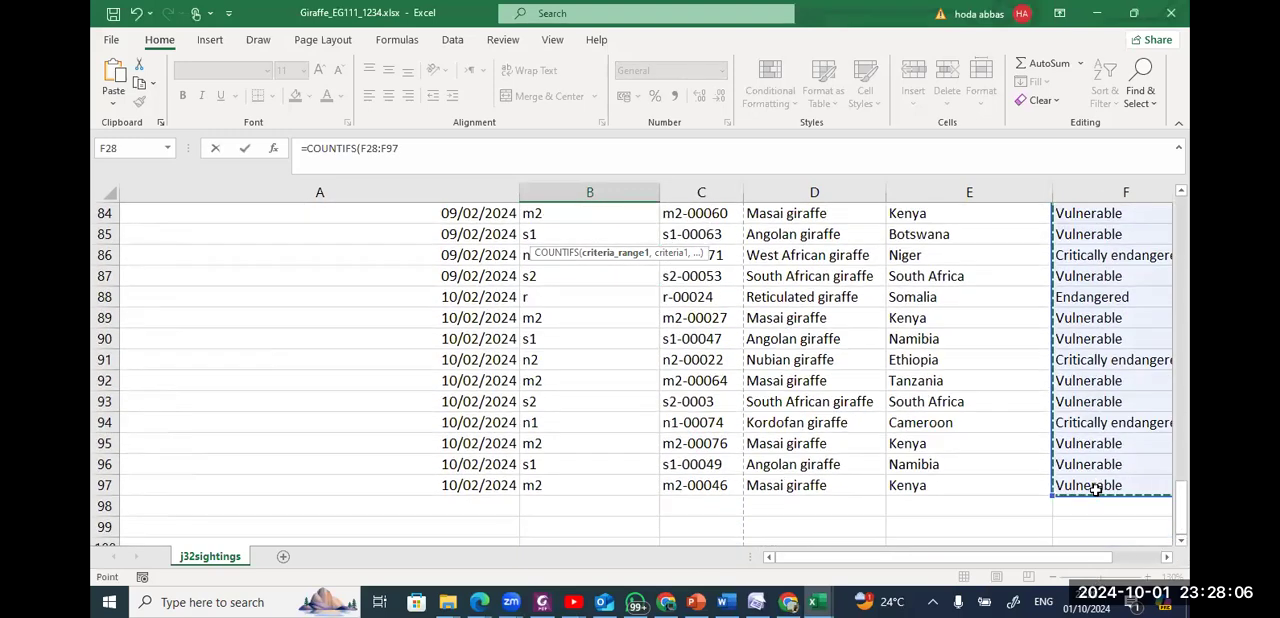
text(,)
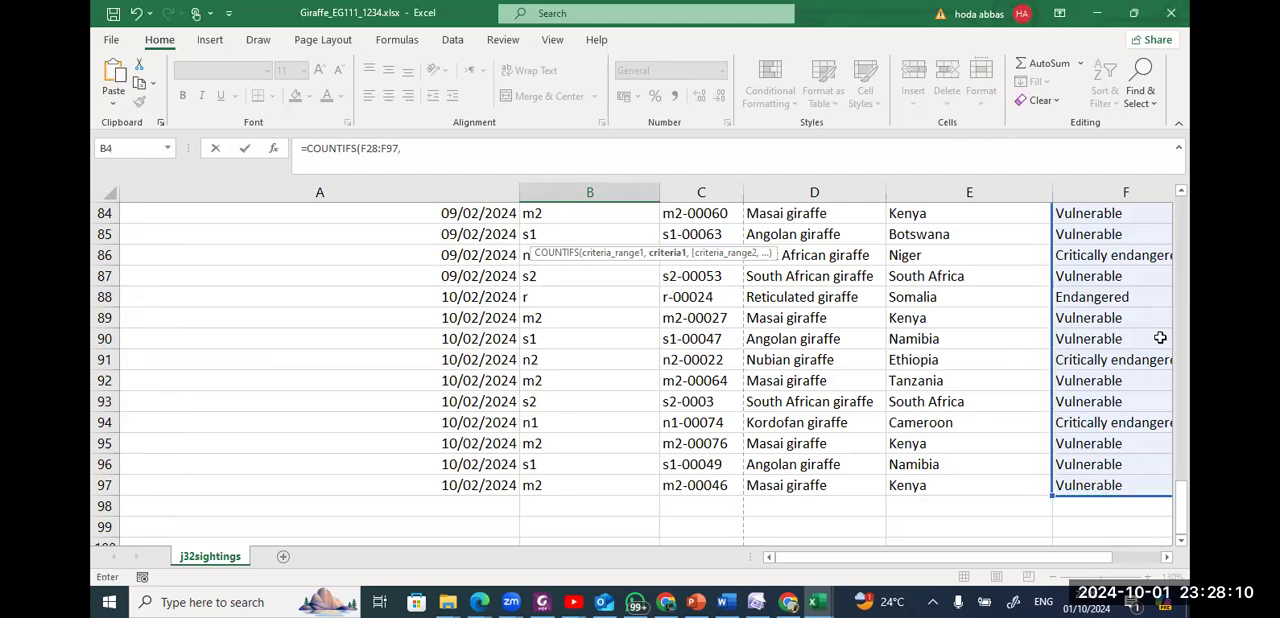
text(@)
key(BackSpace)
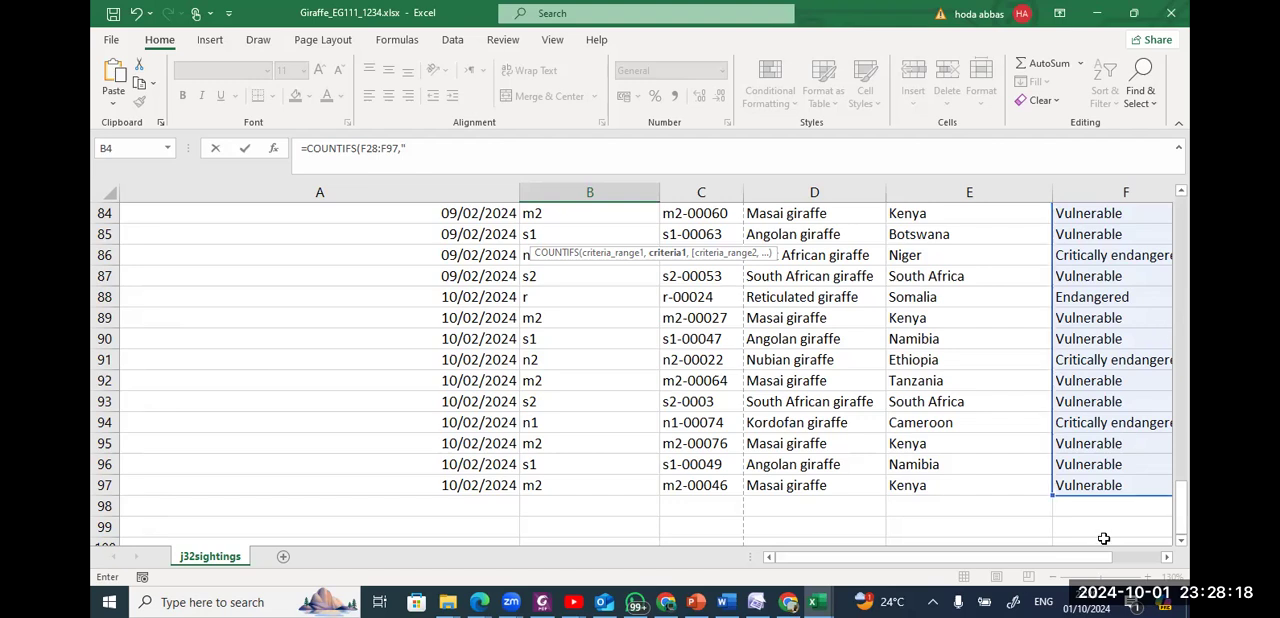
drag(1100, 557, 1129, 559)
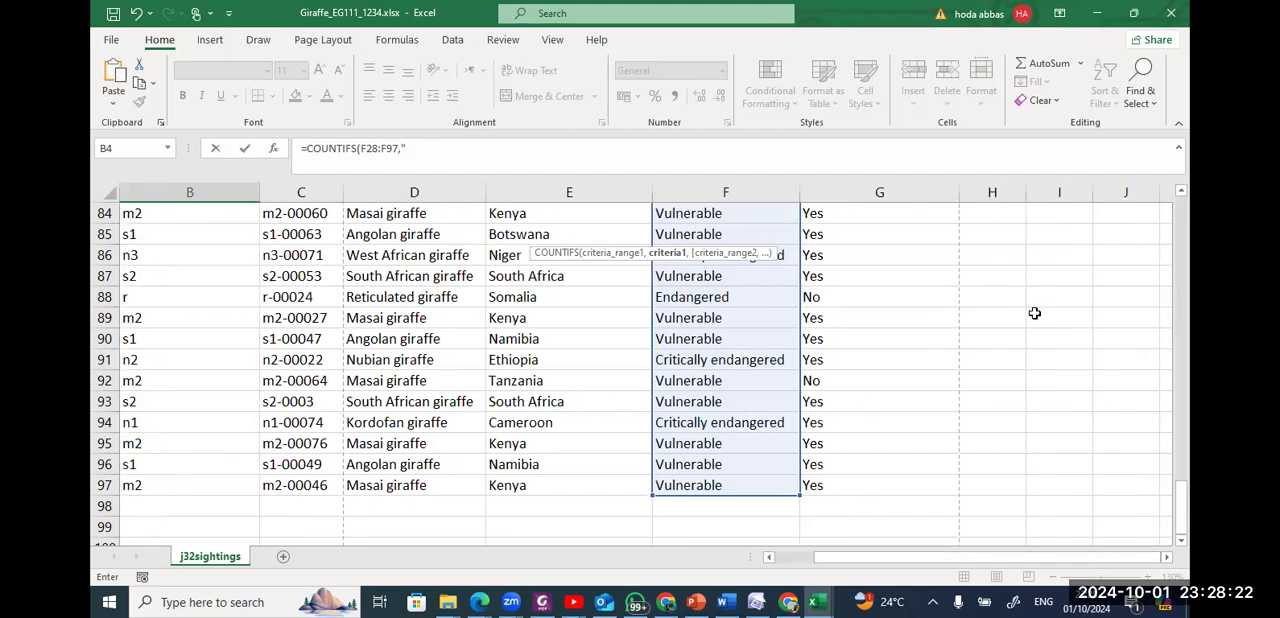
click(934, 155)
text(Cri)
key(ctrl+shift+Left)
key(BackSpace)
text(cal)
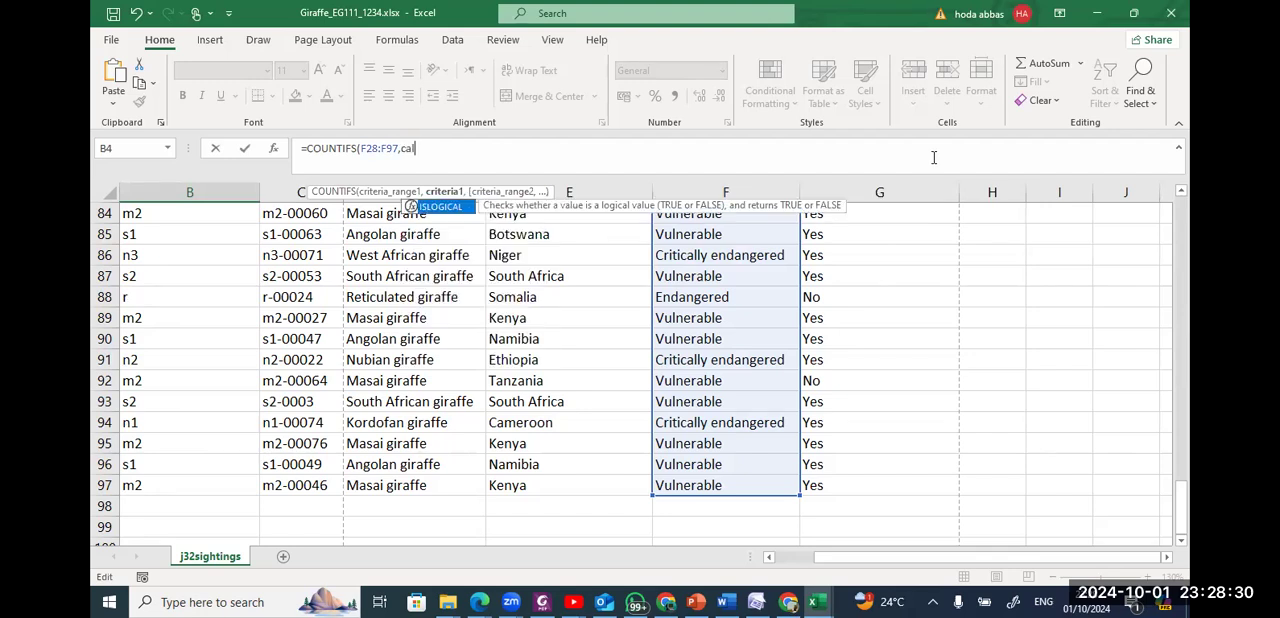
key(BackSpace)
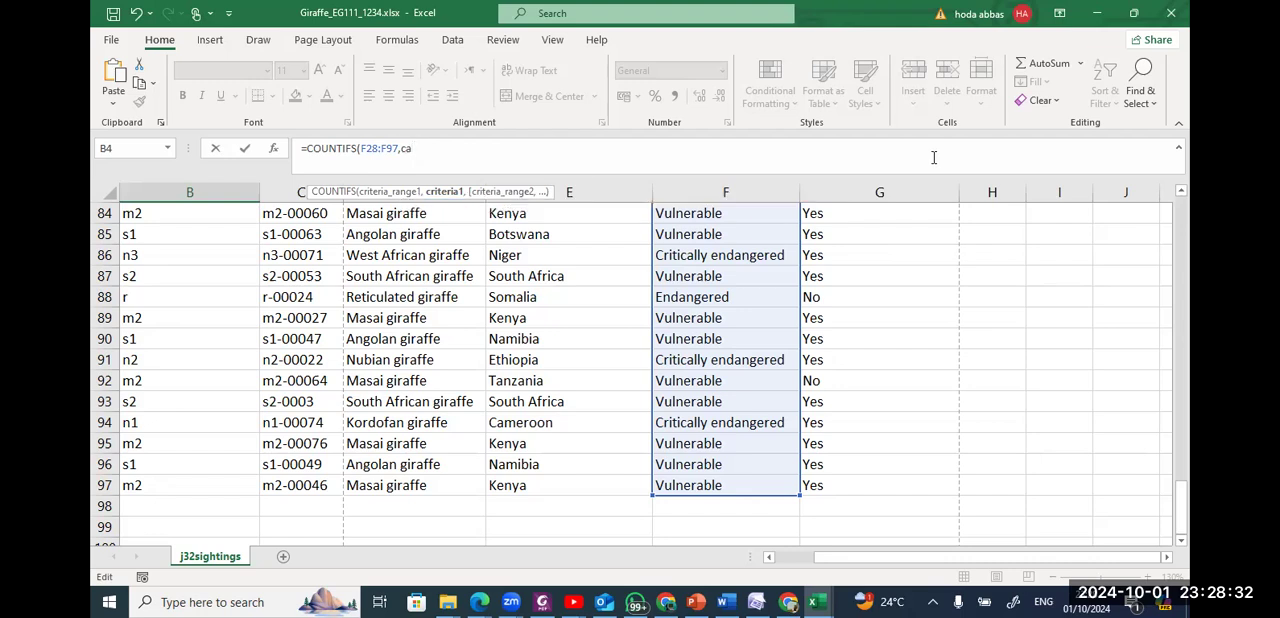
key(BackSpace)
key(BackSpace)
Enter "Critically endangered" in quotation marks as the first criterion of the COUNTIFS formula.
text("Critically endangered)
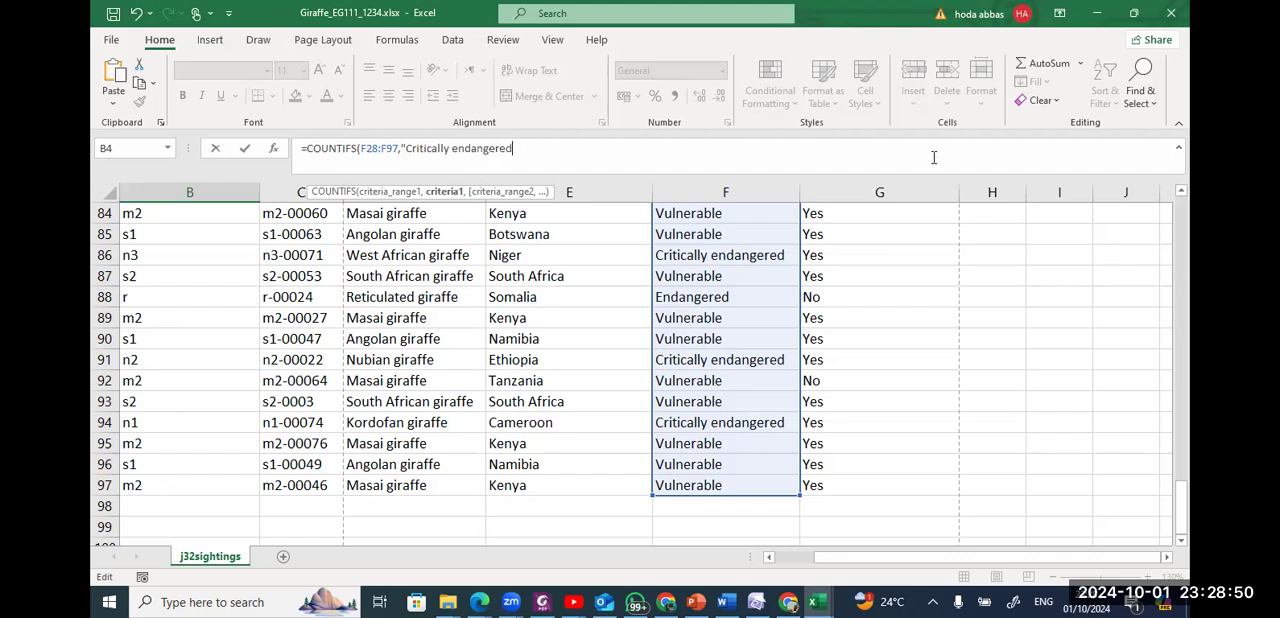
text(@)
key(BackSpace)
text(",)
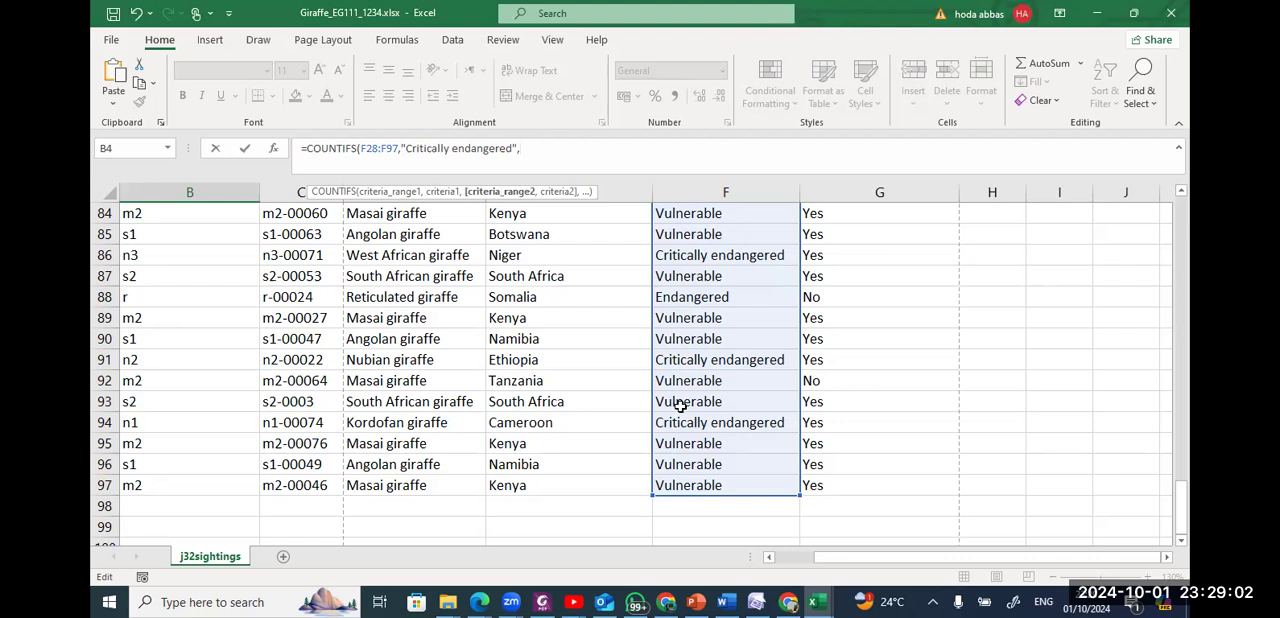
Add the photographic evidence cells G28:G97 with the criterion "yes" and complete the COUNTIFS formula in B4.
scroll(679, 405, up, 8)
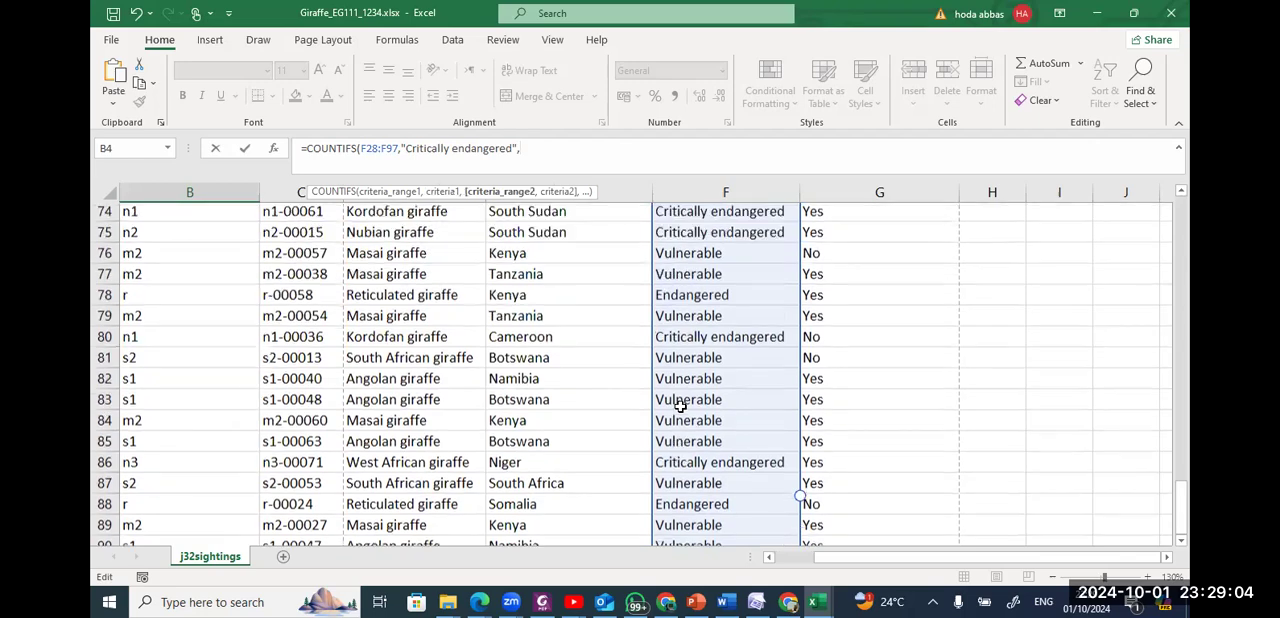
scroll(679, 405, up, 6)
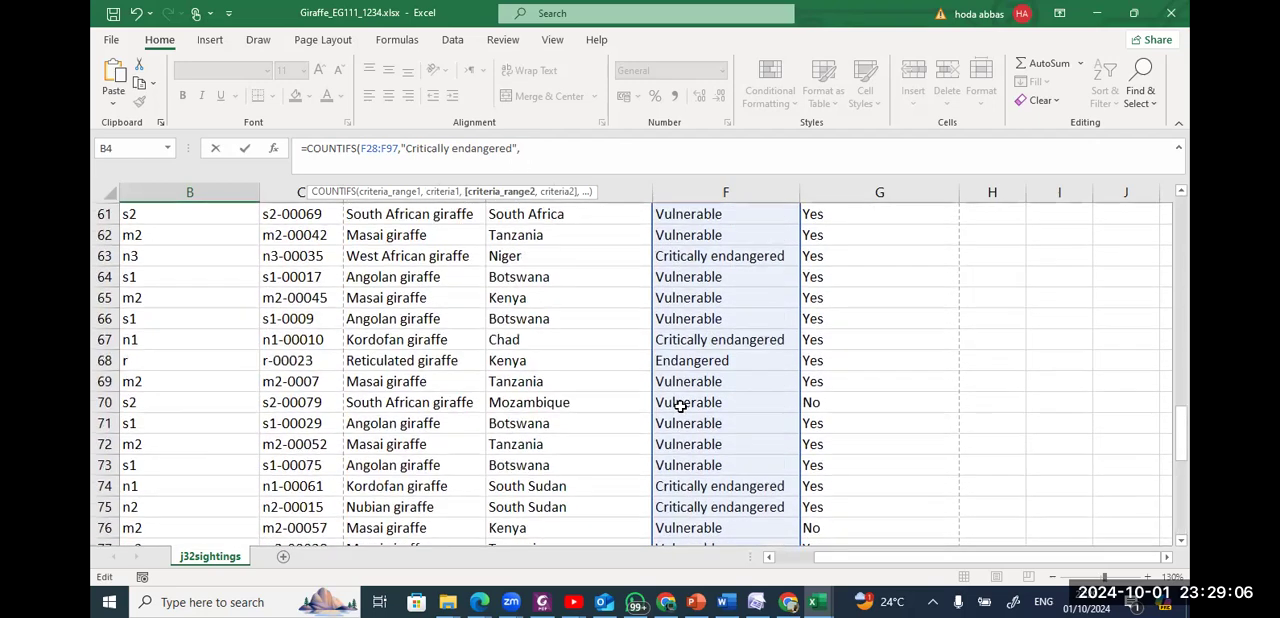
scroll(679, 405, up, 8)
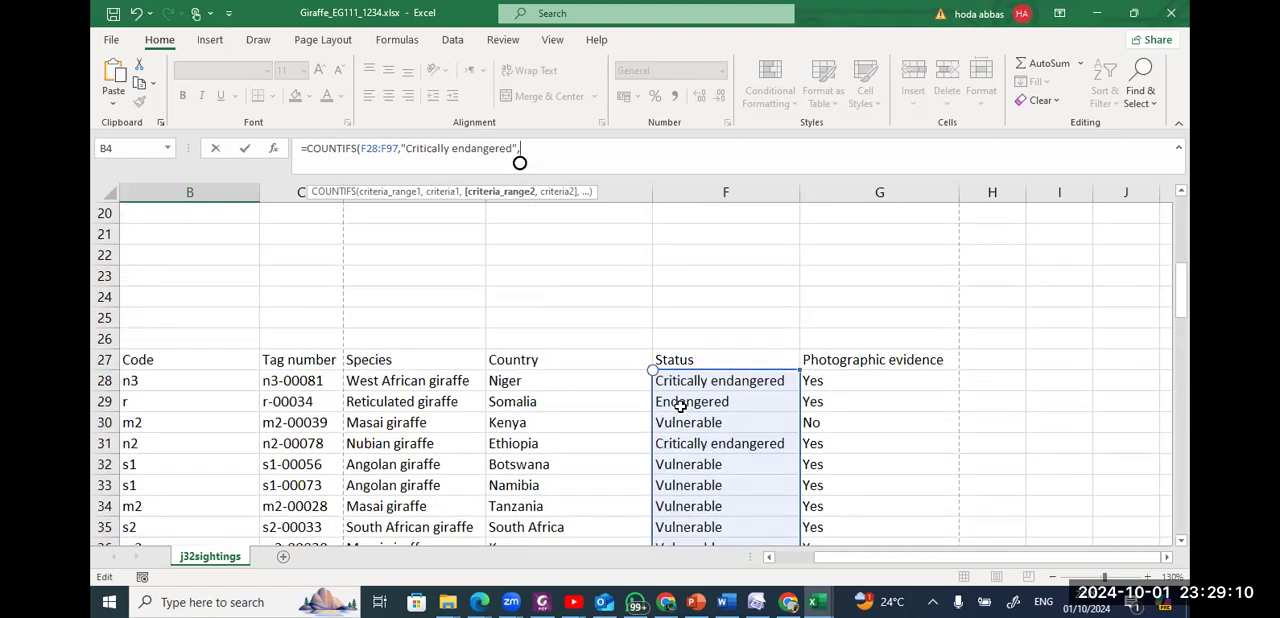
drag(843, 381, 832, 509)
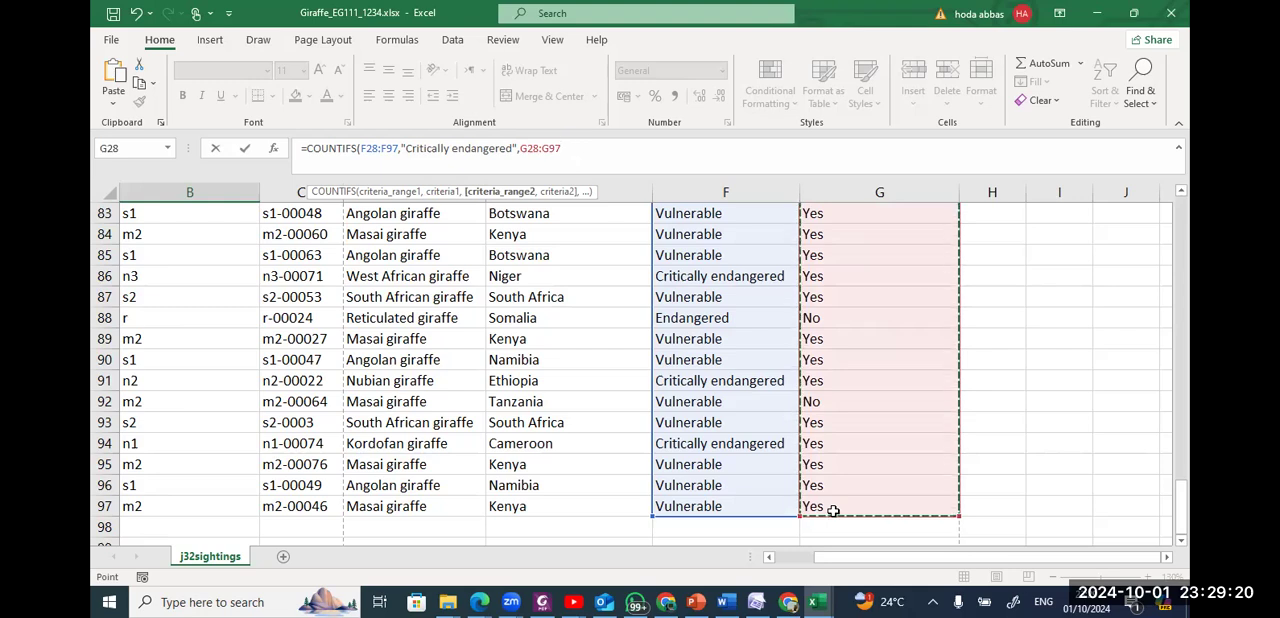
text(,)
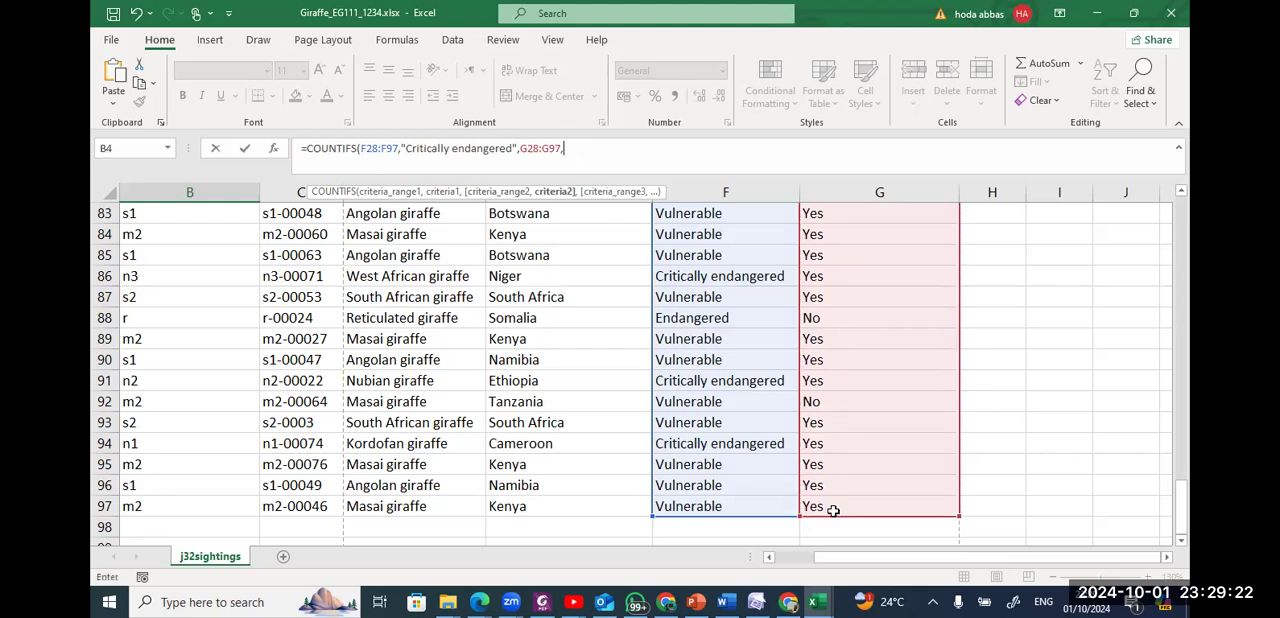
text("yes")
key(Return)
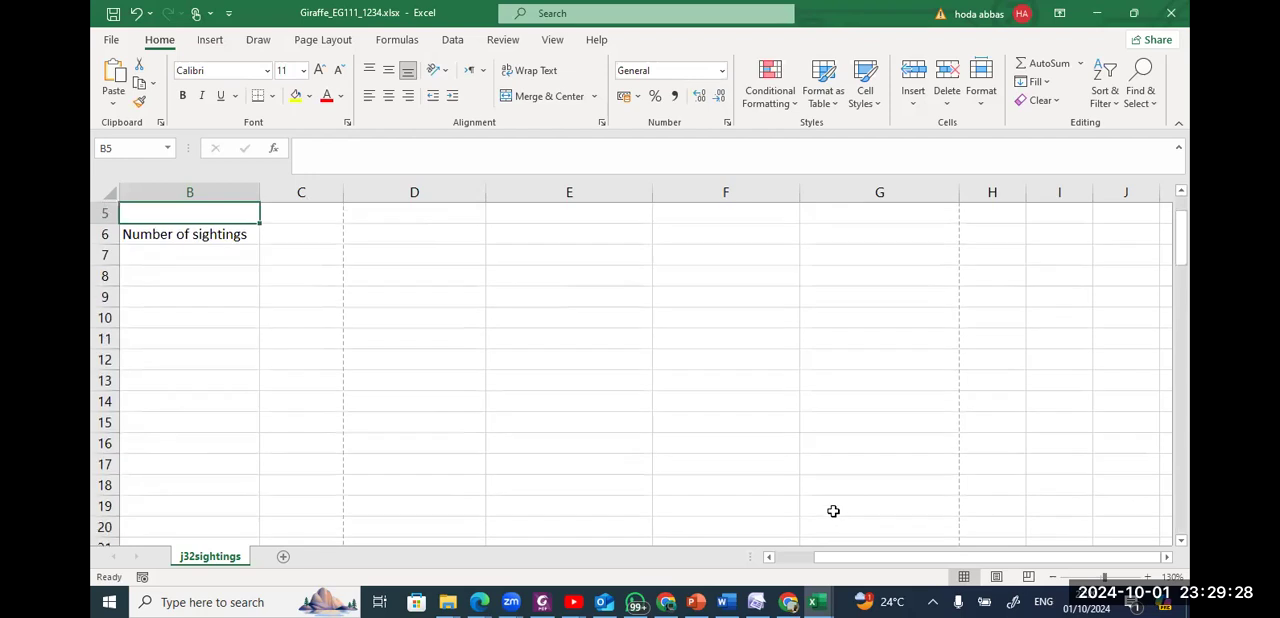
scroll(833, 511, up, 2)
scroll(833, 511, left, 2)
scroll(833, 511, left, 3)
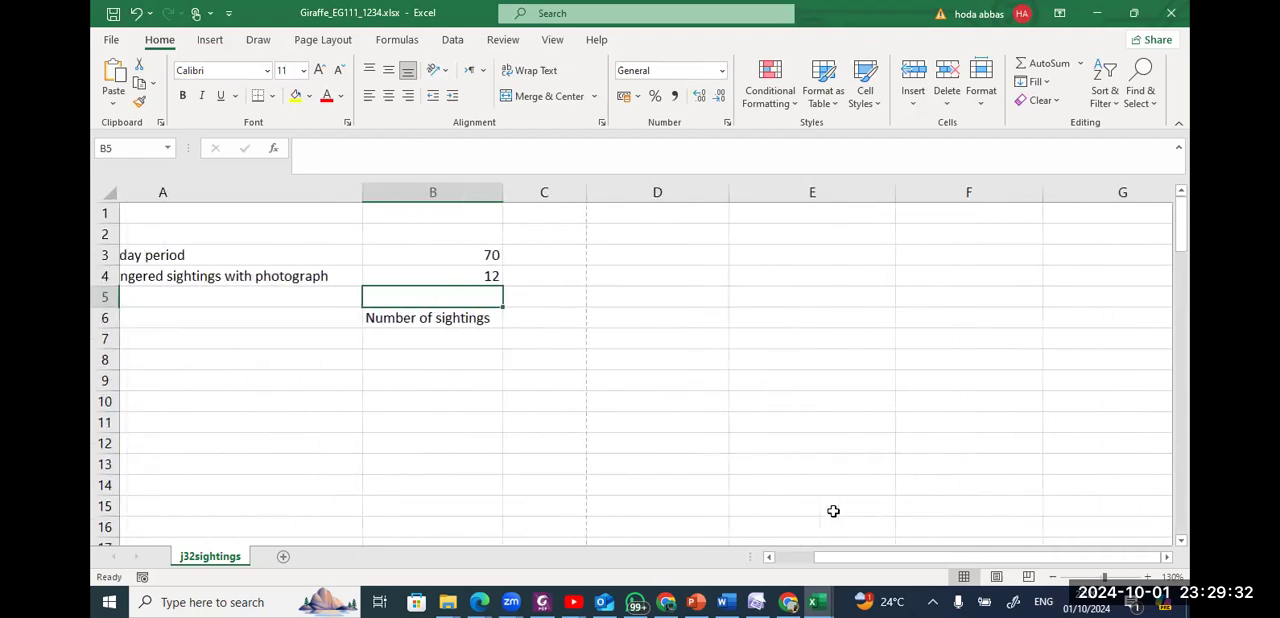
Read step 7 in the question paper PDF, return to the workbook, and insert a new row between rows 5 and 6.
key(alt+Tab)
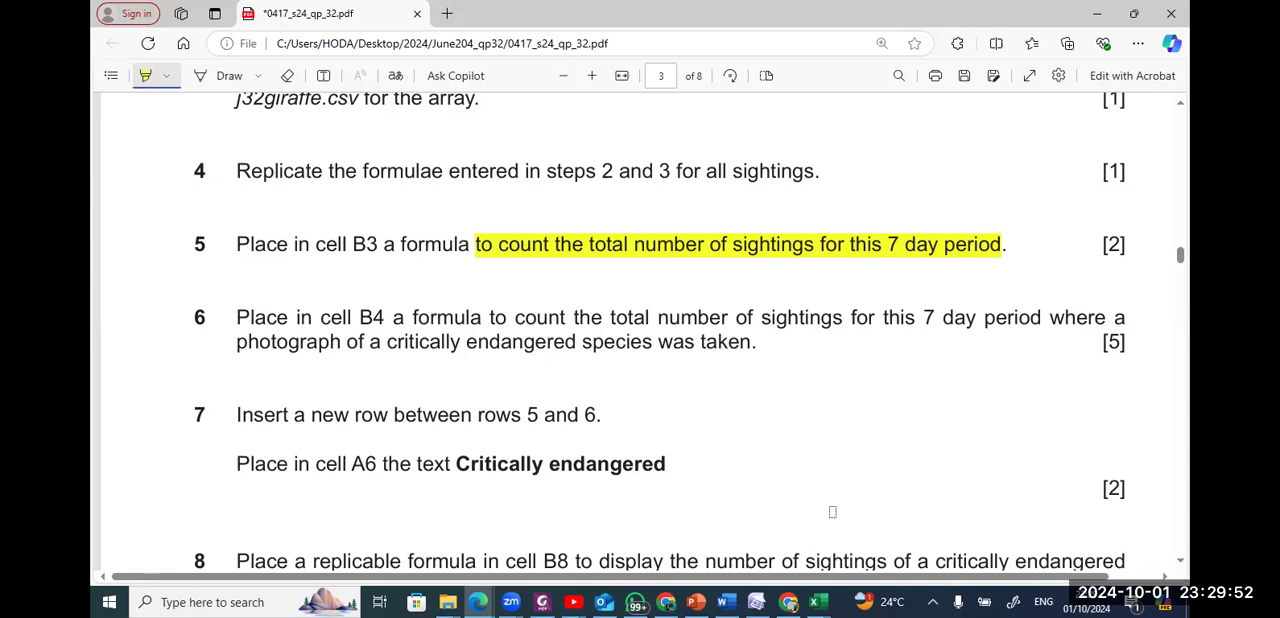
scroll(832, 511, down, 1)
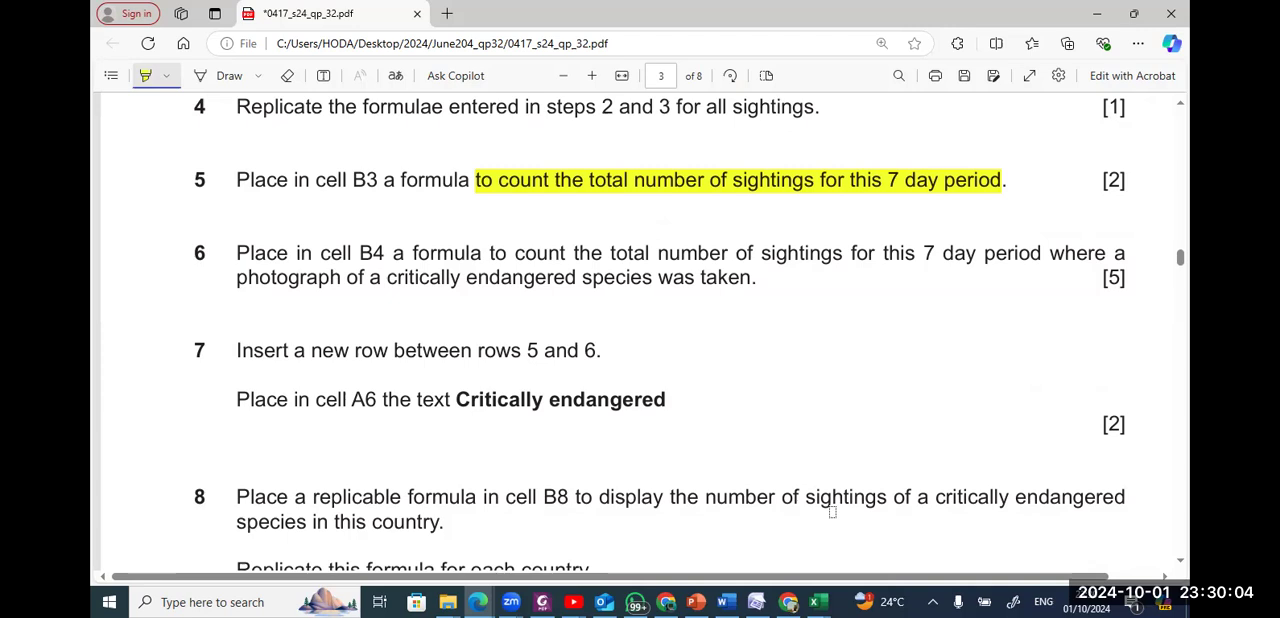
key(alt+Tab)
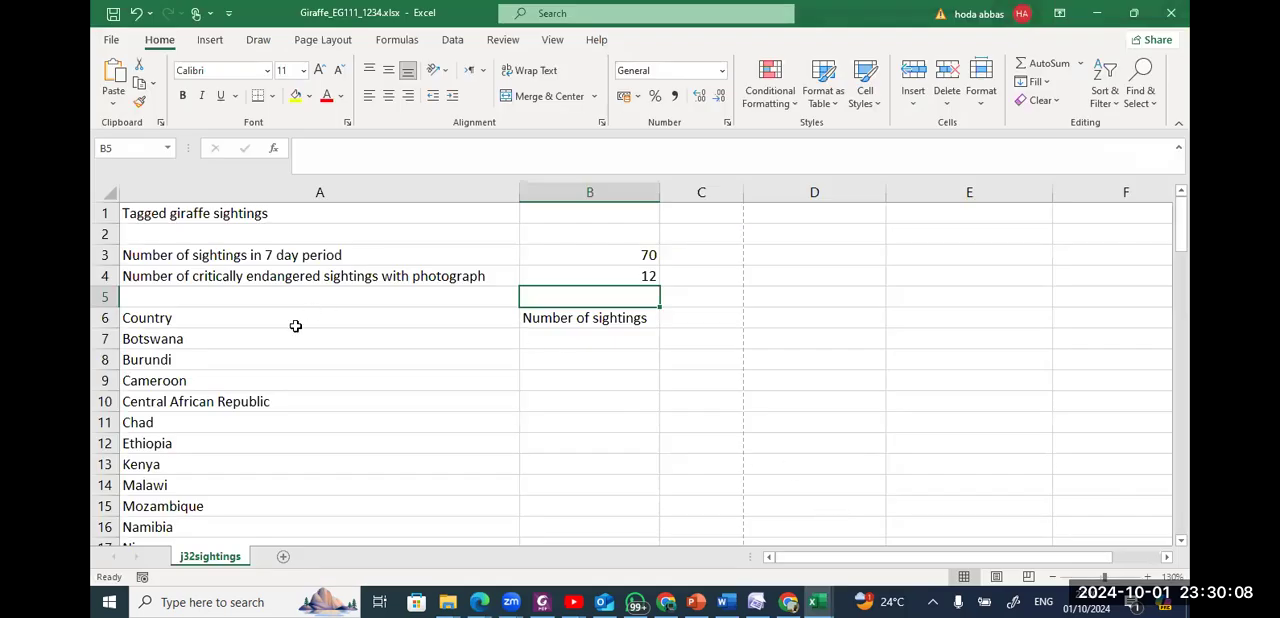
click(103, 317)
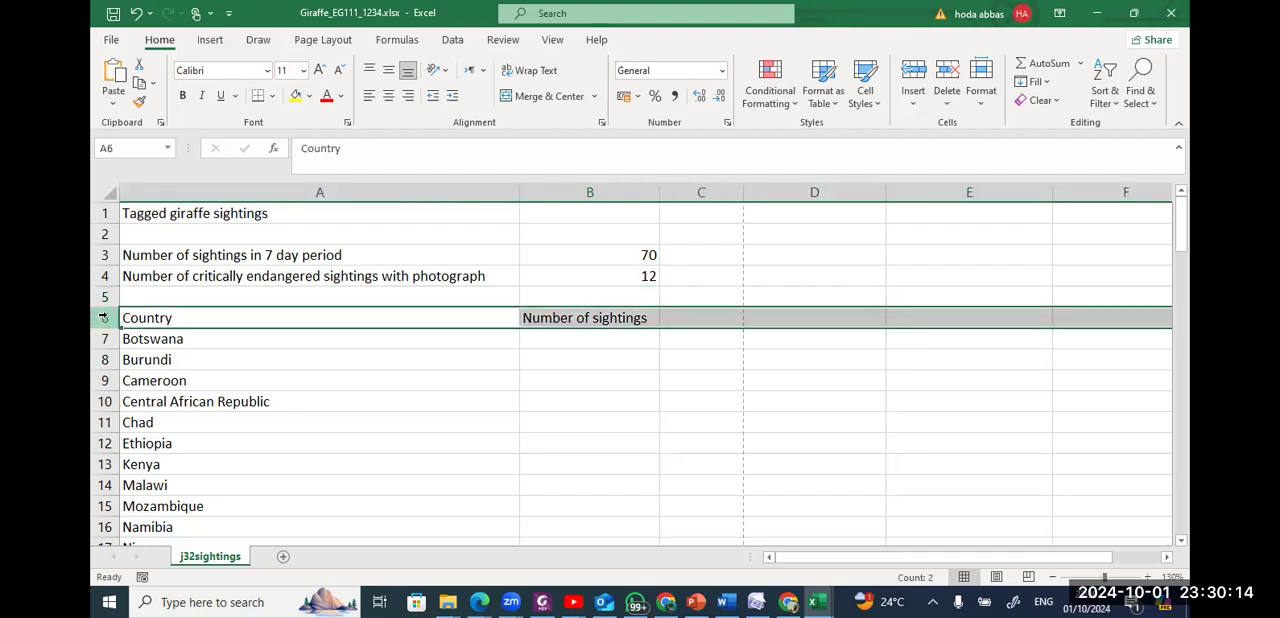
right_click(103, 317)
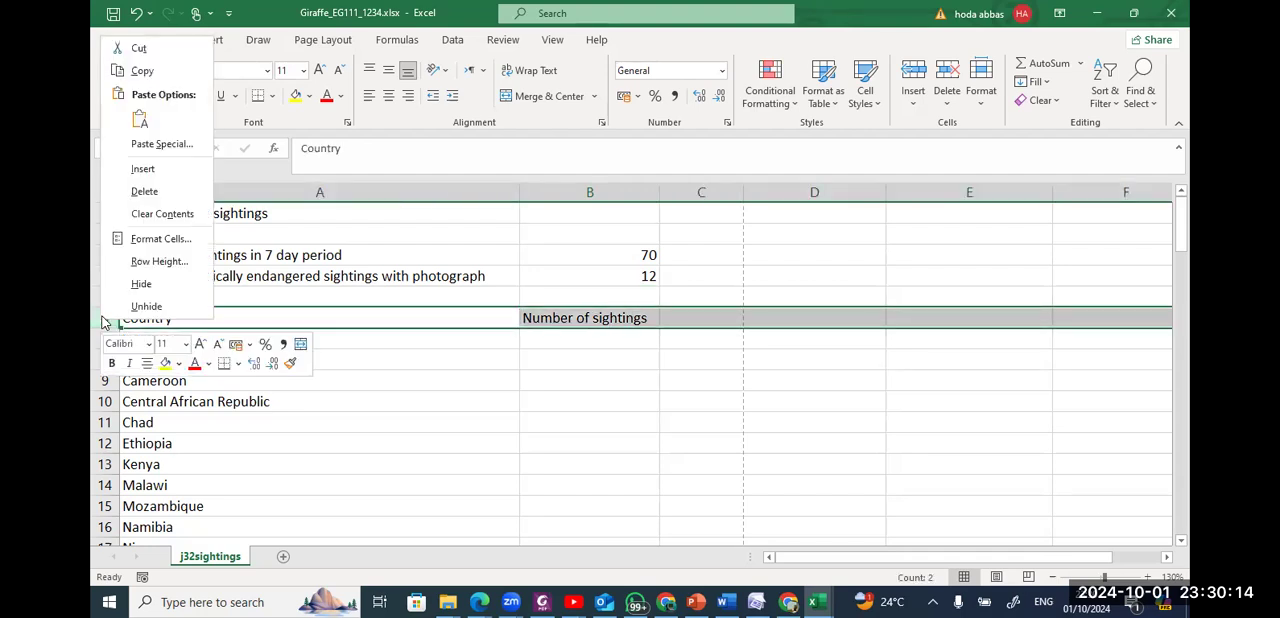
click(138, 169)
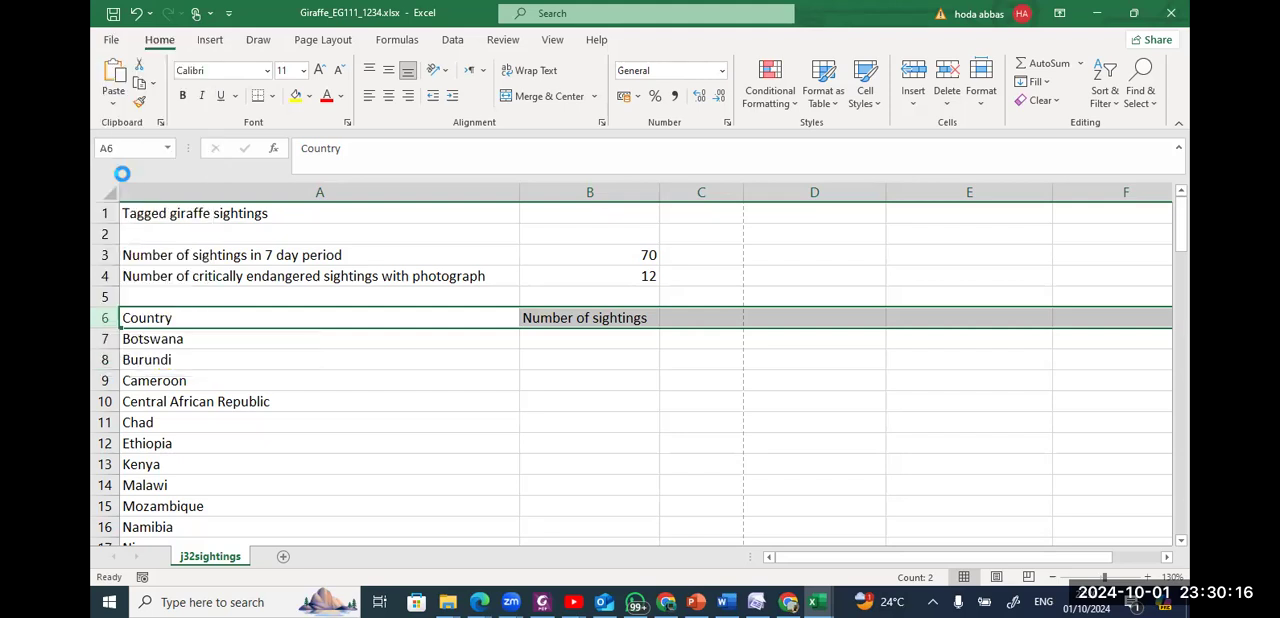
Copy the words "critically endangered" from the label in A4 into cell A6.
click(132, 316)
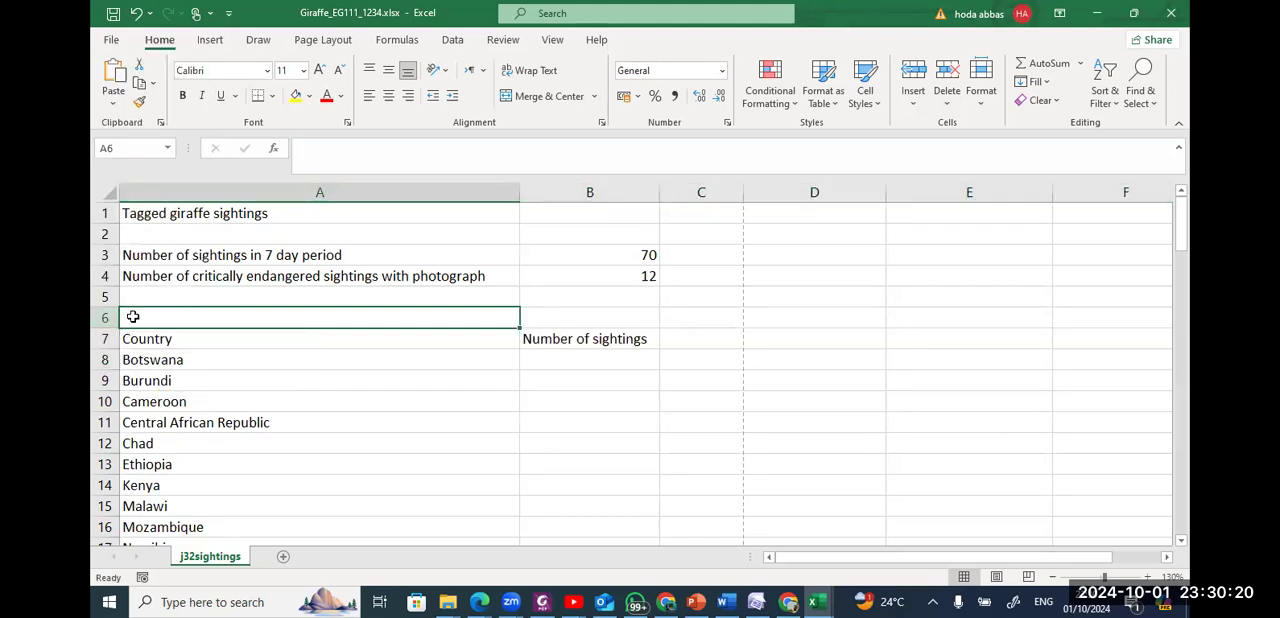
click(196, 276)
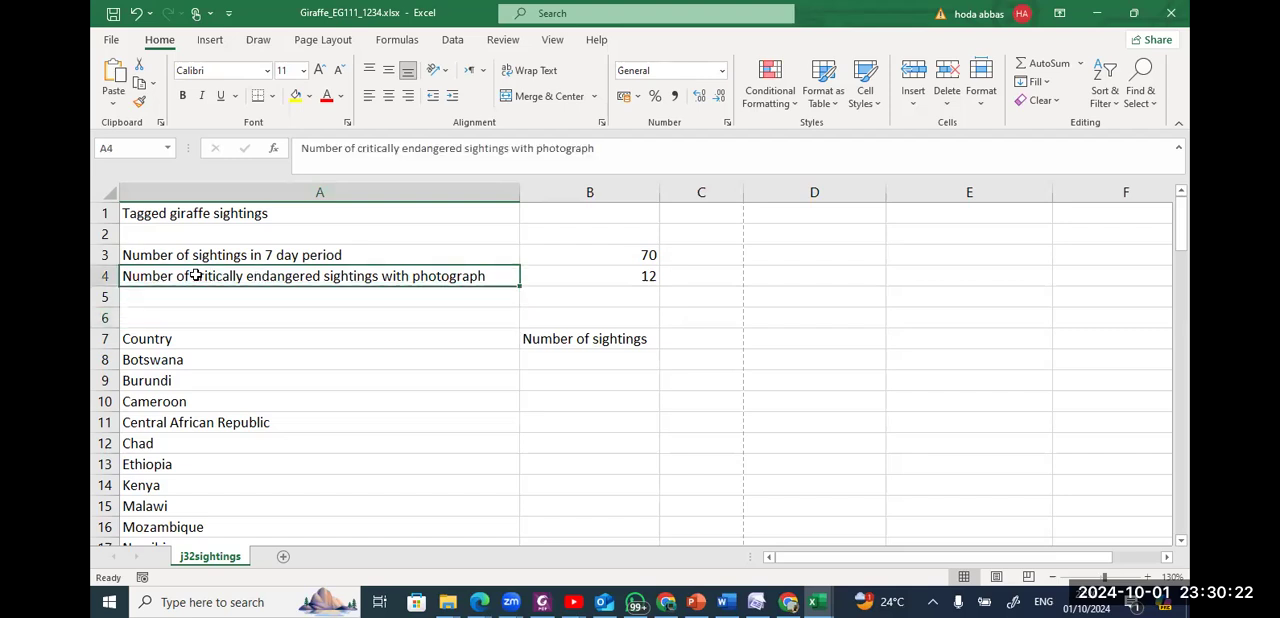
double_click(196, 276)
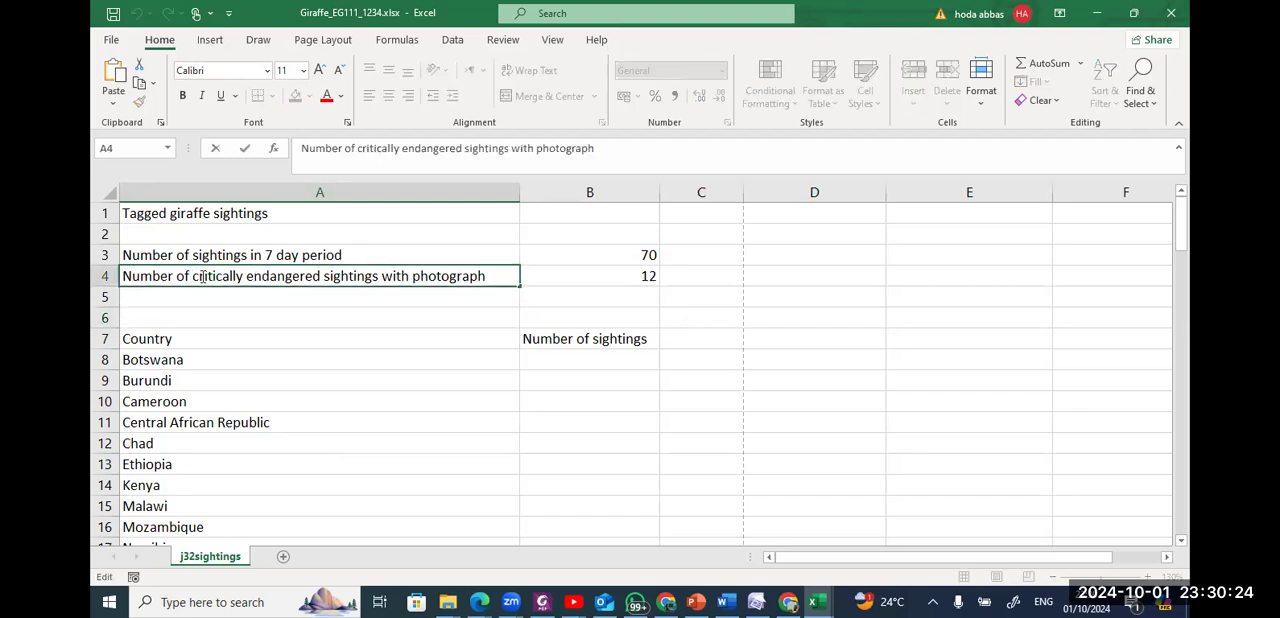
drag(192, 276, 315, 276)
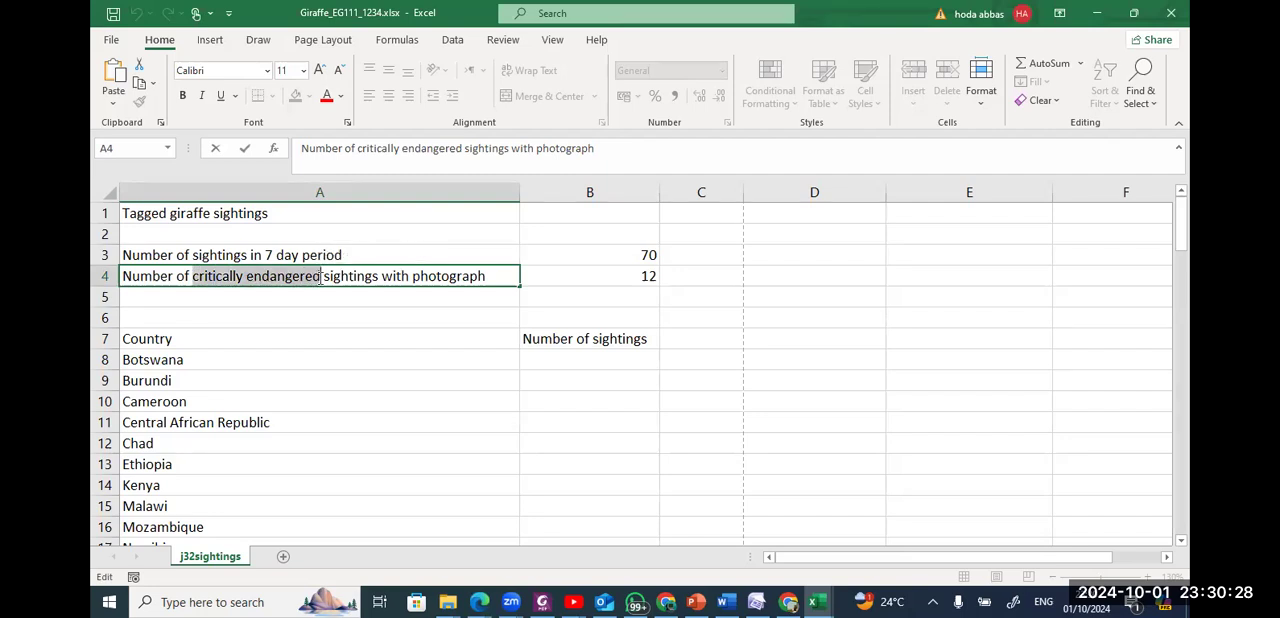
click(249, 315)
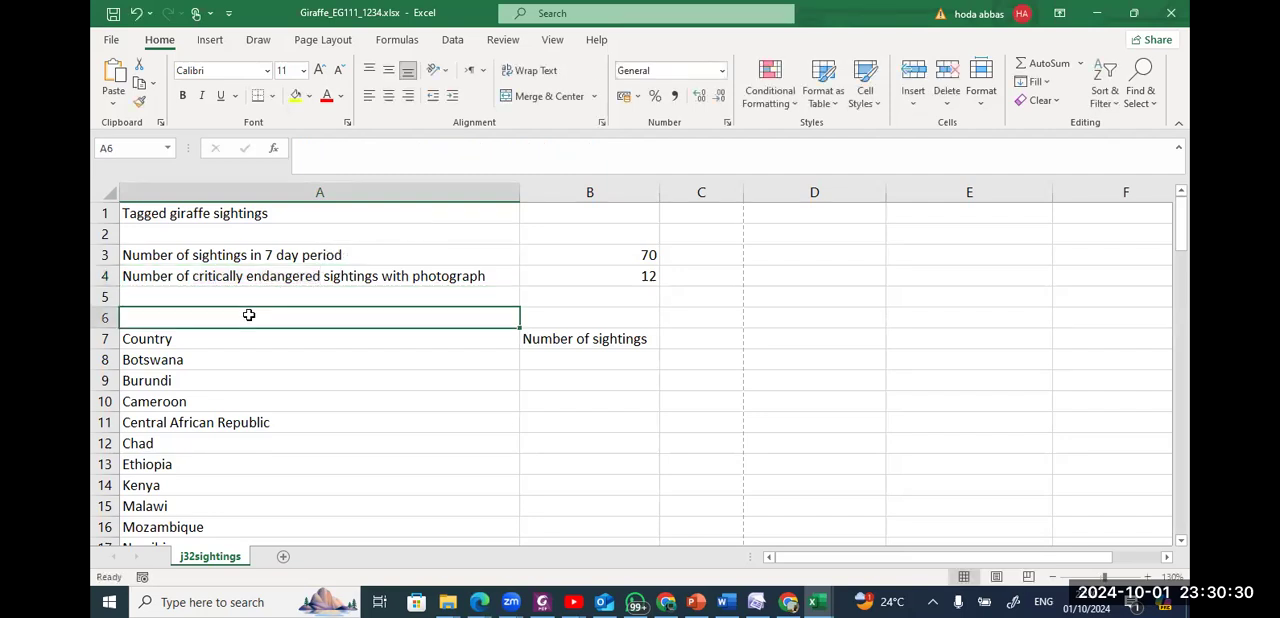
text(critically endangered)
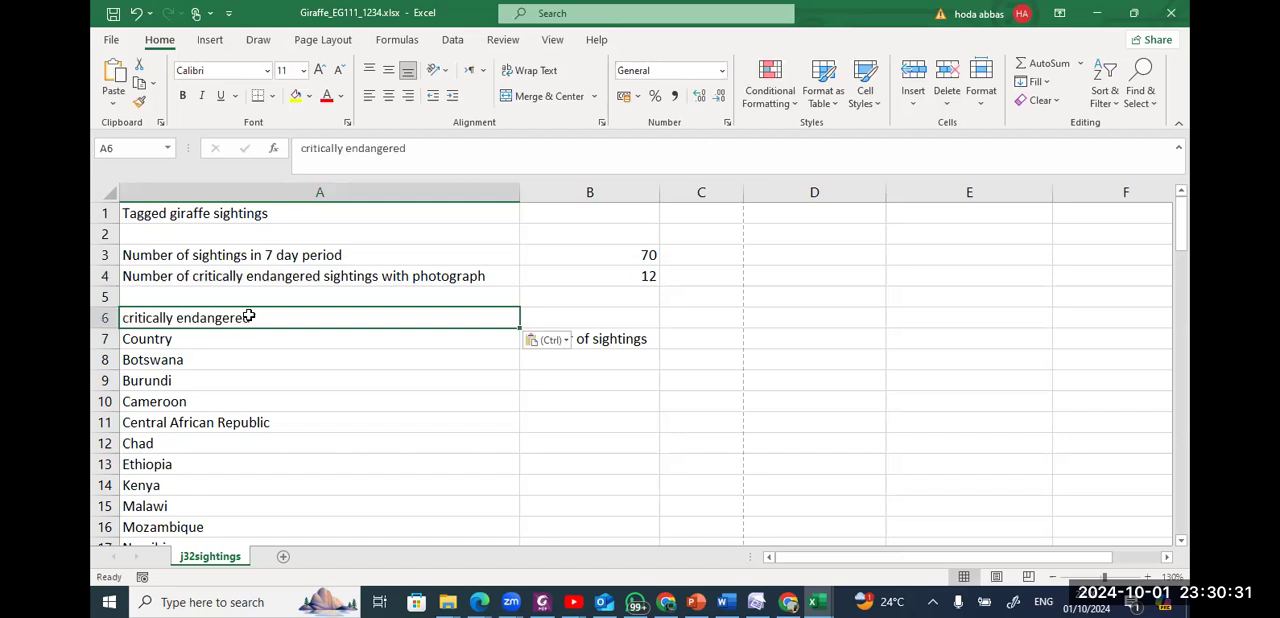
Capitalise the first letter of the text in A6 to read "Critically endangered".
double_click(132, 317)
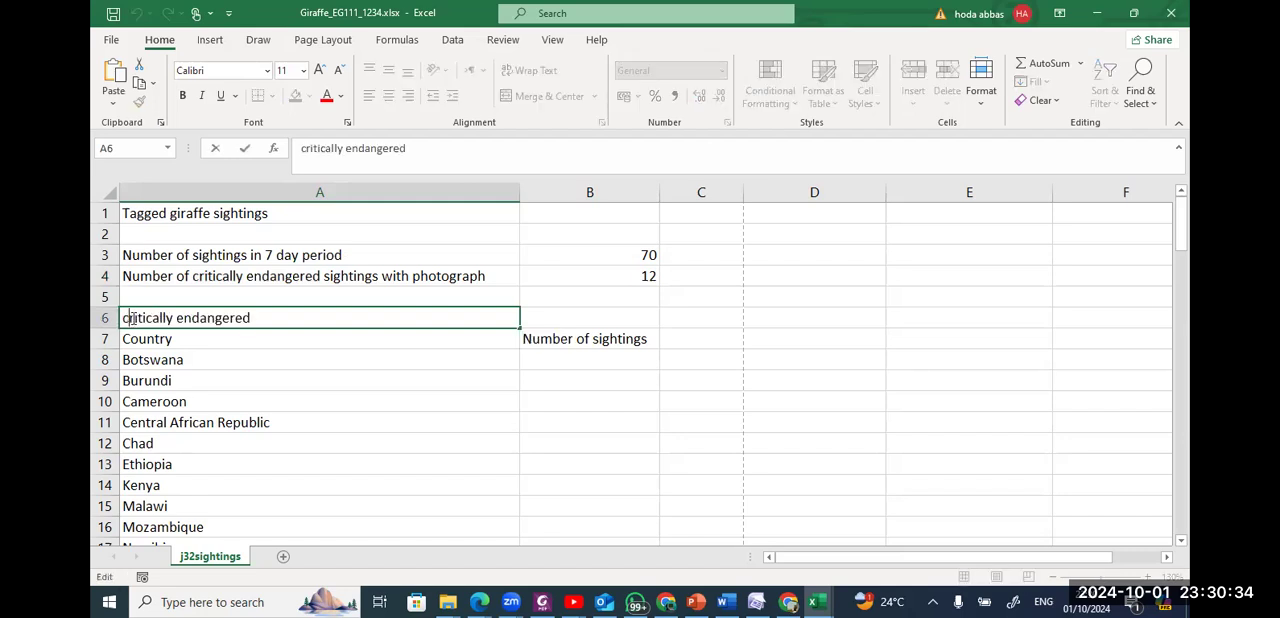
key(BackSpace)
text(C)
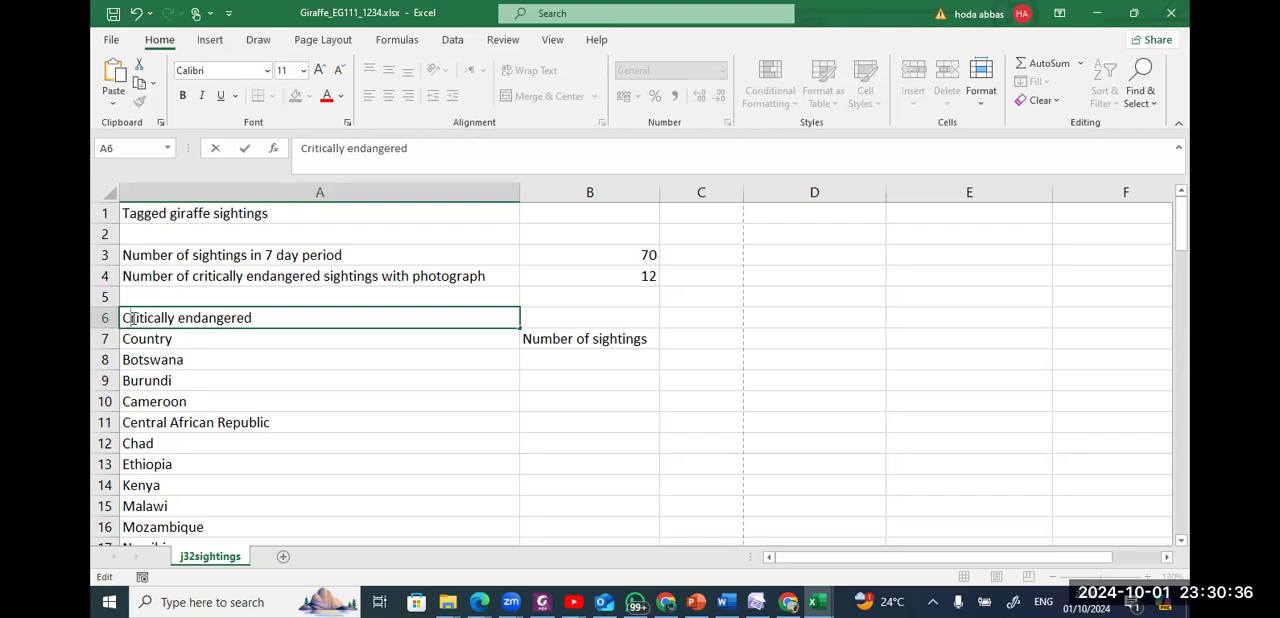
Read step 8 in the question paper PDF, return to the workbook, and select cell B8 beside Botswana.
key(alt+Tab)
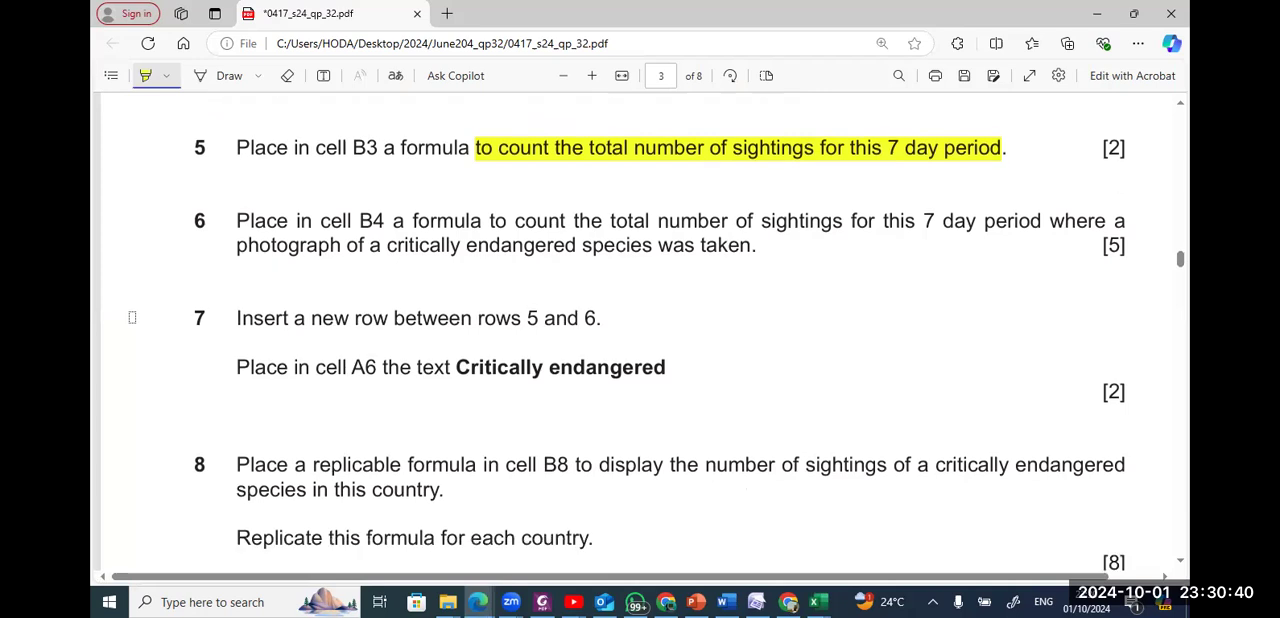
scroll(132, 317, down, 1)
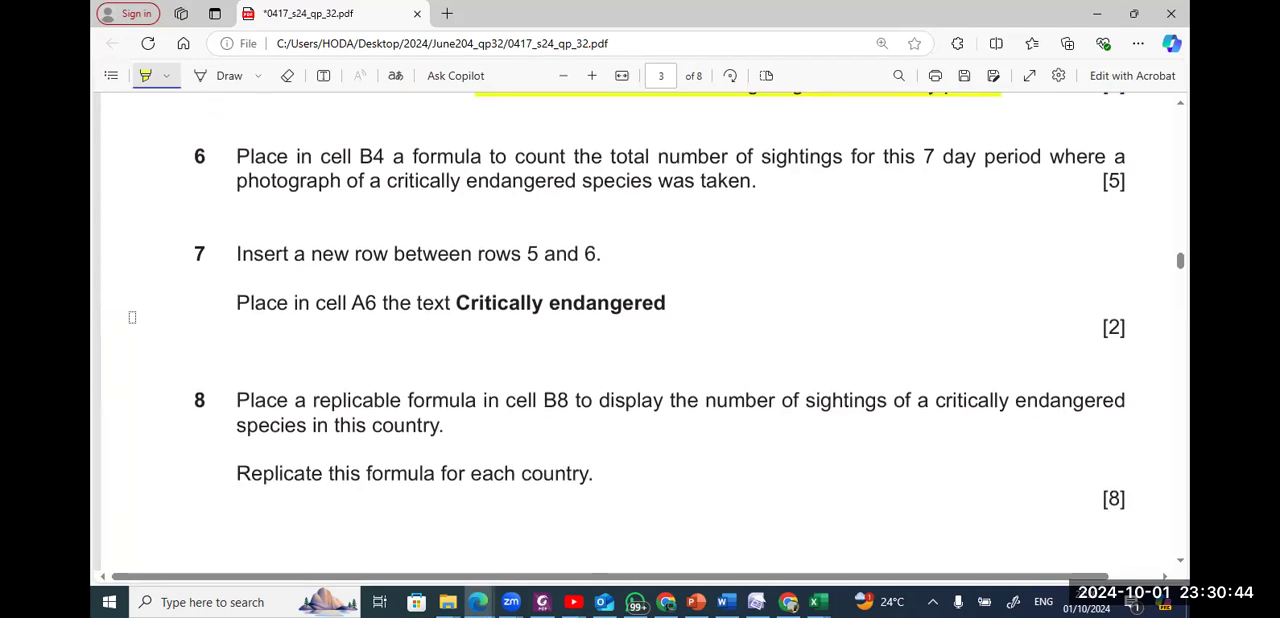
key(alt+Tab)
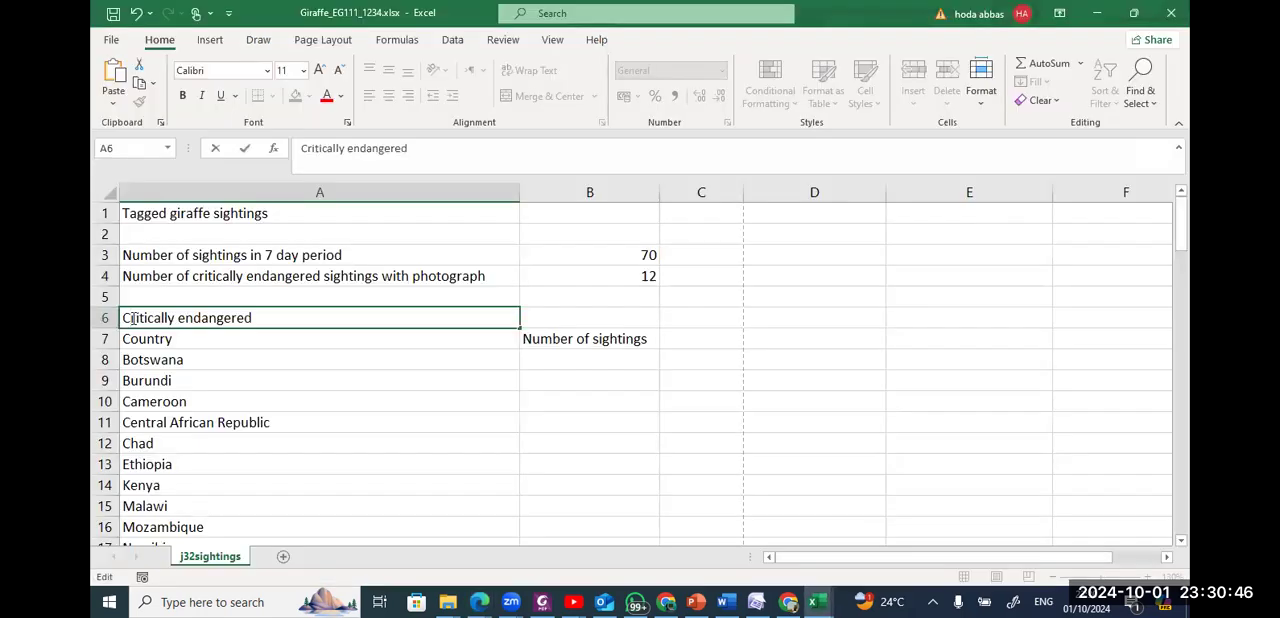
key(alt+Tab)
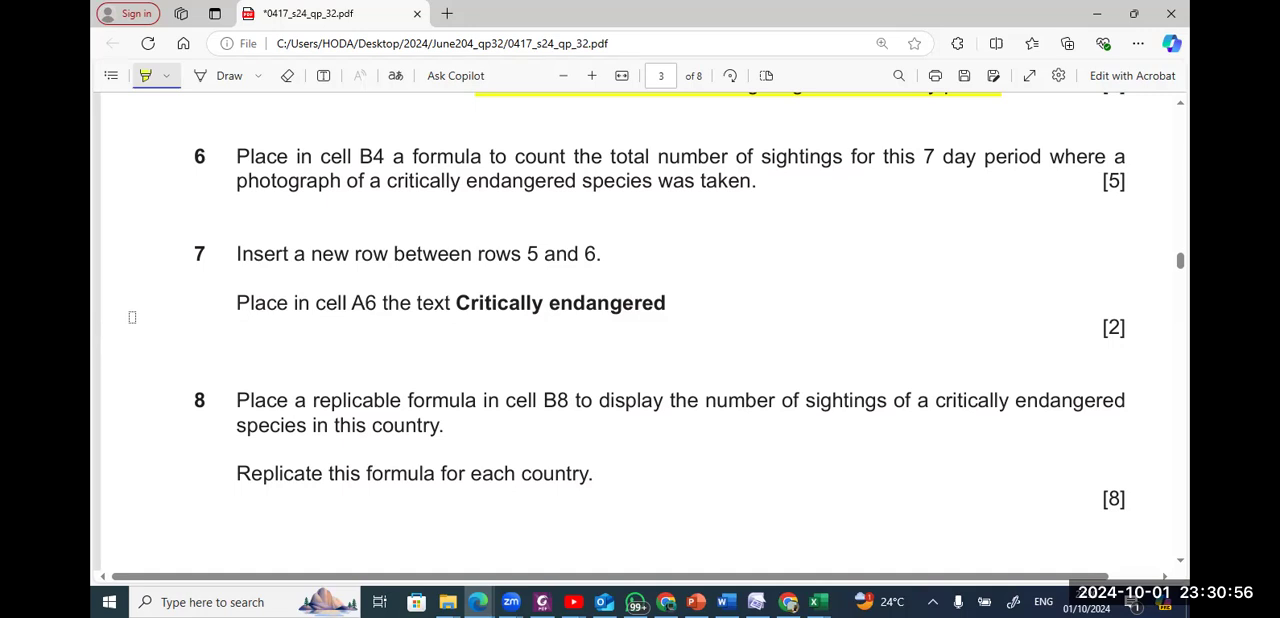
key(alt+Tab)
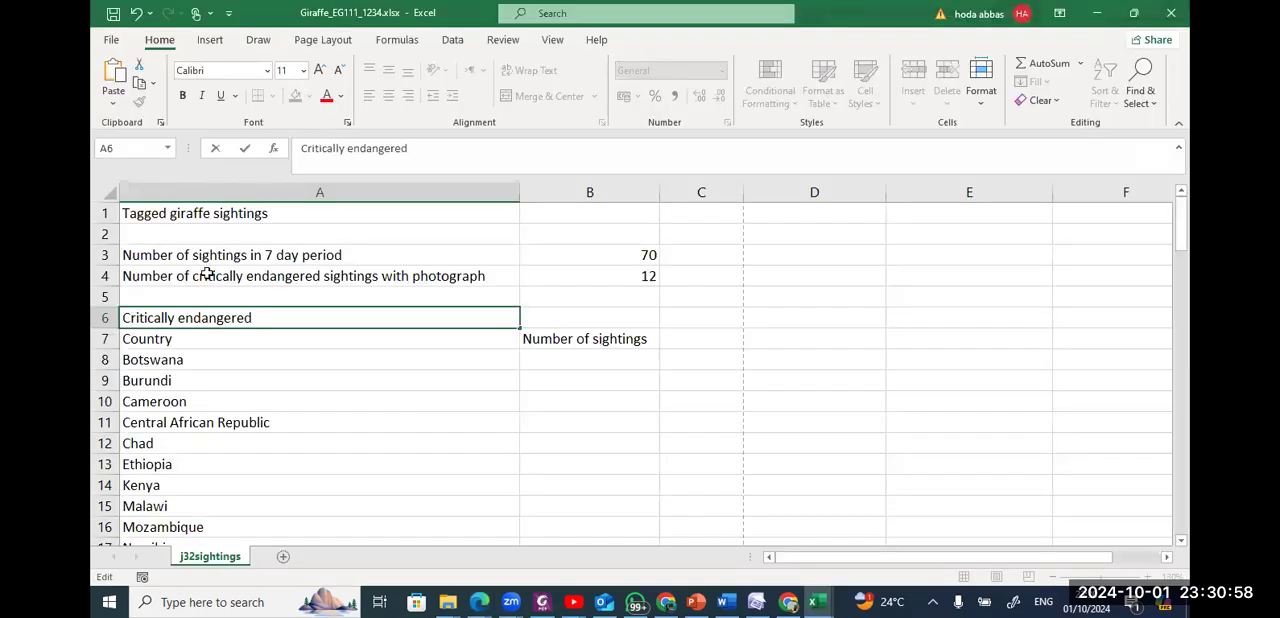
click(545, 358)
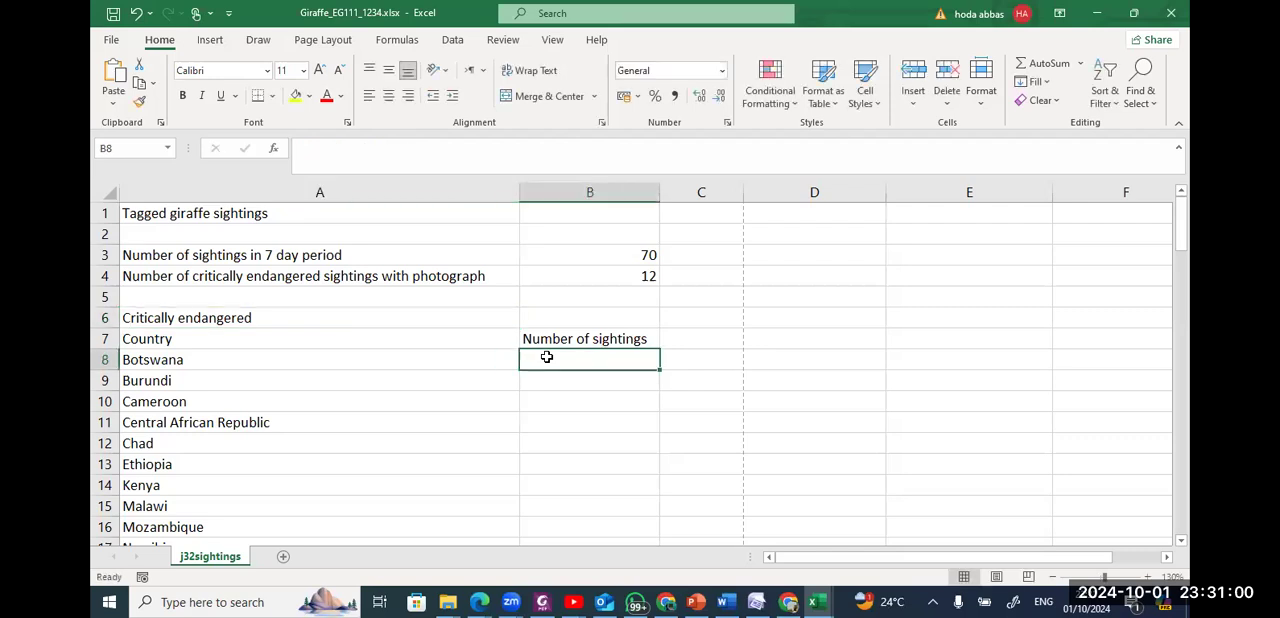
Start a COUNTIFS formula in cell B8 for Botswana's number of sightings.
text(=cou)
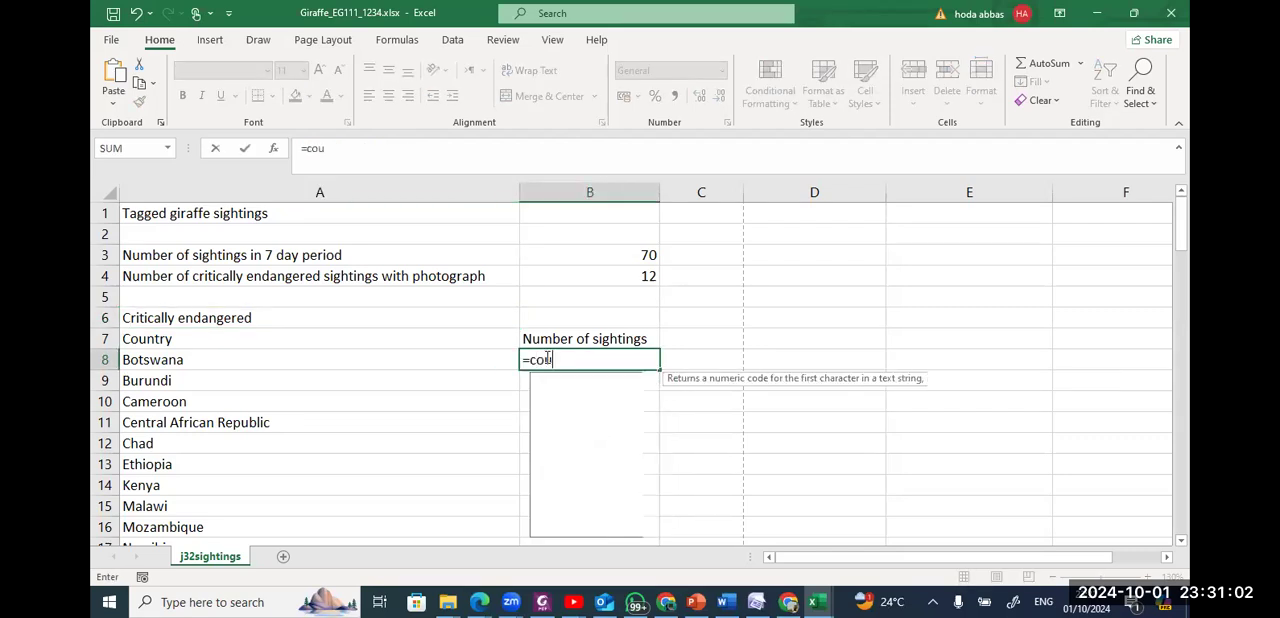
text(nt)
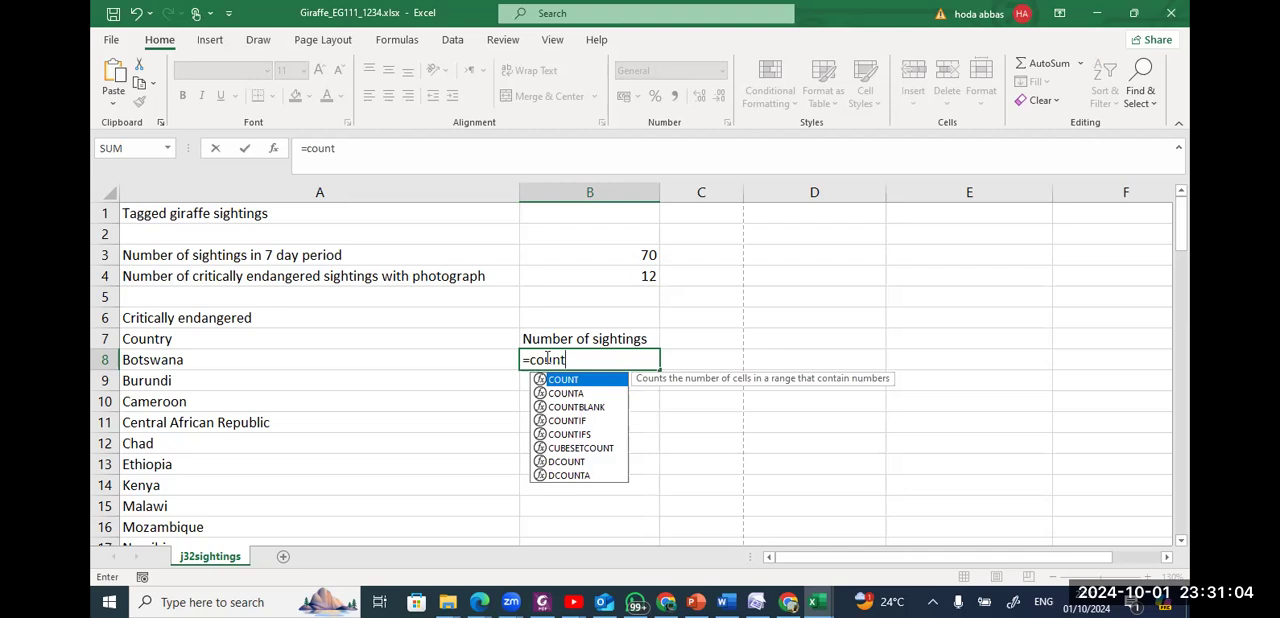
key(Down)
key(Down)
key(Down)
key(Down)
key(Tab)
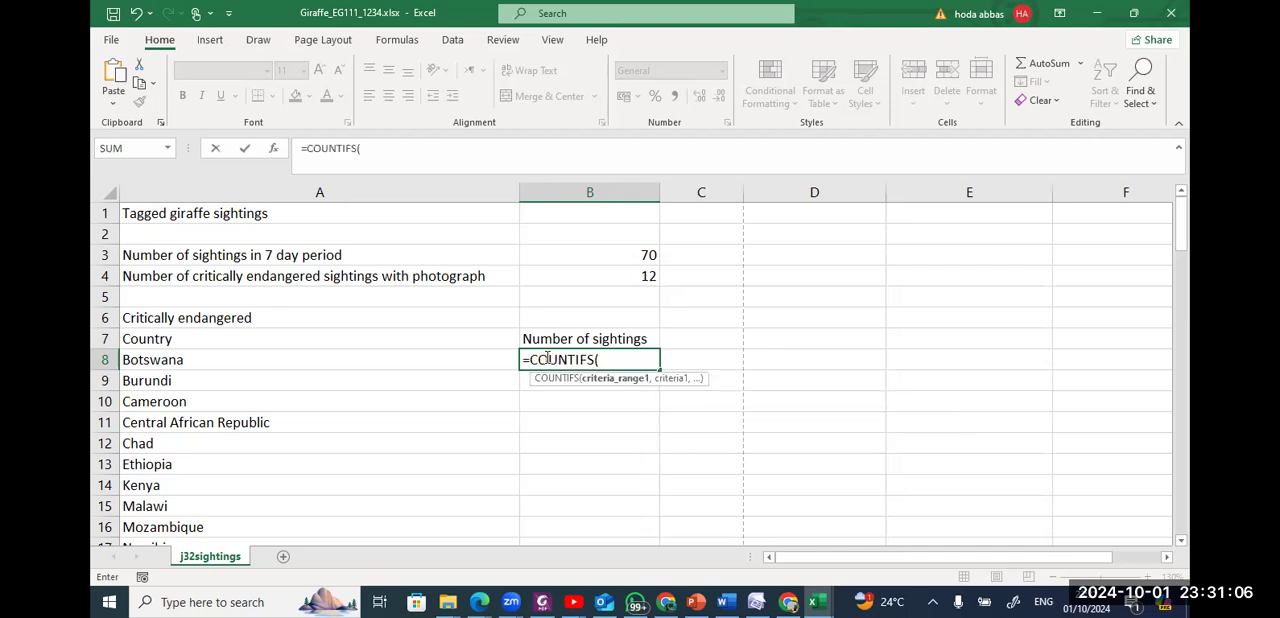